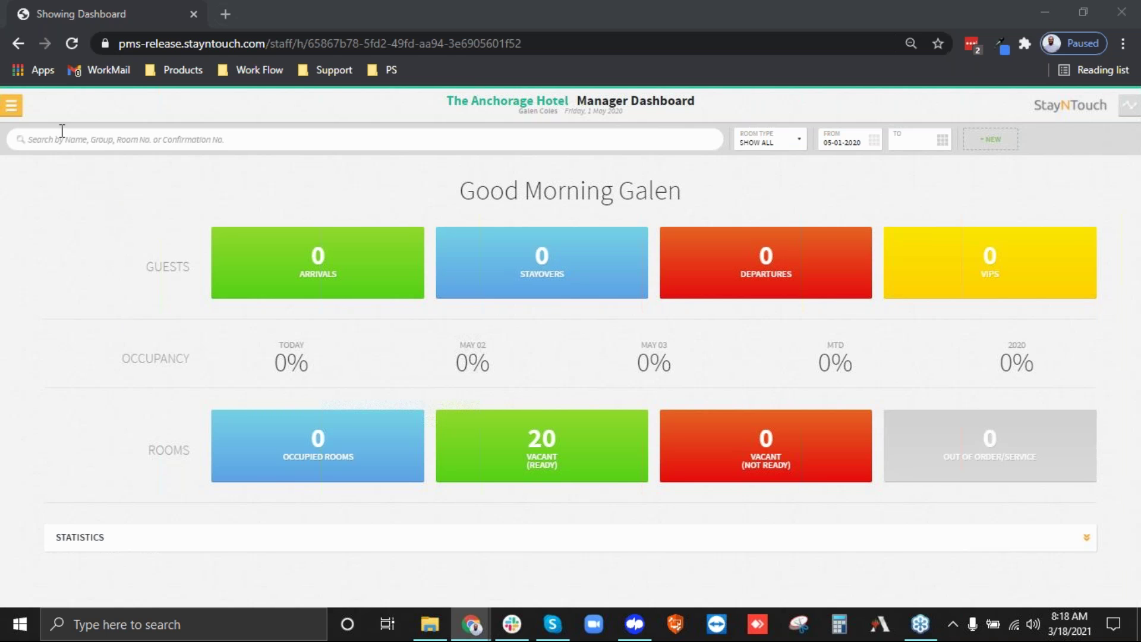
Go from the dashboard to admin Settings and open Reservations > Markets.
click(11, 106)
click(58, 565)
click(218, 174)
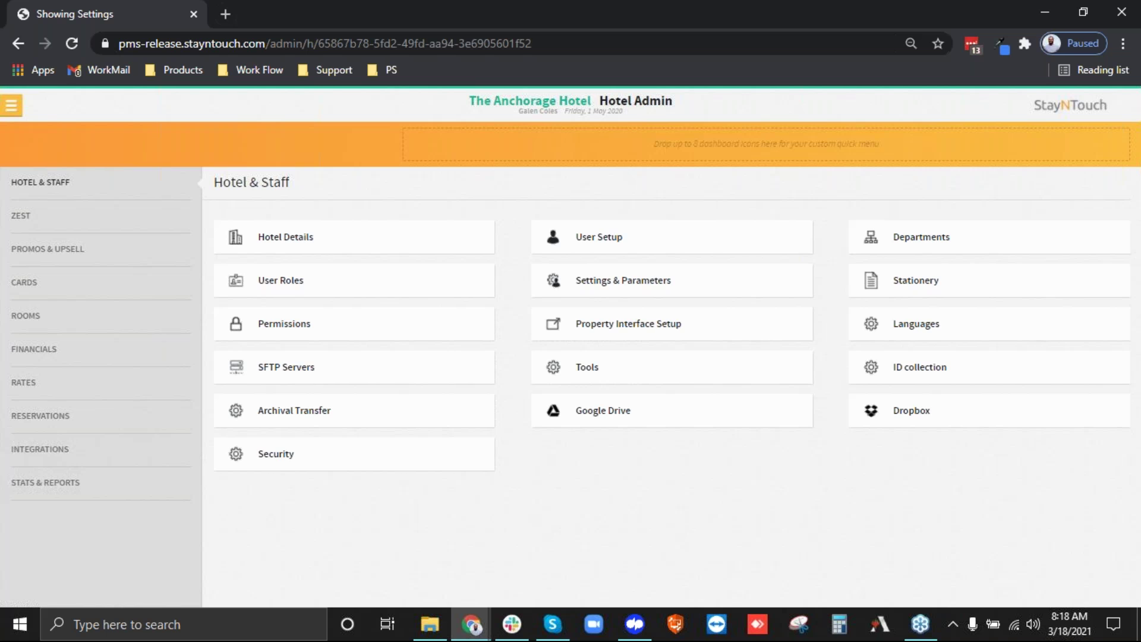
click(35, 424)
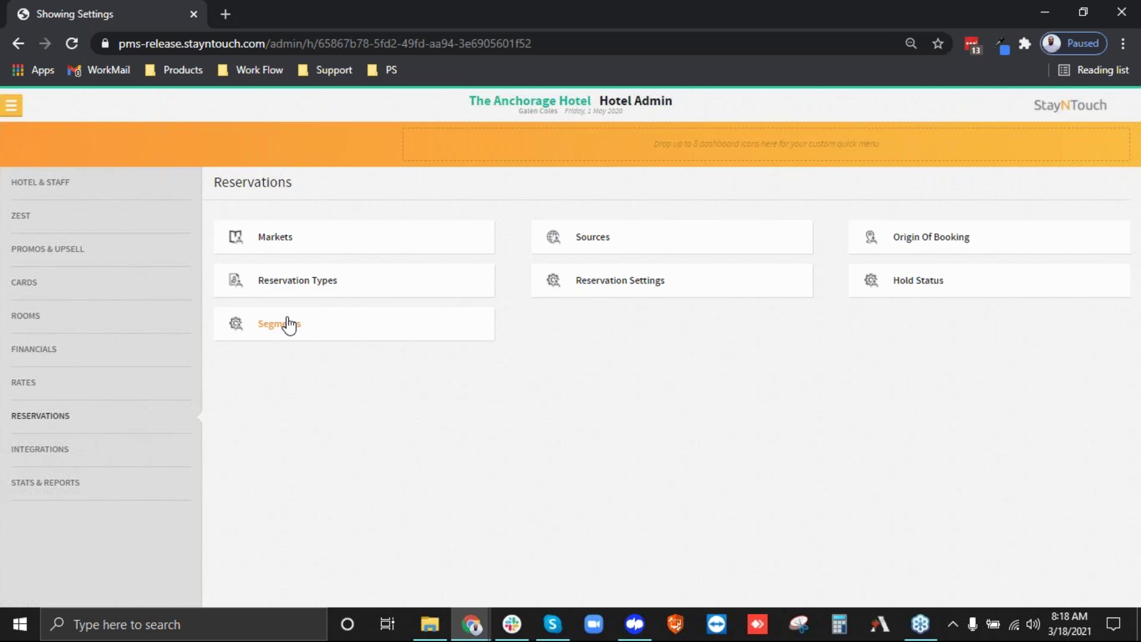
click(274, 244)
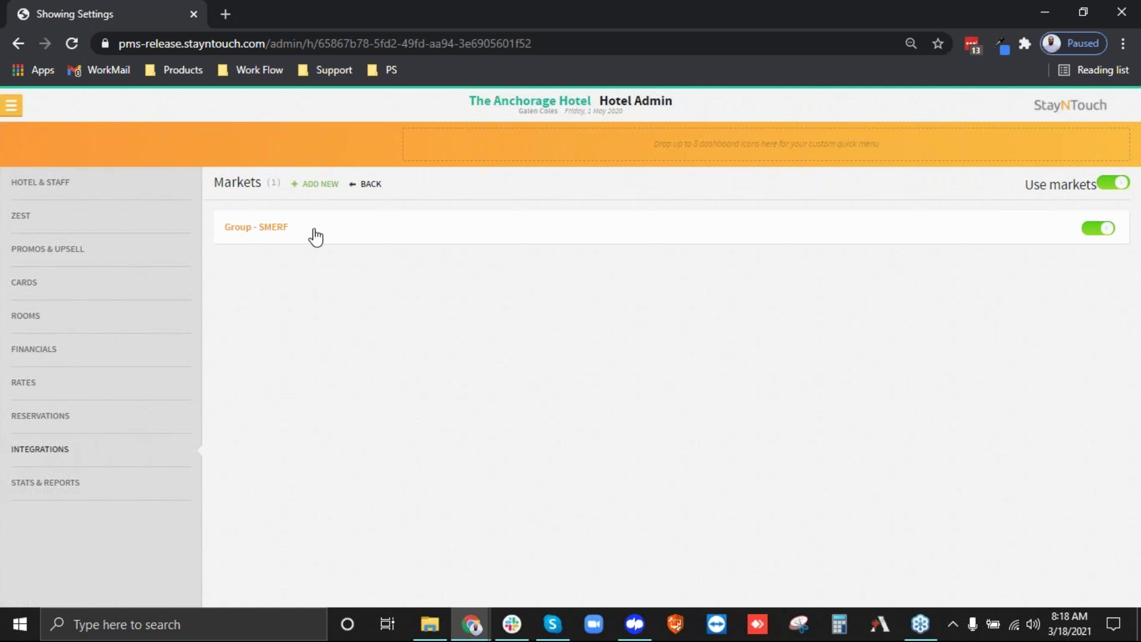
Add the markets Retail/BAR and Corporate Neg., then return to Reservations settings.
click(319, 189)
click(345, 282)
text(Retail/BAR)
click(702, 331)
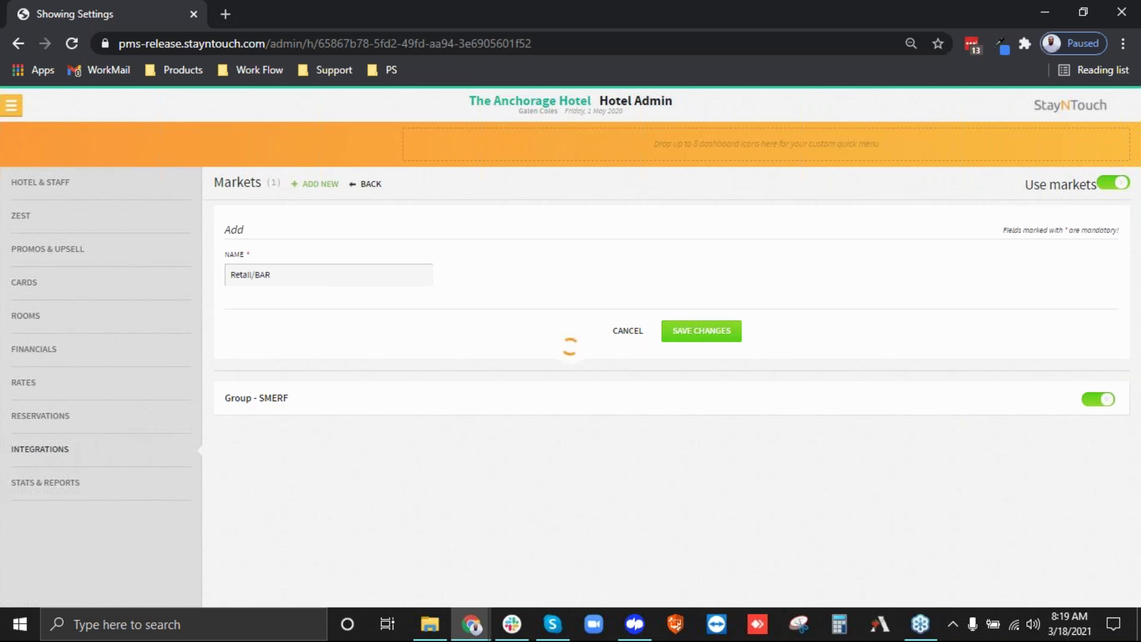
click(320, 185)
click(279, 281)
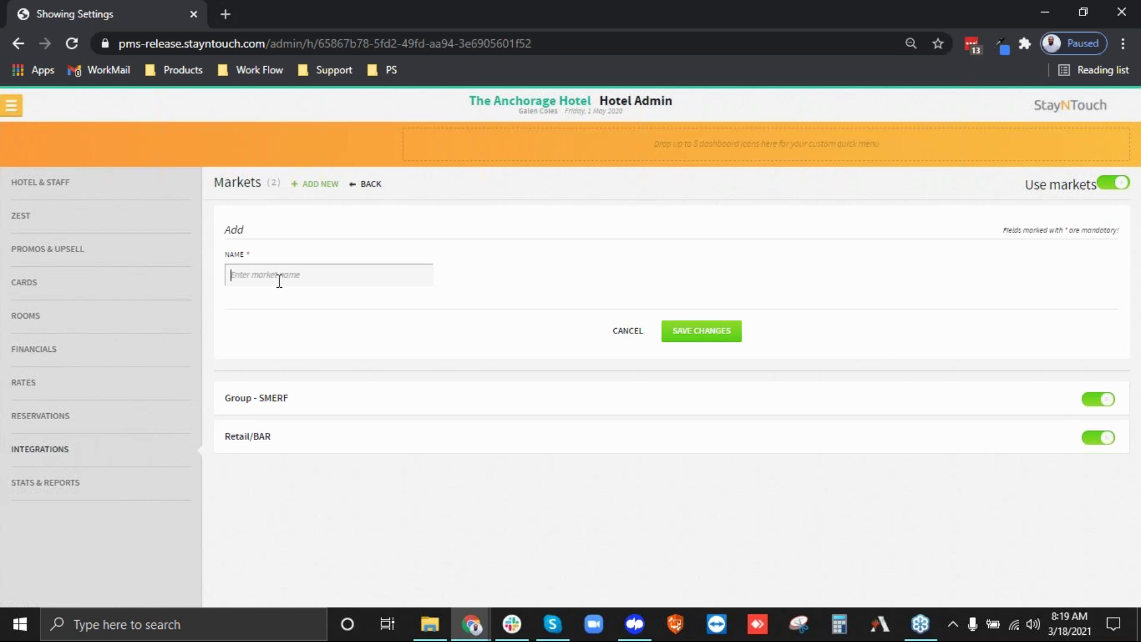
text(corporate Neg.)
click(712, 338)
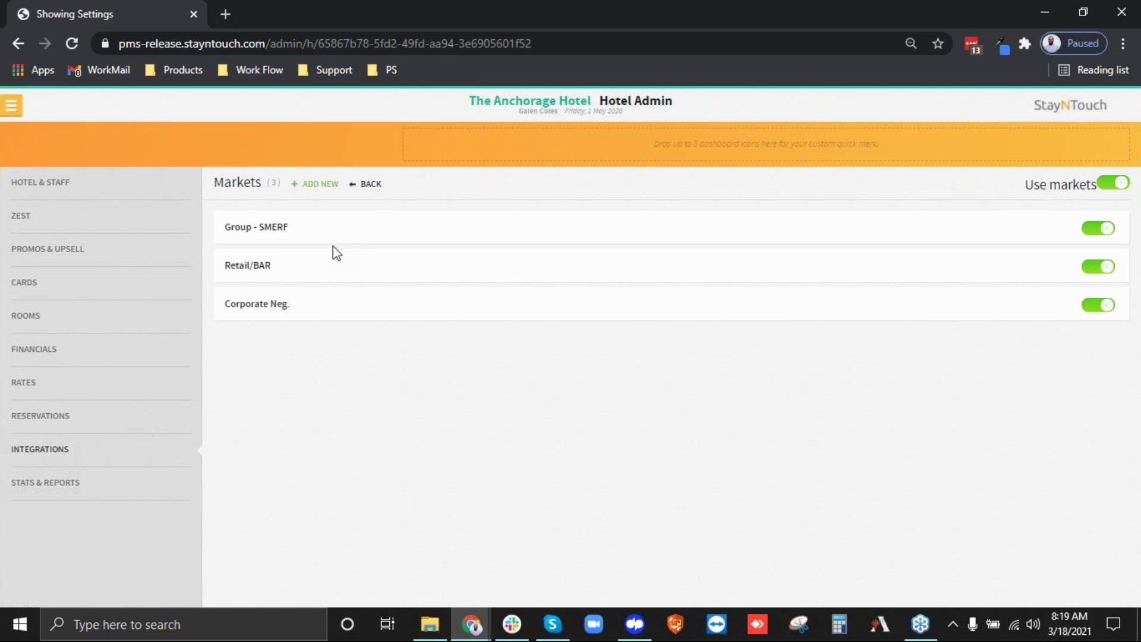
click(373, 186)
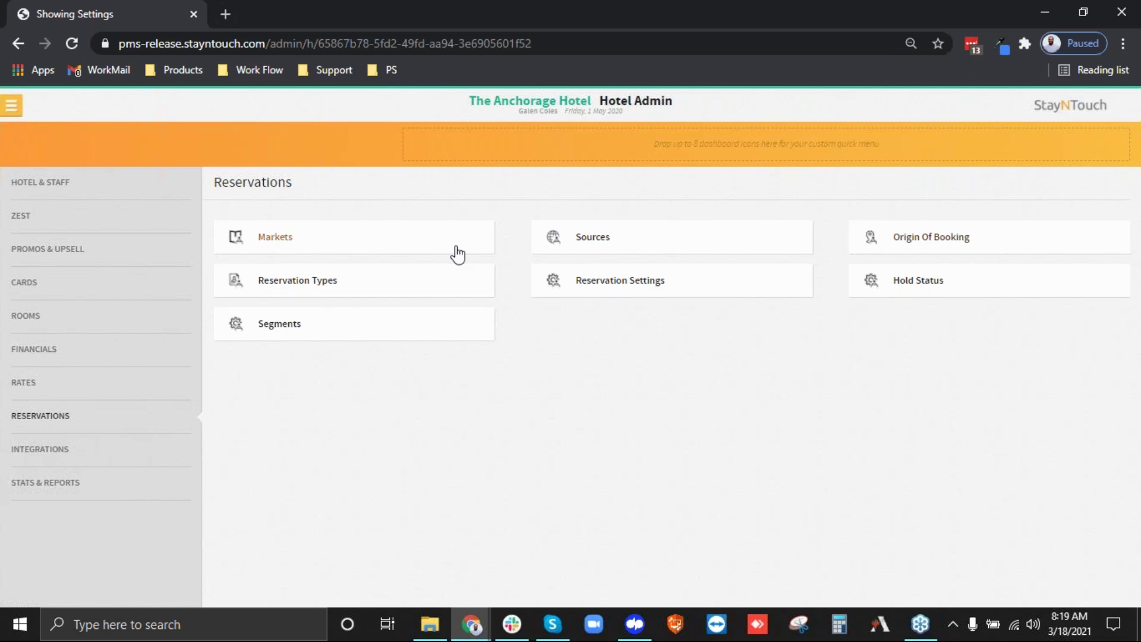
Review the Sources list without adding a source, then open Origin of Booking settings.
click(593, 237)
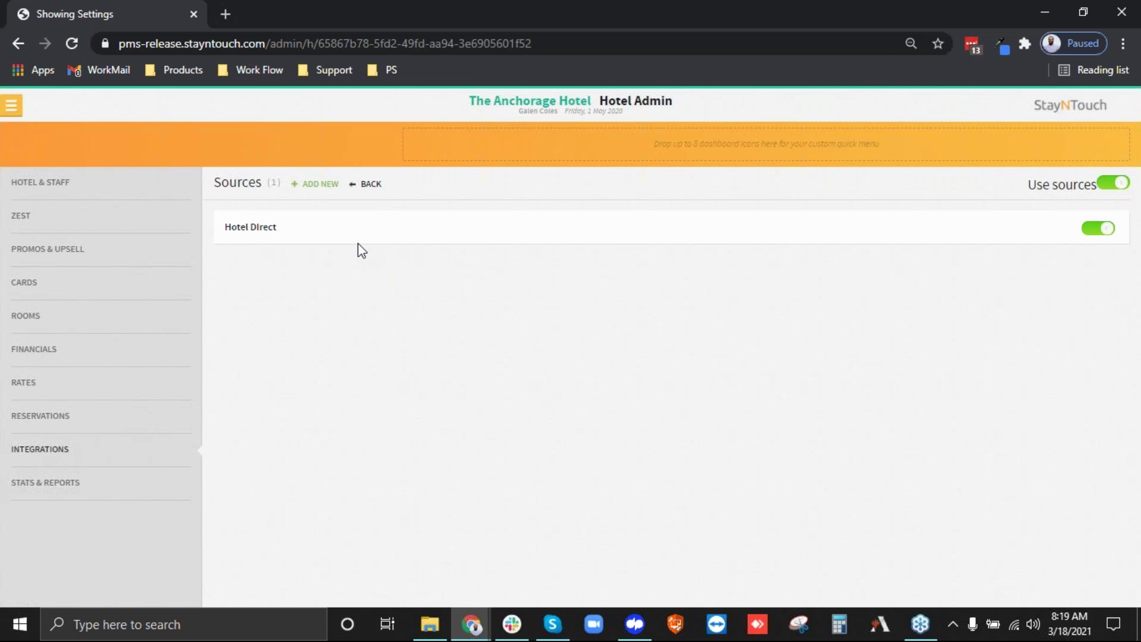
click(310, 190)
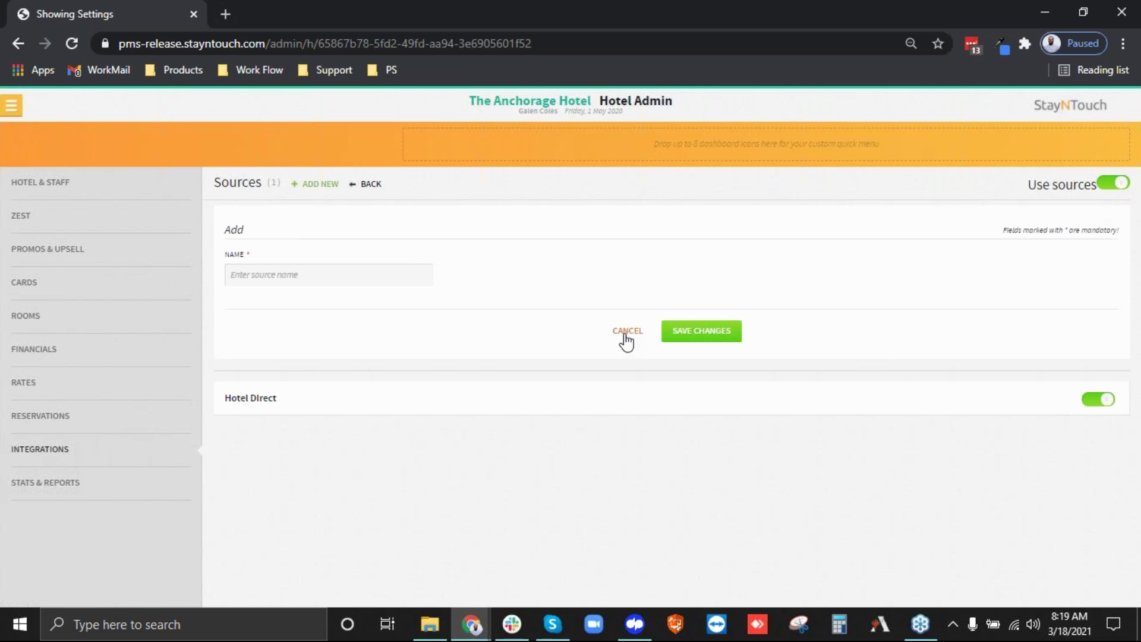
click(309, 280)
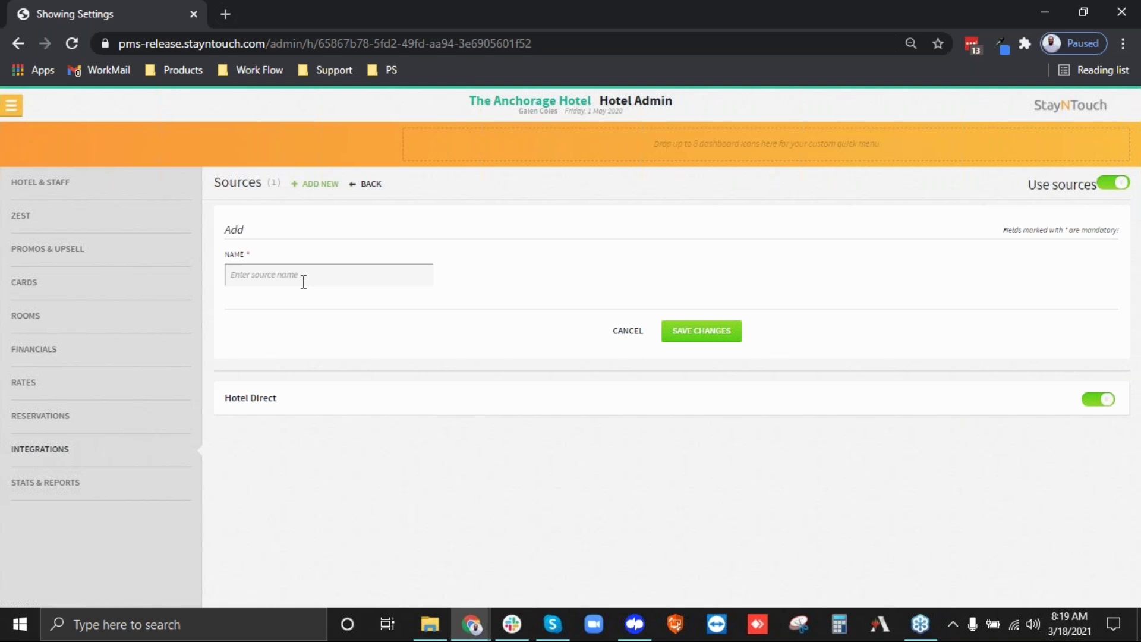
click(628, 337)
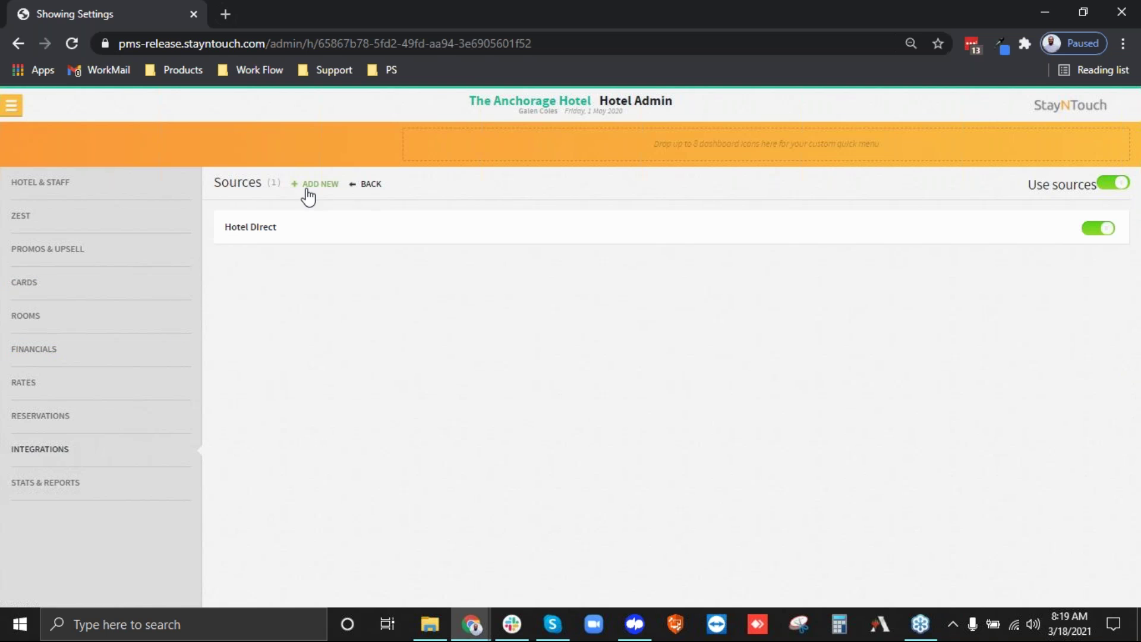
click(369, 186)
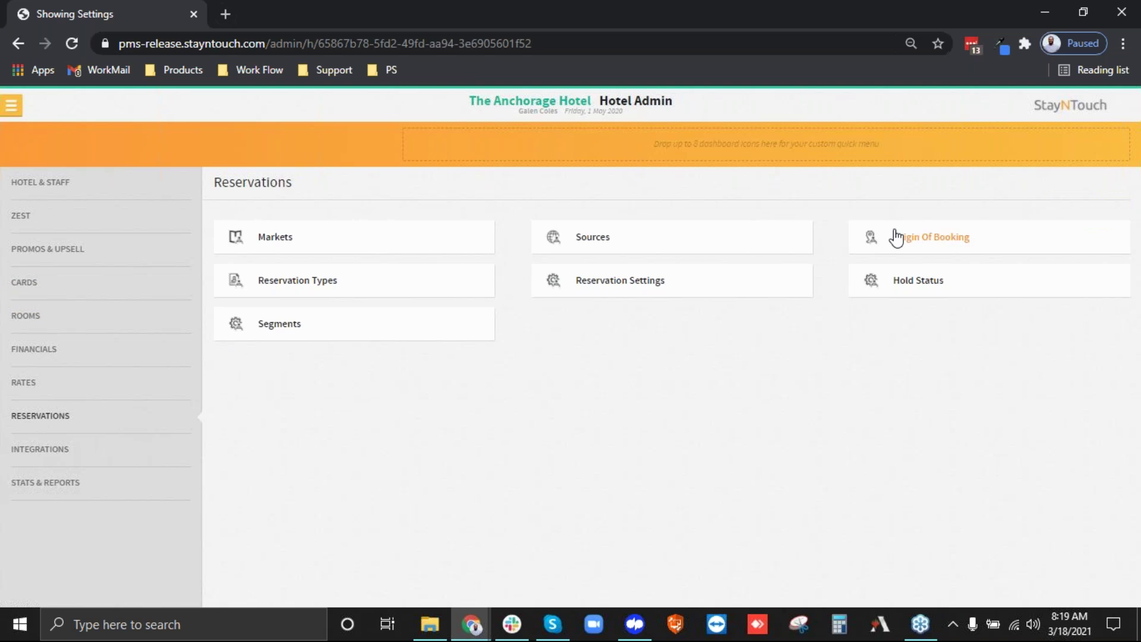
click(928, 239)
Enable booking origins, add a Phone Call origin, and go back to Reservations settings.
click(1103, 187)
click(315, 189)
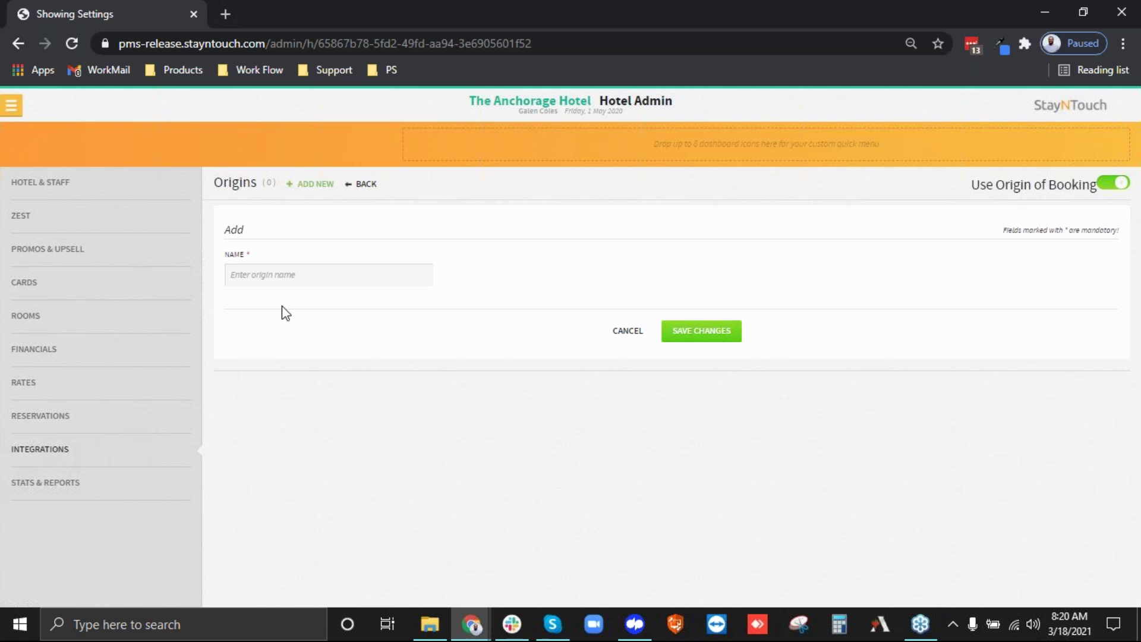
click(271, 273)
text(Phon)
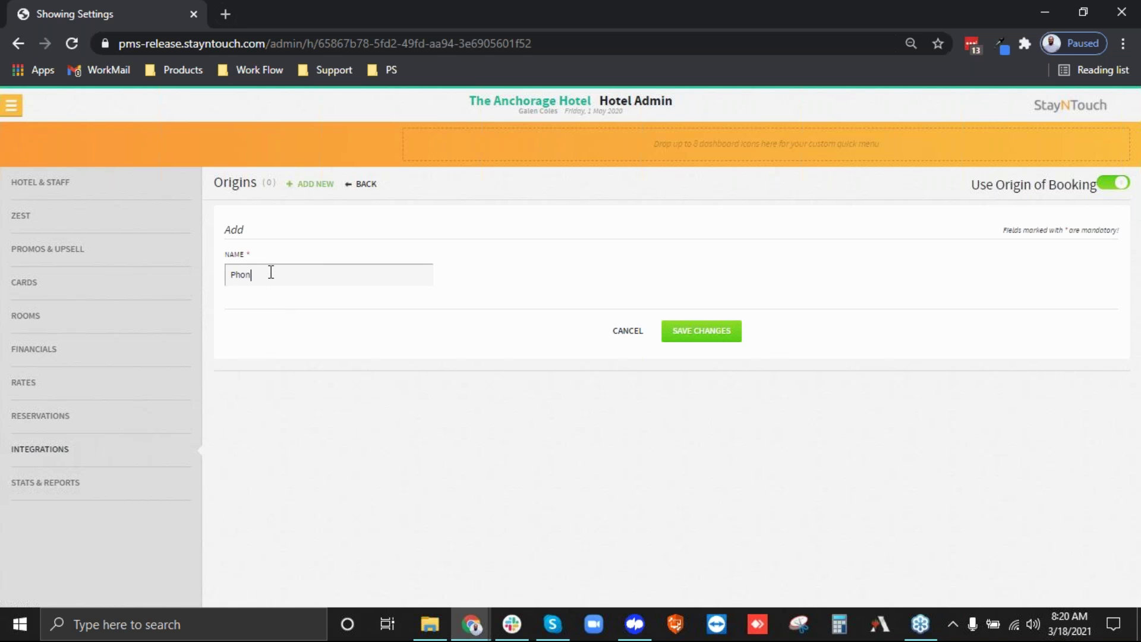
text(e Call)
click(732, 336)
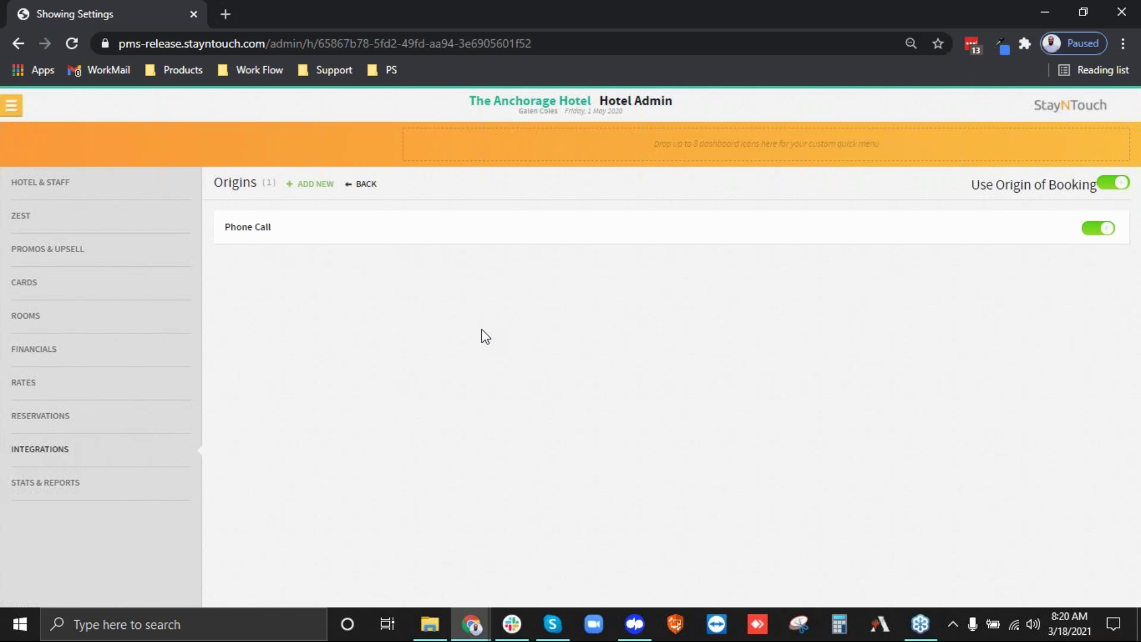
click(364, 185)
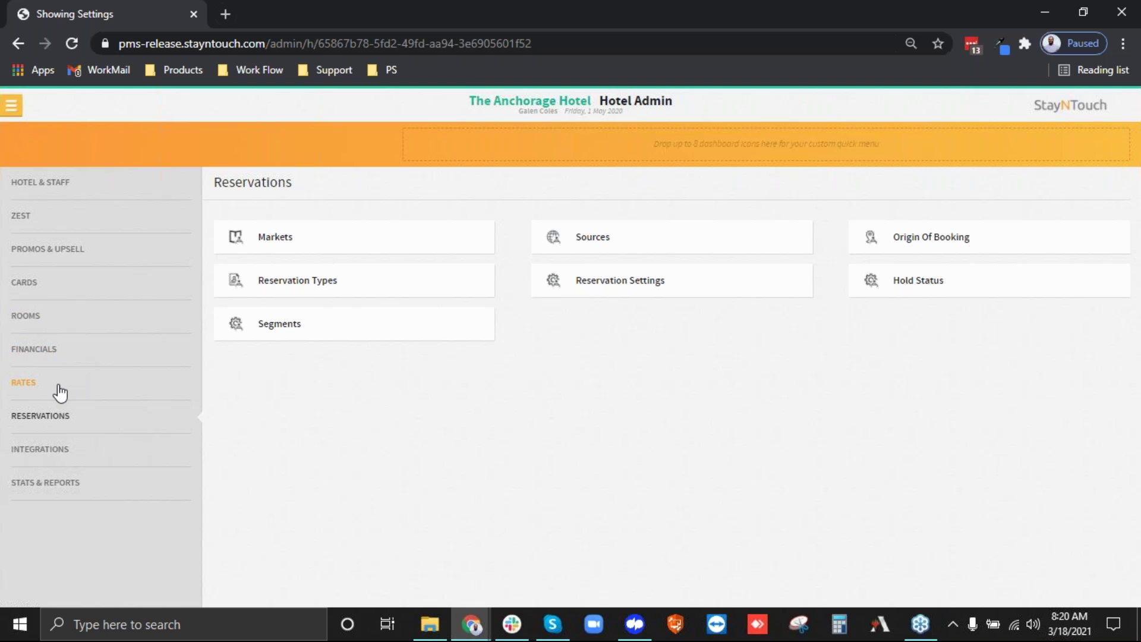
Open 24 Hour Cancellation from Rates > Rules & Restrictions > Cancellation Penalties.
click(22, 391)
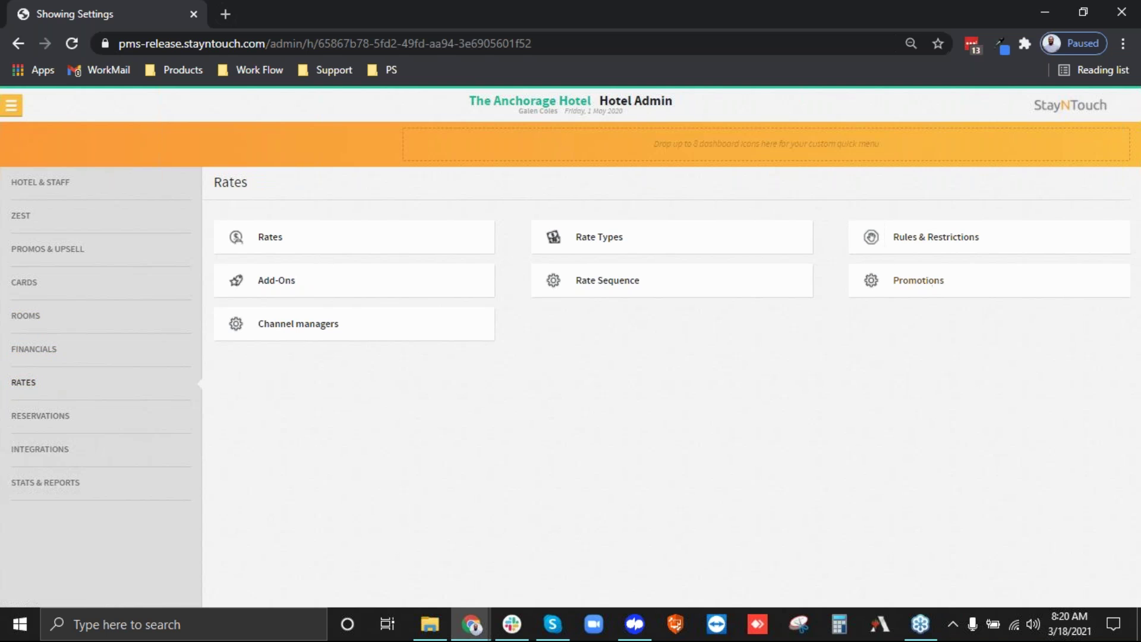
click(922, 240)
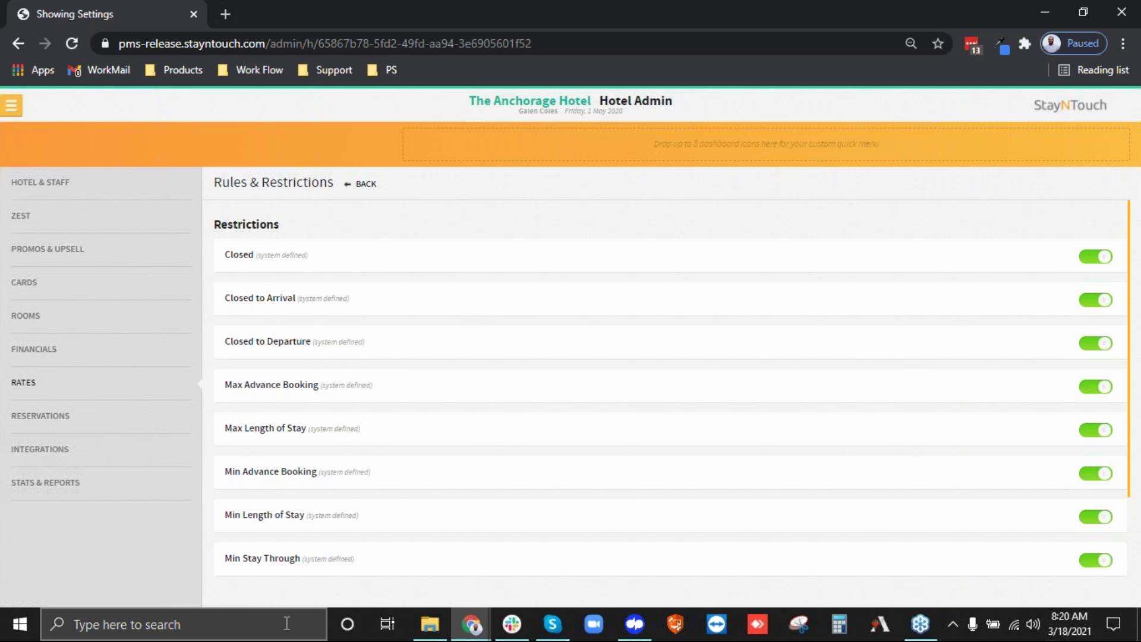
scroll(476, 366, down, 3)
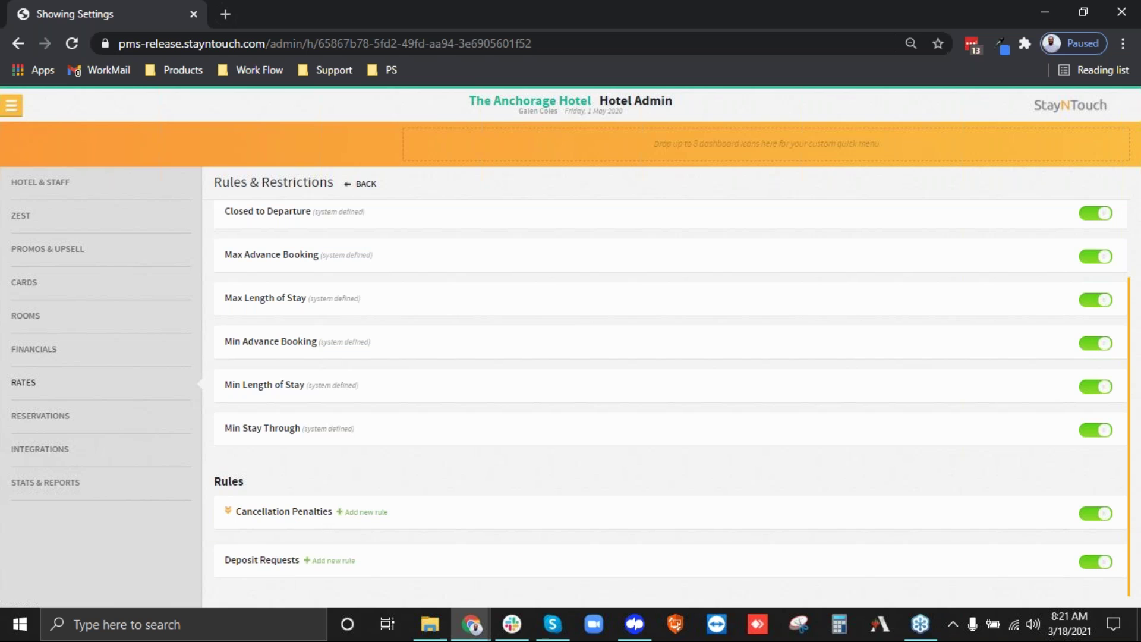
click(227, 515)
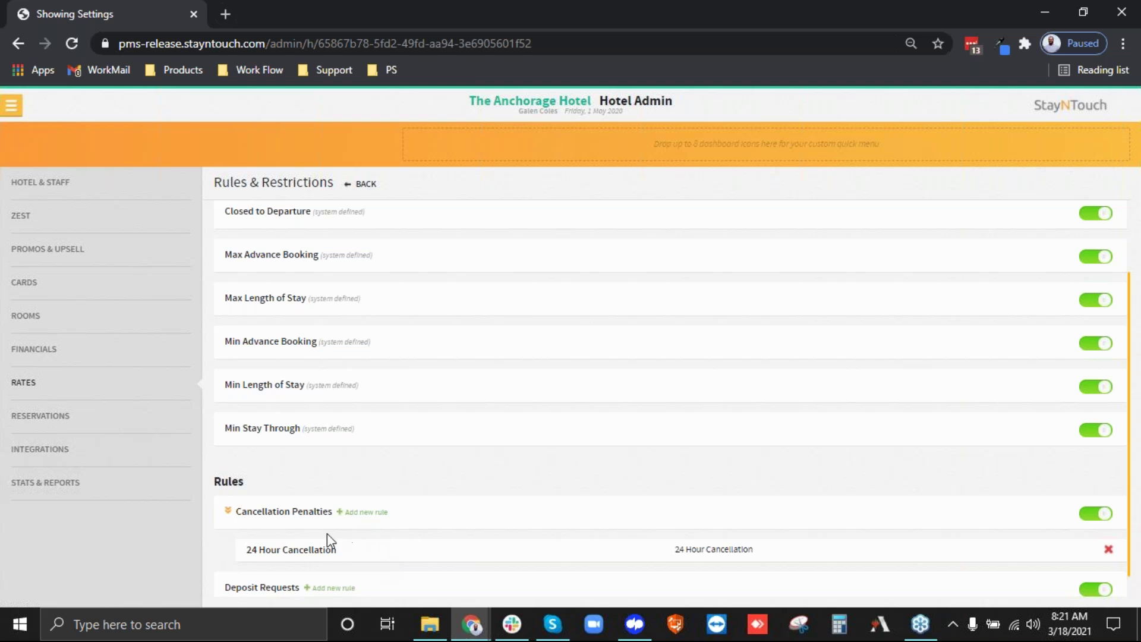
click(309, 550)
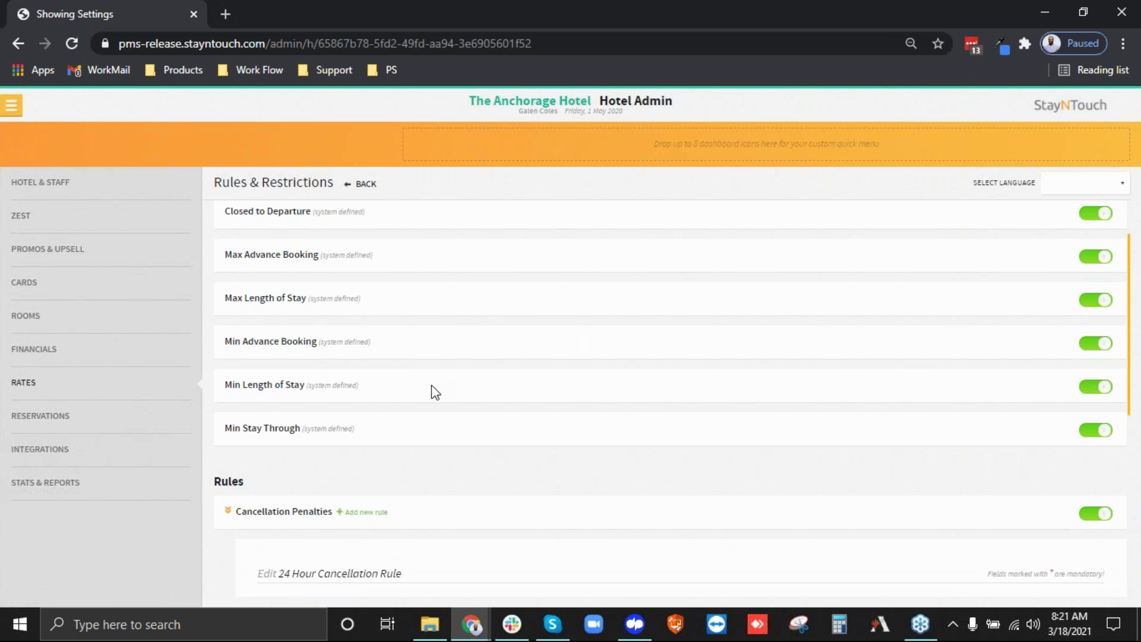
scroll(431, 385, down, 6)
drag(260, 295, 270, 296)
click(339, 294)
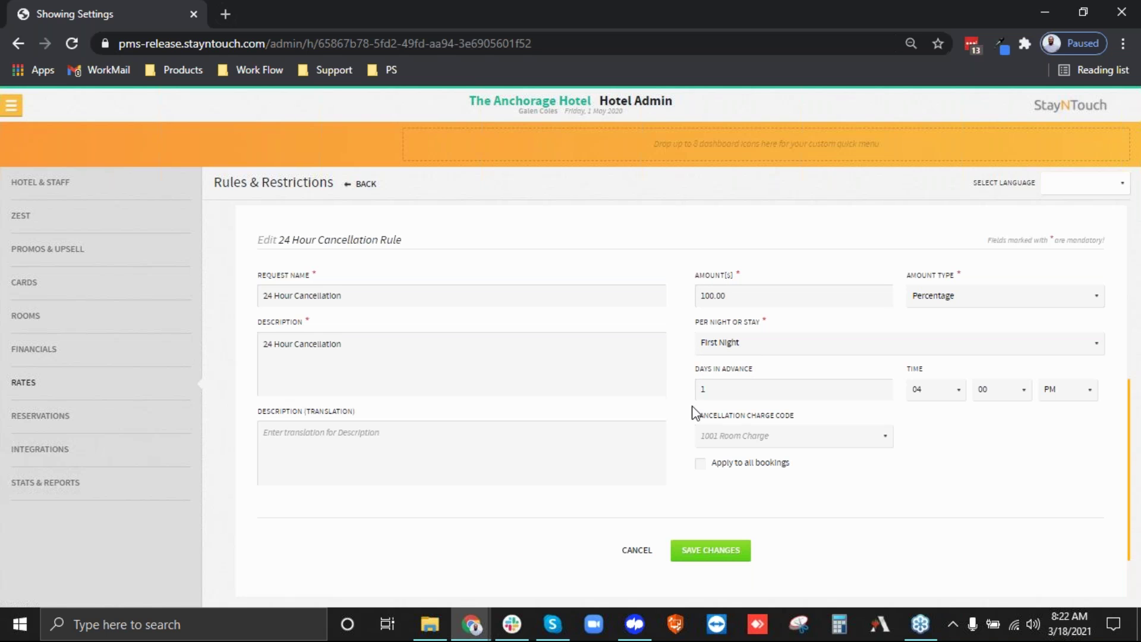
click(982, 301)
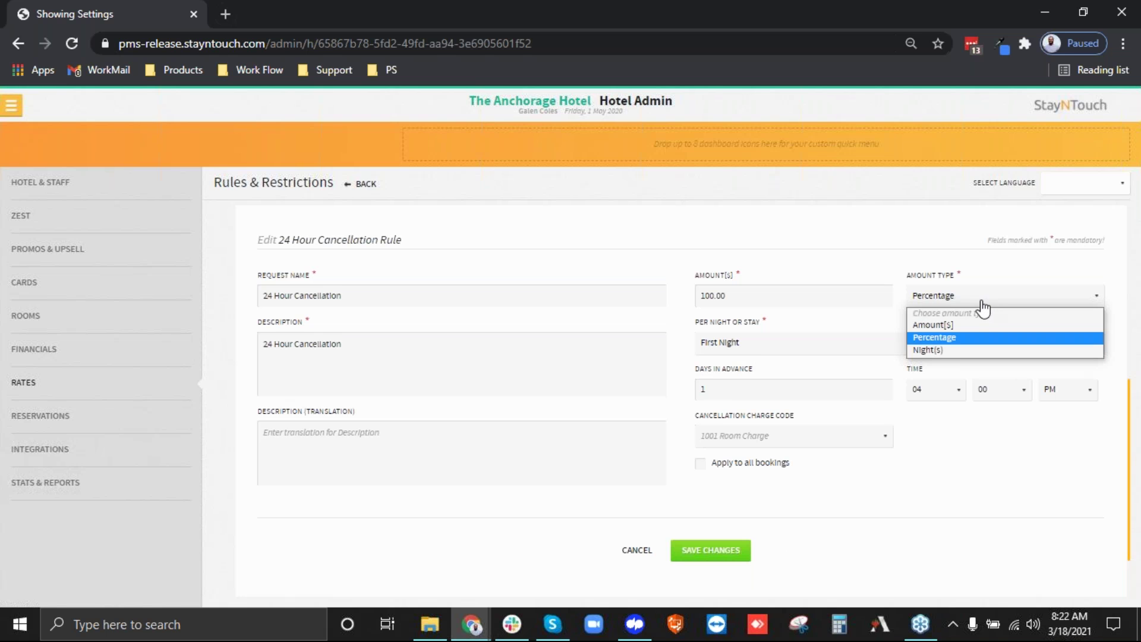
click(955, 325)
drag(751, 296, 680, 330)
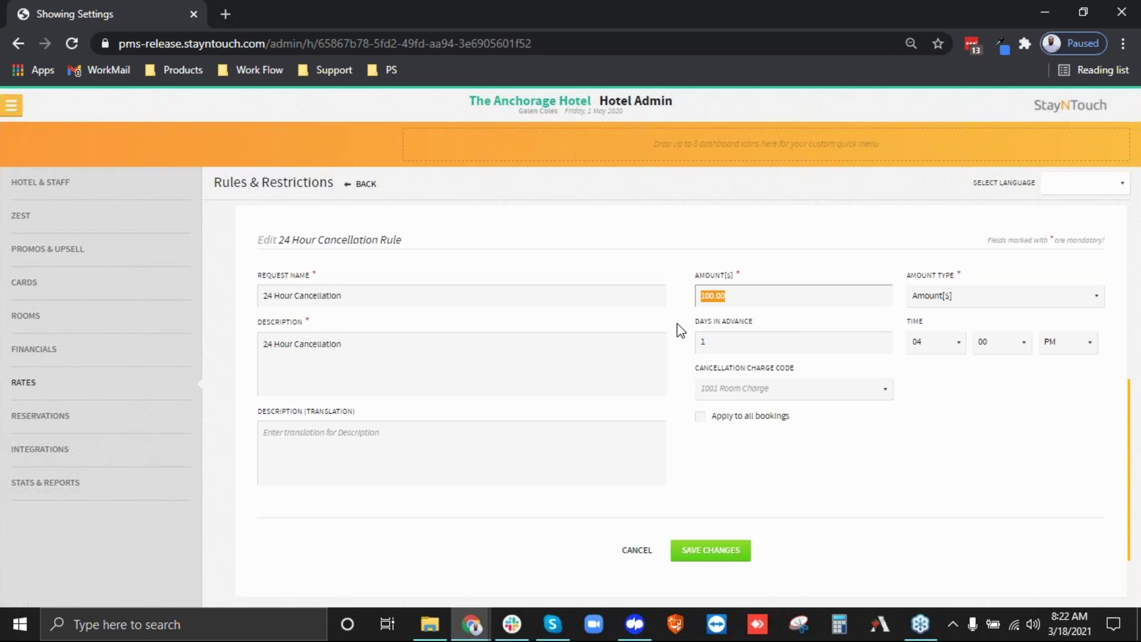
click(942, 297)
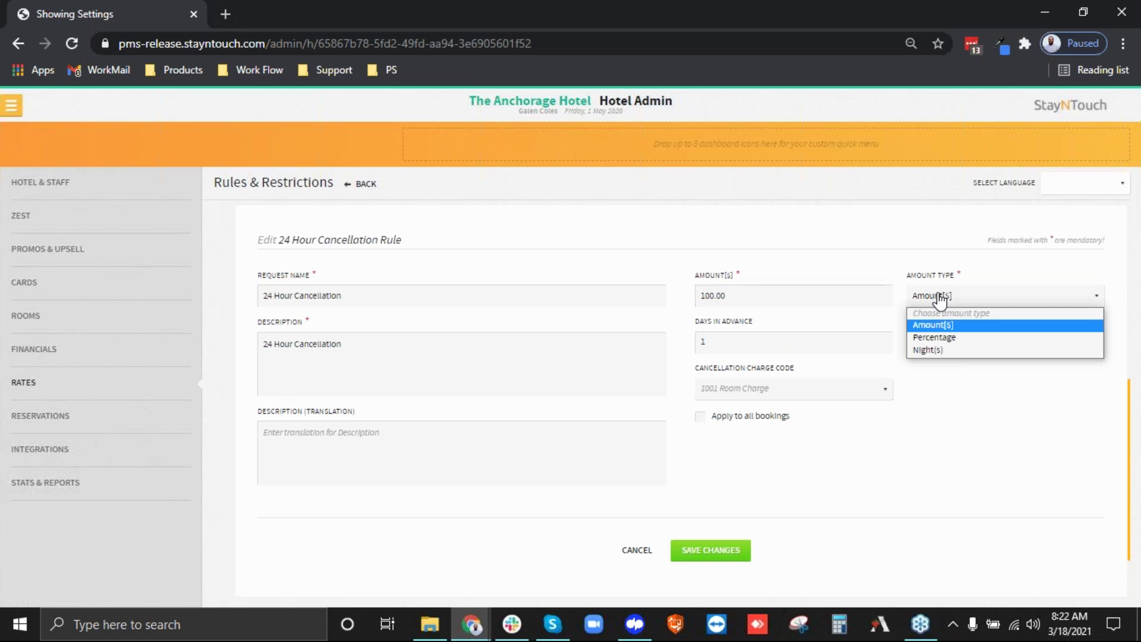
click(924, 352)
double_click(731, 294)
text(2)
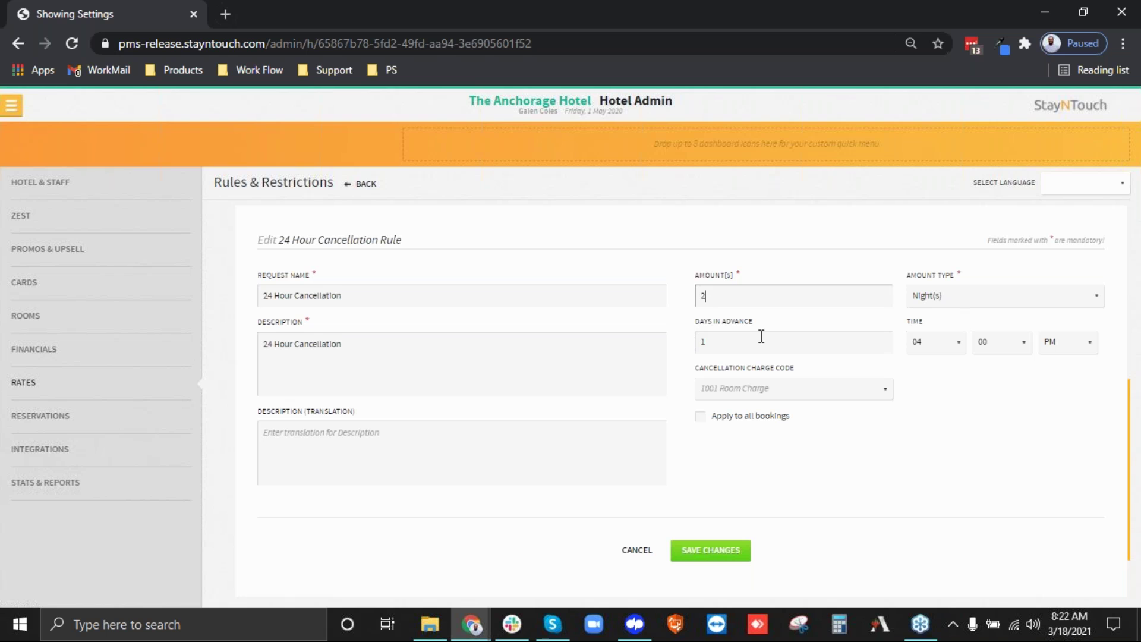
key(BackSpace)
text(100)
click(944, 306)
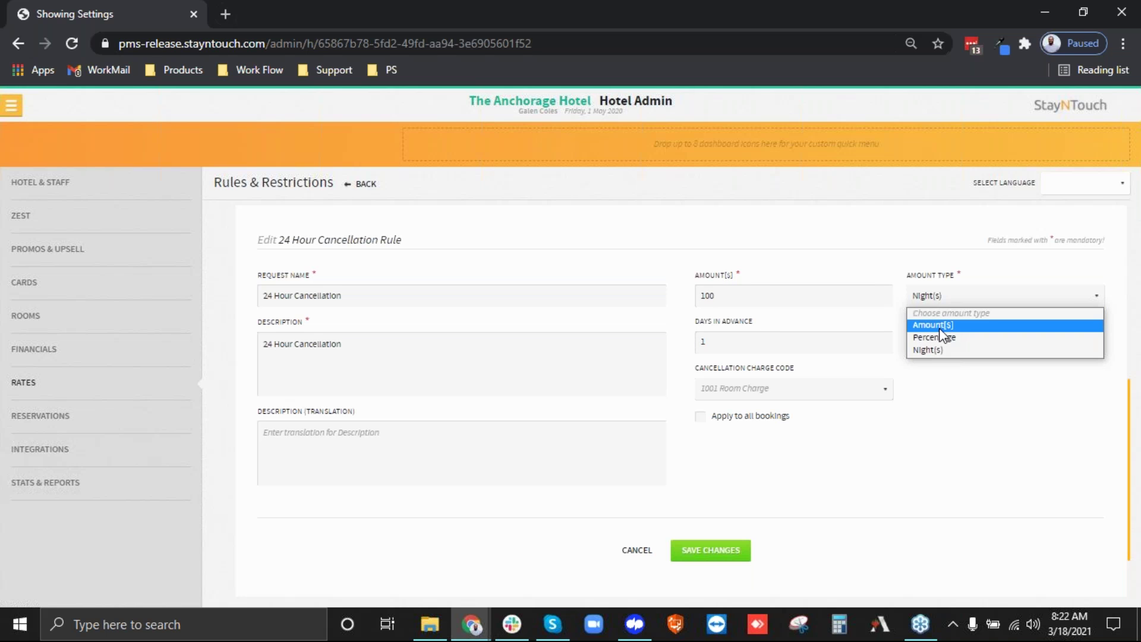
click(941, 335)
click(759, 348)
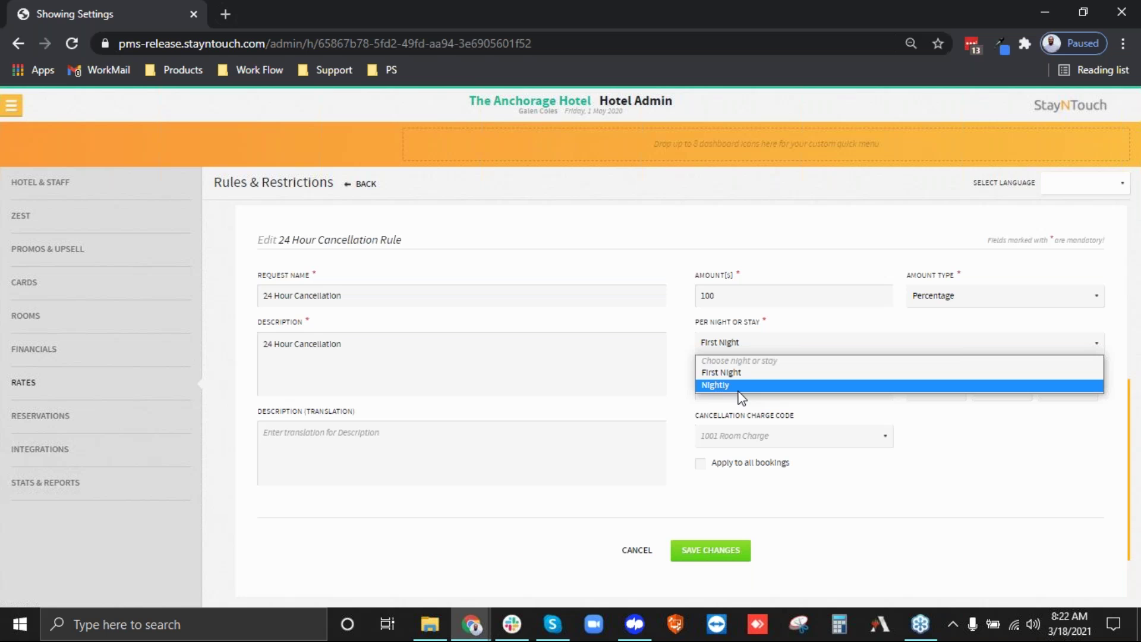
Keep First Night as the charge basis and set Days in Advance to 1.
click(731, 370)
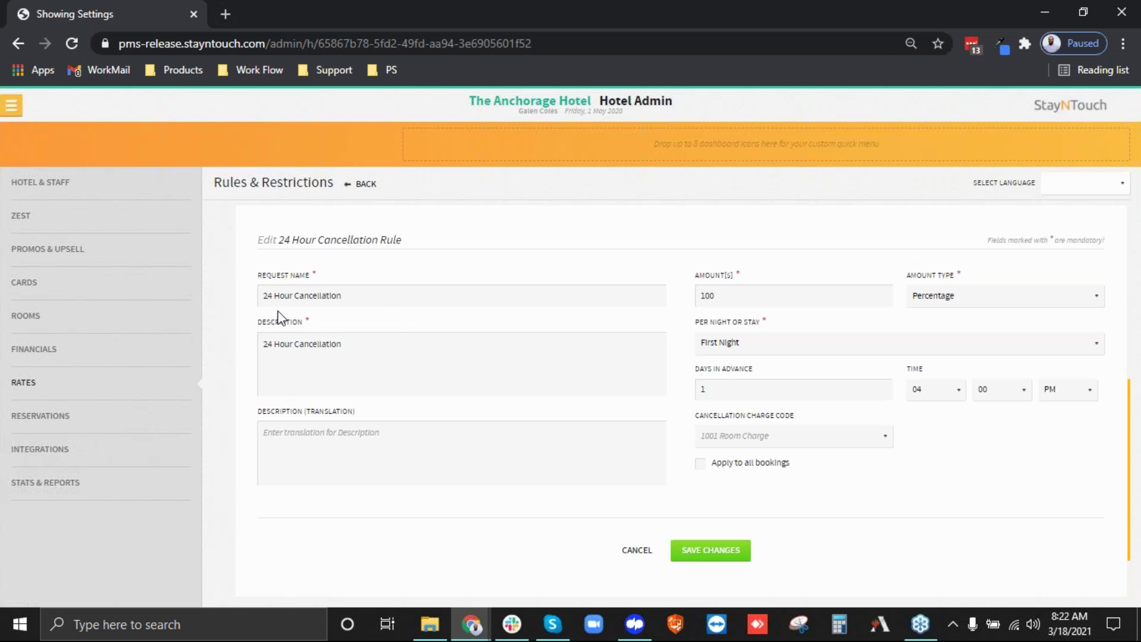
drag(263, 296, 285, 296)
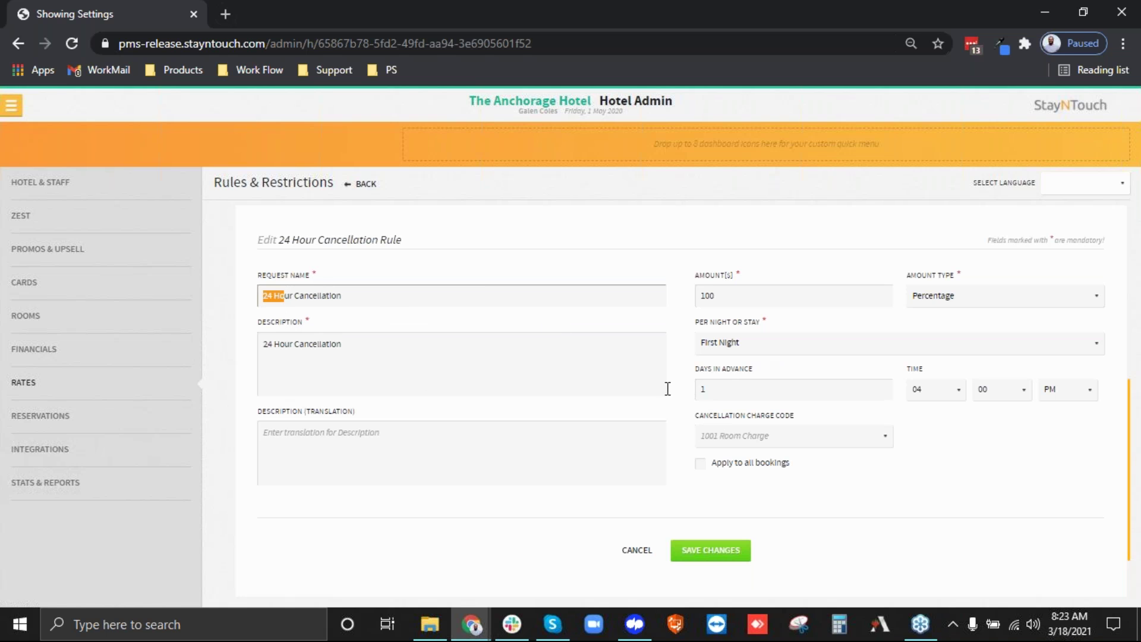
drag(747, 390, 683, 397)
text(2)
key(BackSpace)
text(1)
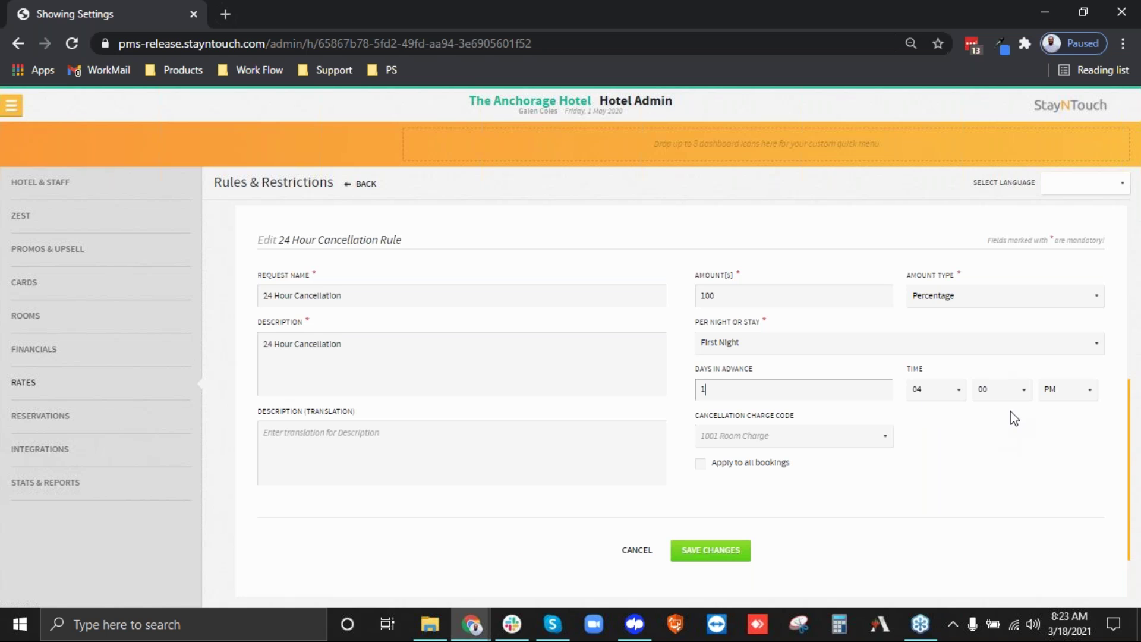
Set the cutoff hour to 03, keep 1001 Room Charge, and leave apply-to-all bookings off.
click(945, 397)
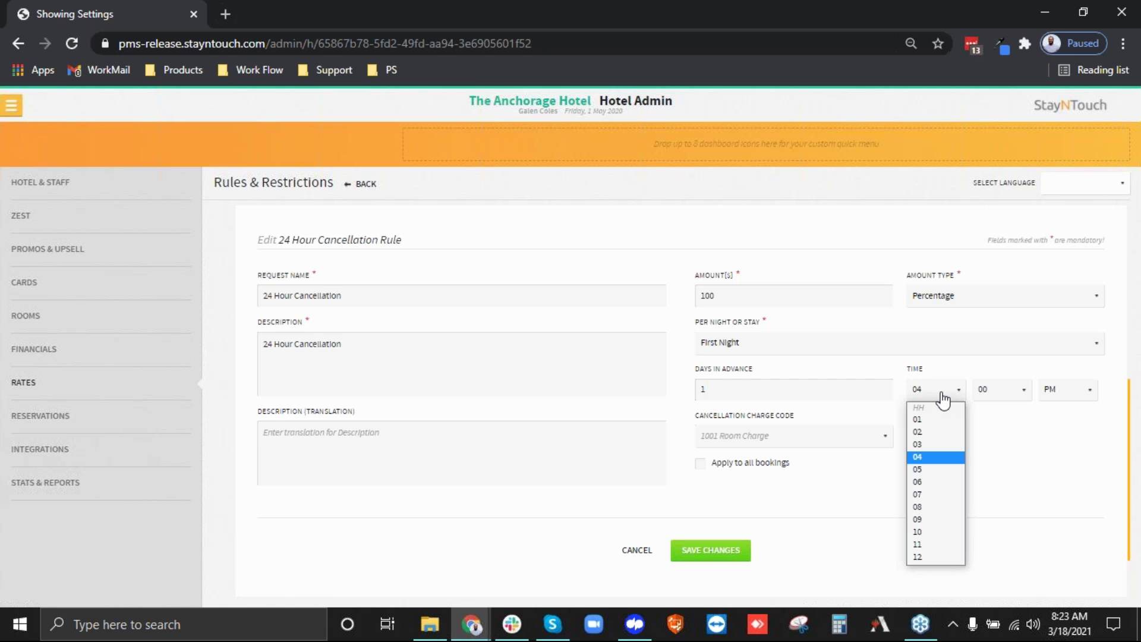
click(943, 455)
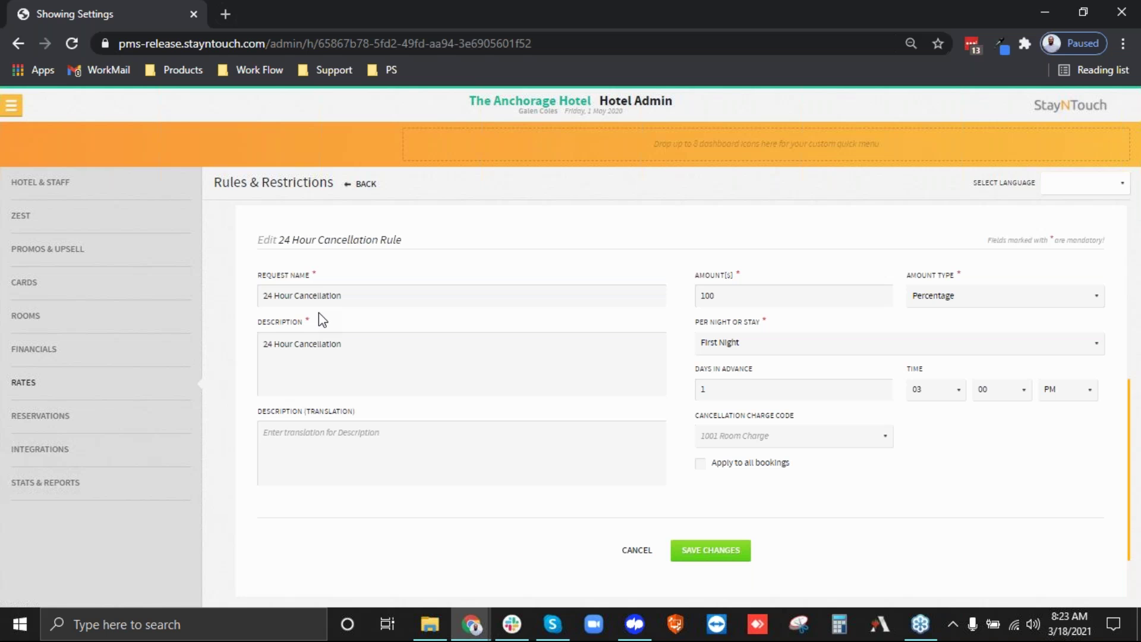
click(823, 436)
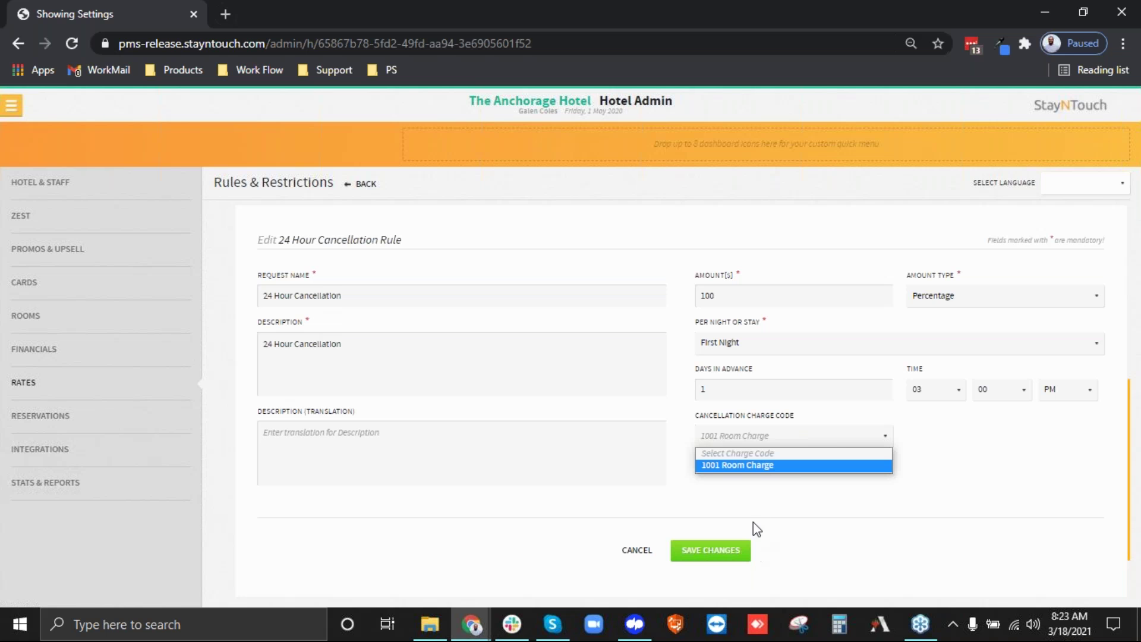
click(764, 466)
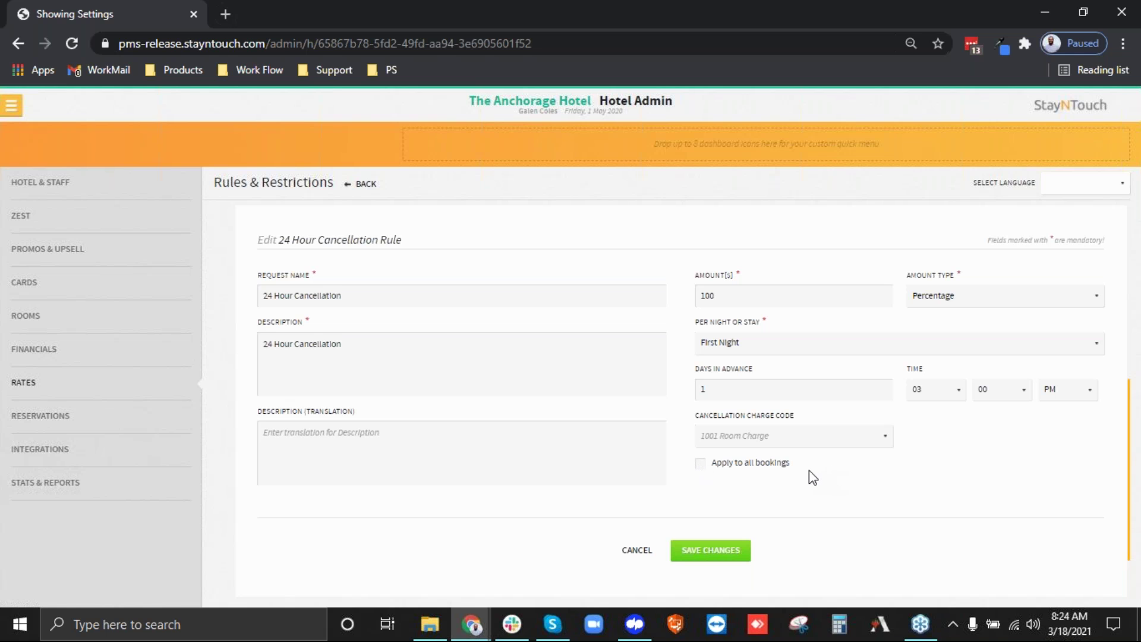
click(699, 464)
click(702, 467)
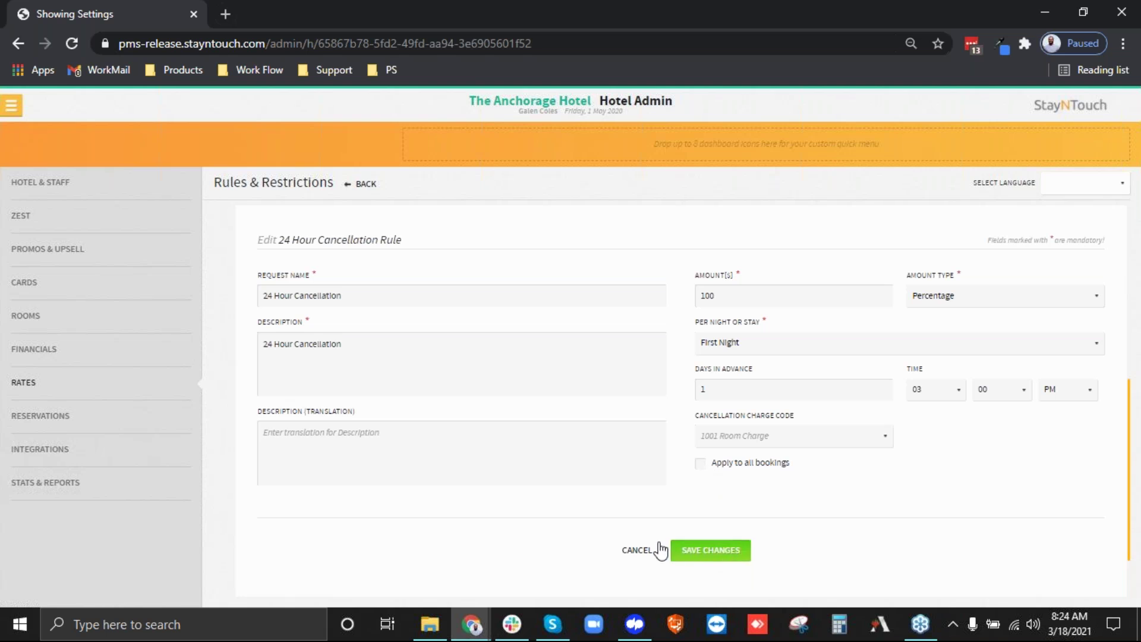
Discard the cancellation rule edit and start a new deposit rule named Non-Refundable.
click(641, 551)
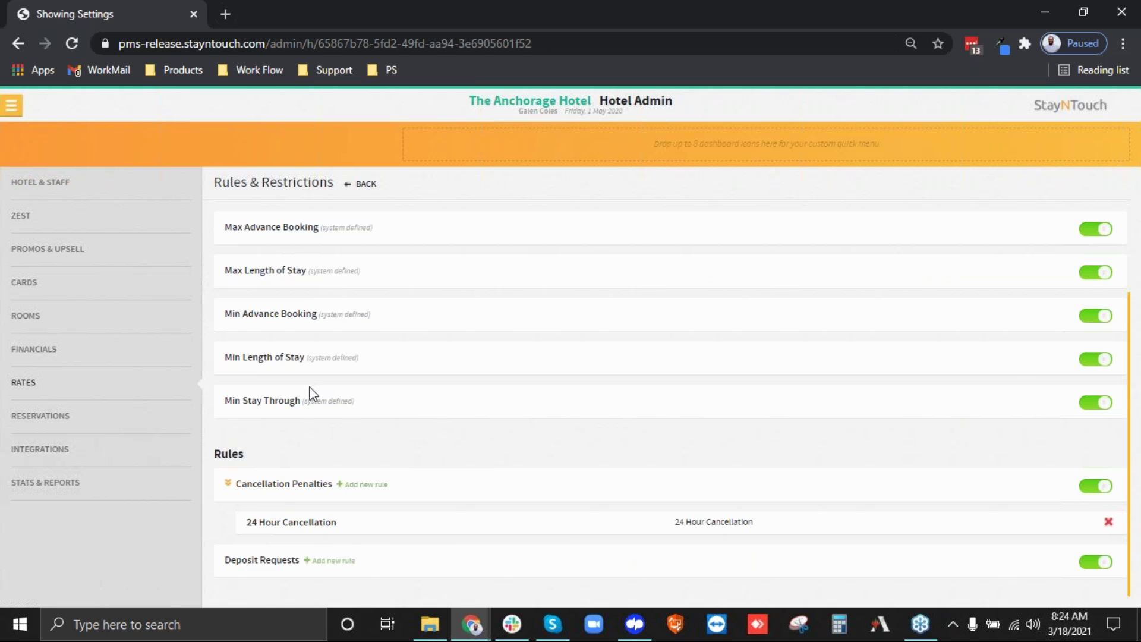
click(321, 562)
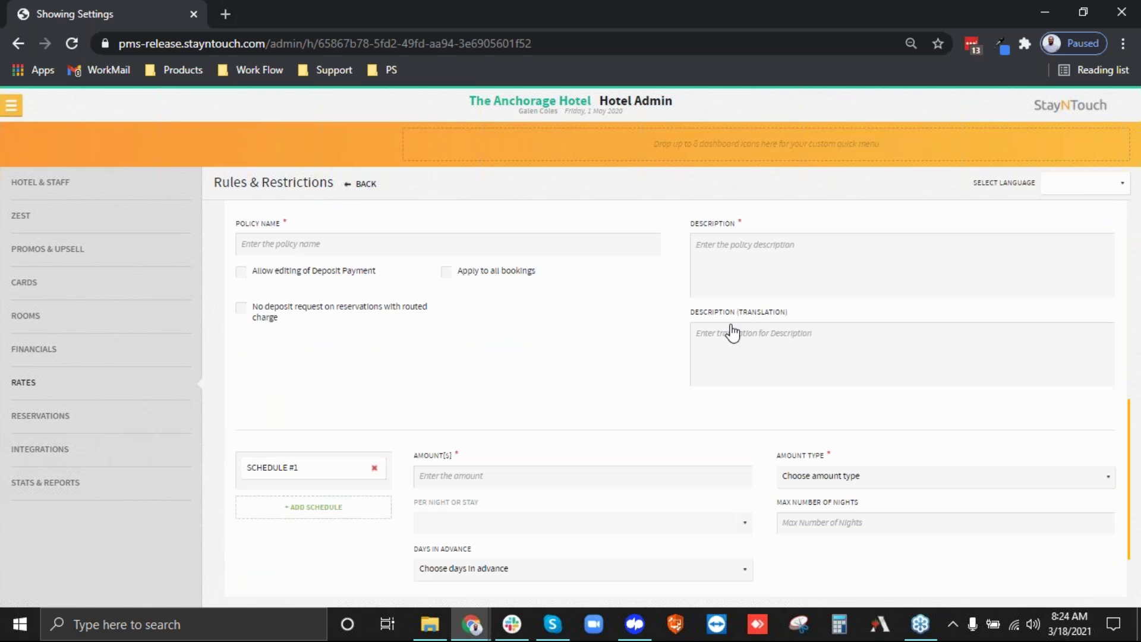
click(308, 250)
text(Non-Refundable)
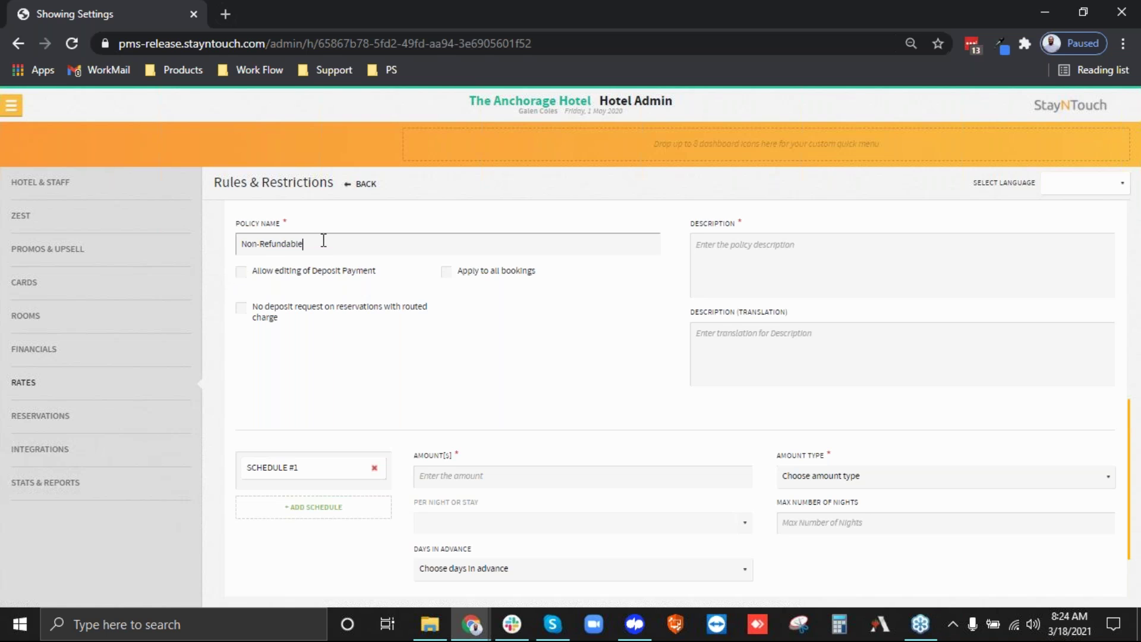
Use Non-Refundable as the description, allow deposit payment editing, keep routed-charge waiver off.
drag(324, 240, 209, 241)
key(ctrl+c)
click(754, 271)
key(ctrl+v)
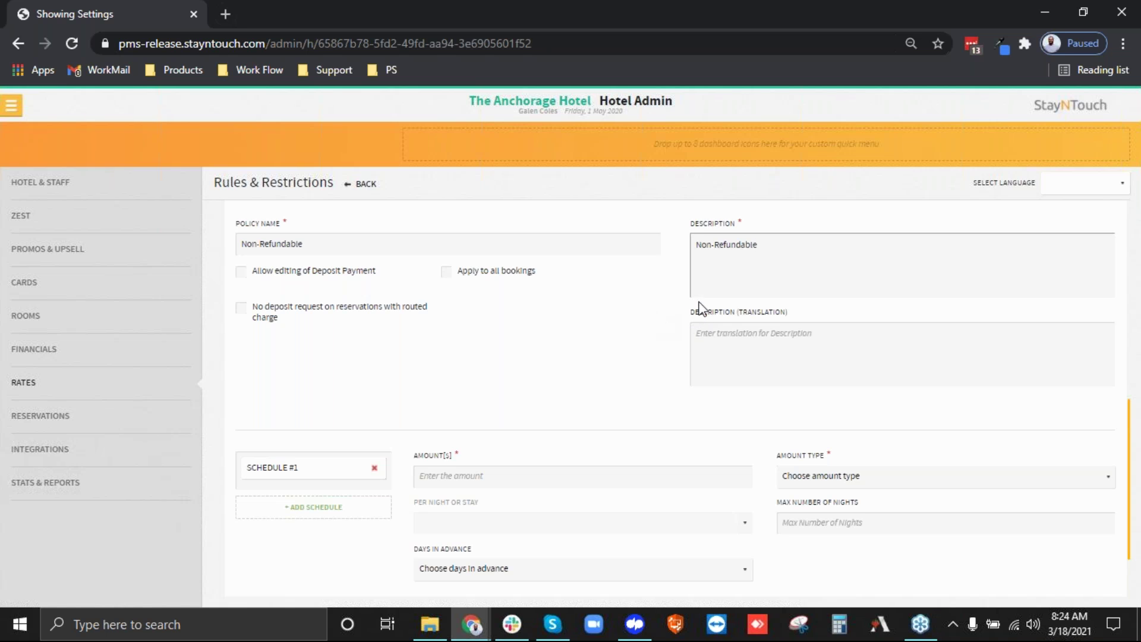
click(257, 273)
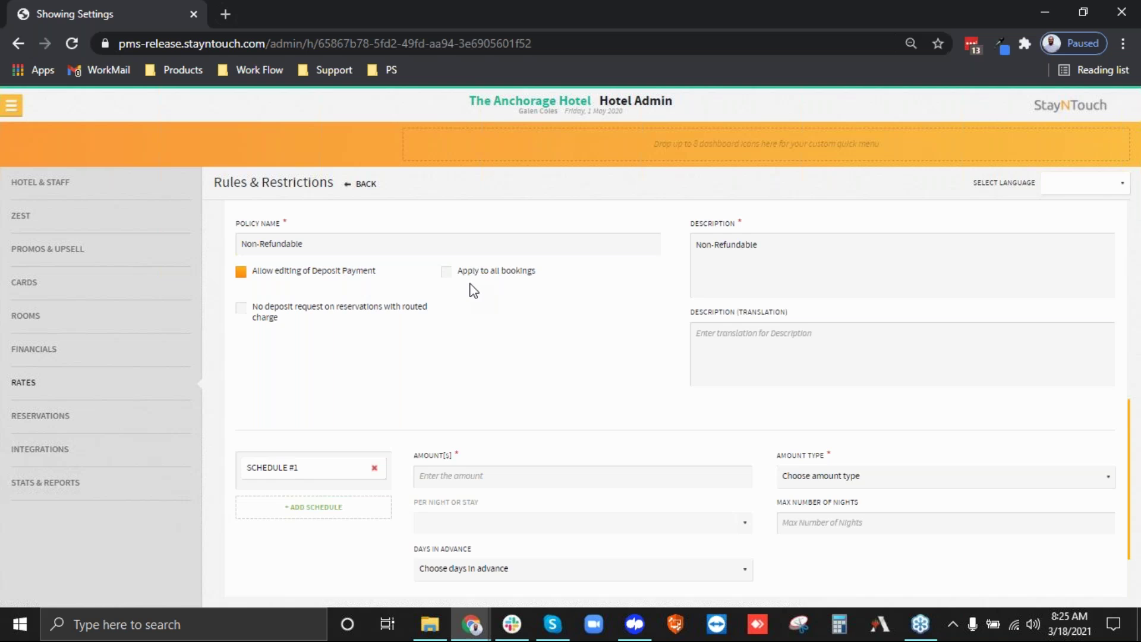
scroll(394, 408, up, 3)
scroll(570, 501, down, 3)
click(268, 318)
click(314, 321)
Set Schedule #1 to 100 Percentage, First Night, collected At Booking.
scroll(620, 355, down, 2)
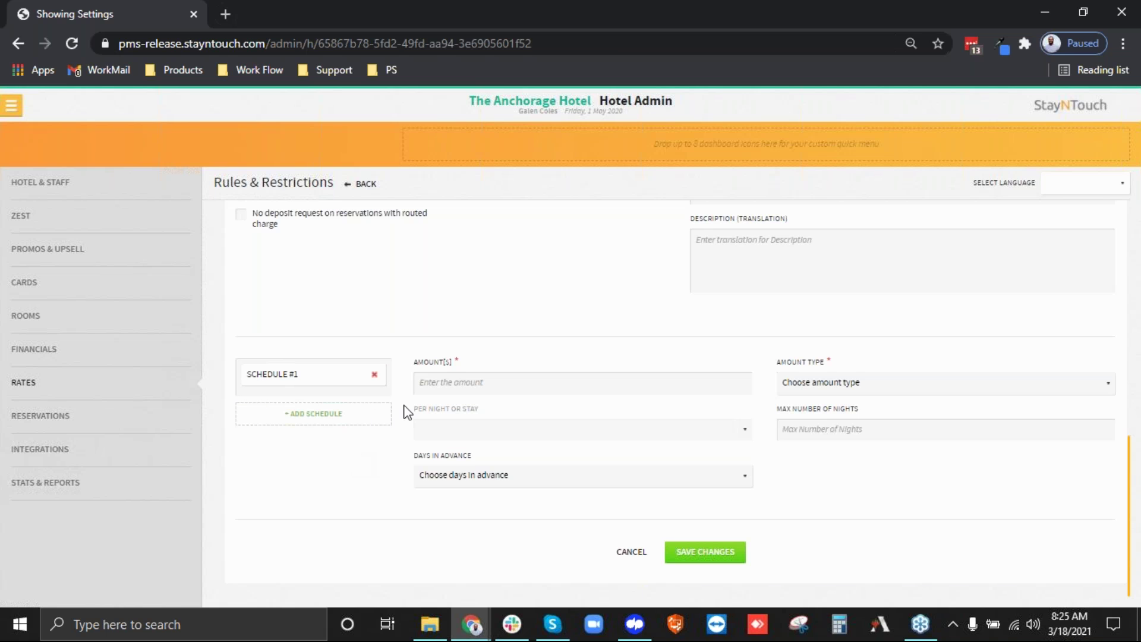
click(461, 388)
text(100)
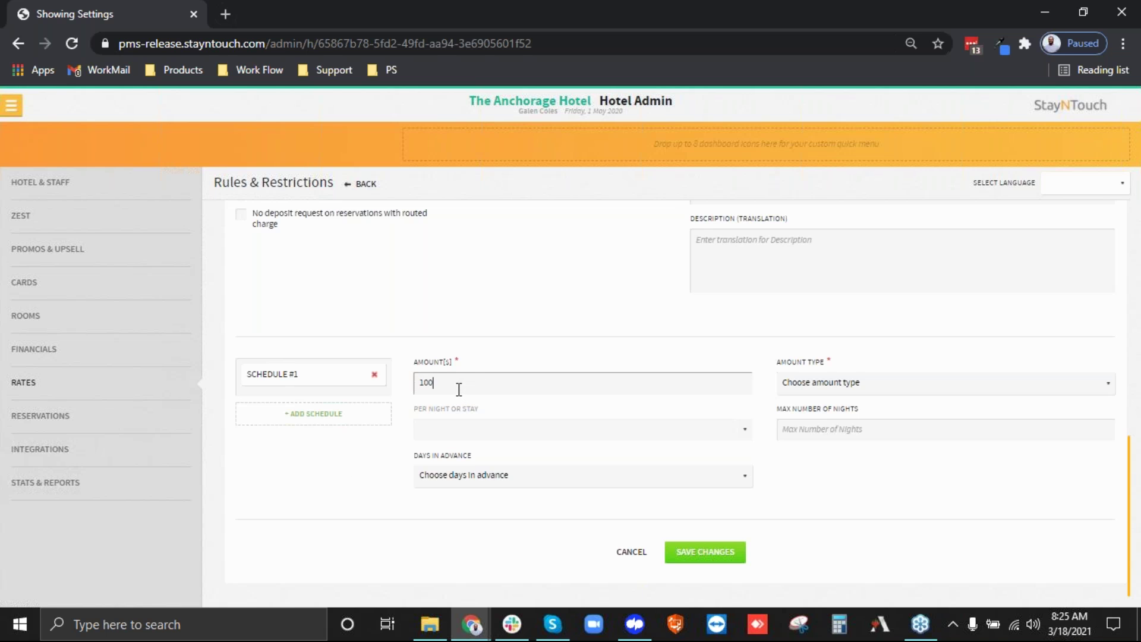
click(828, 385)
click(827, 426)
click(485, 431)
click(434, 458)
click(515, 482)
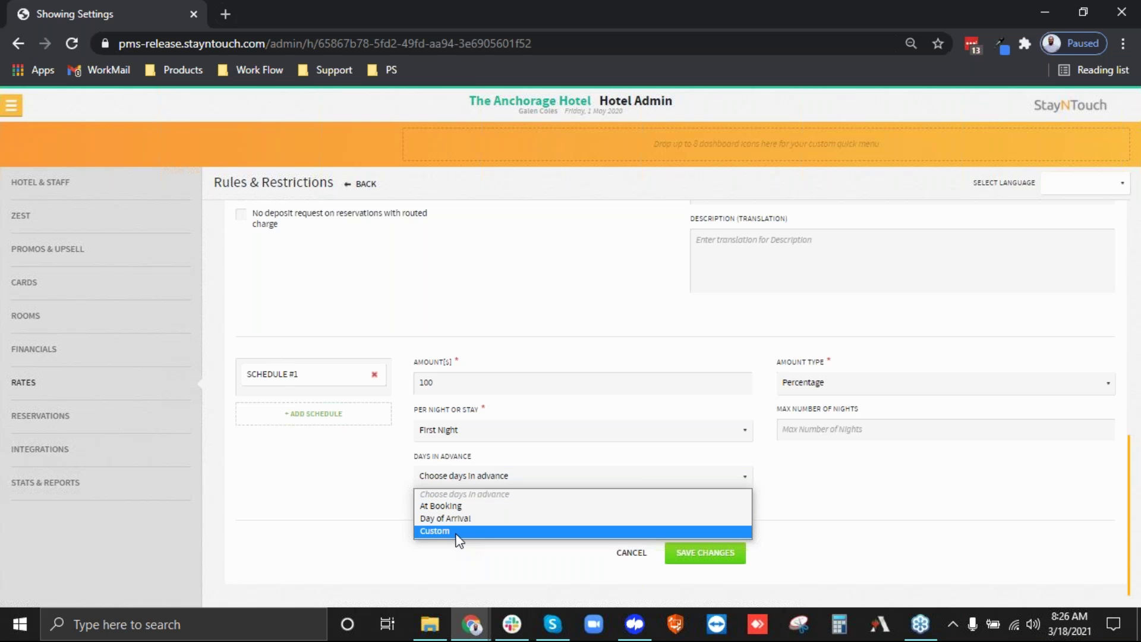
click(451, 506)
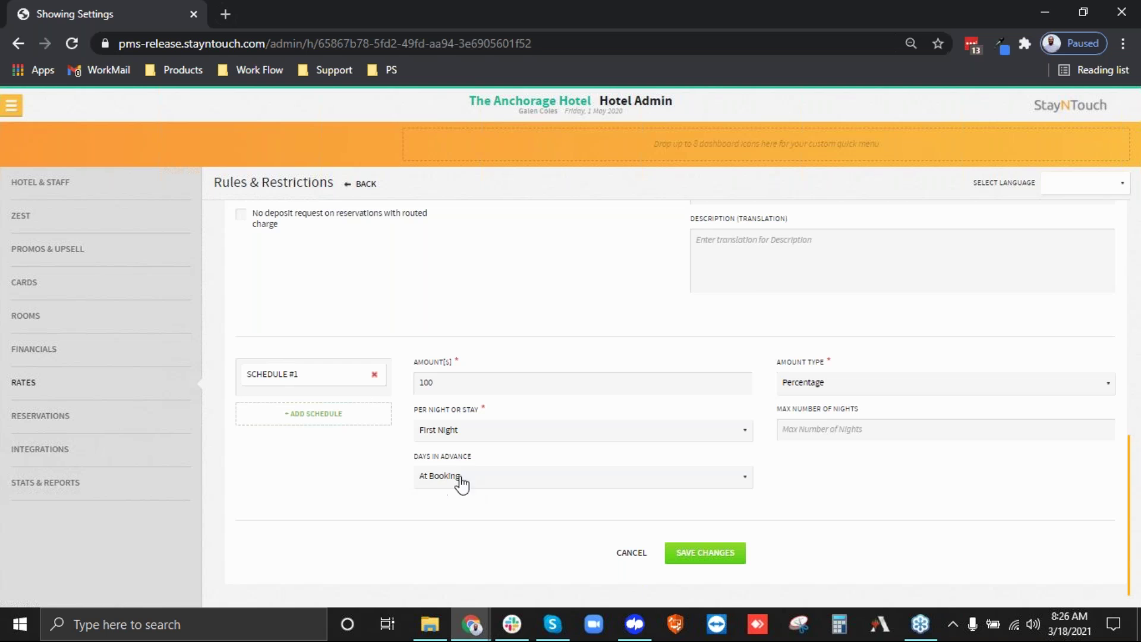
Add Schedule #2 at 100 Percentage, Nightly, custom 10 days in advance.
click(333, 416)
click(510, 382)
text(100)
click(844, 385)
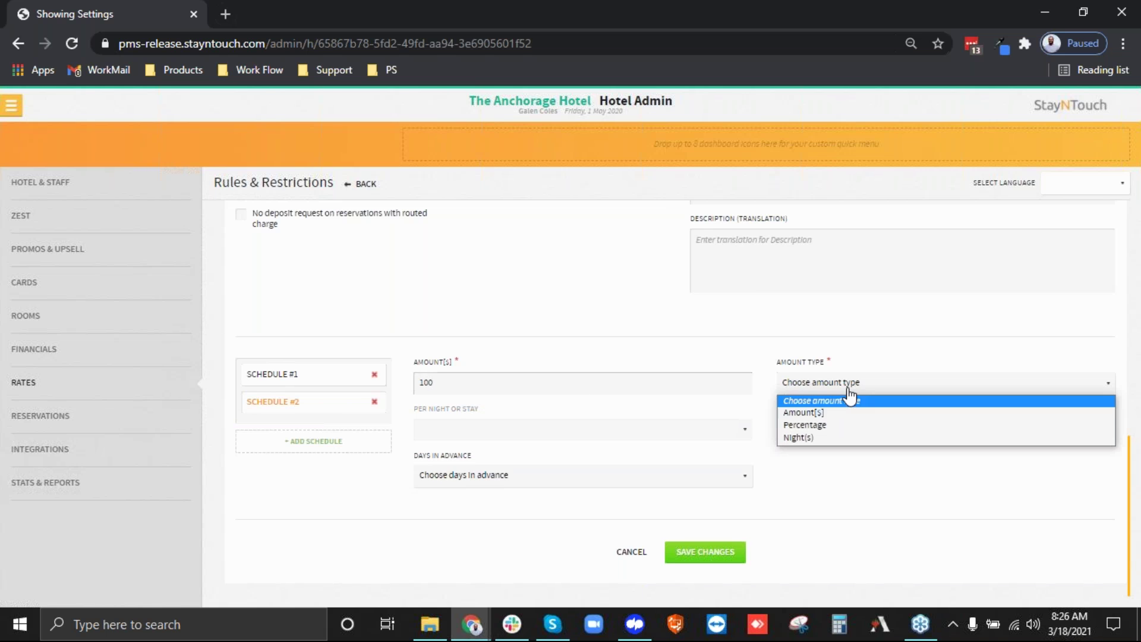
click(796, 428)
click(455, 439)
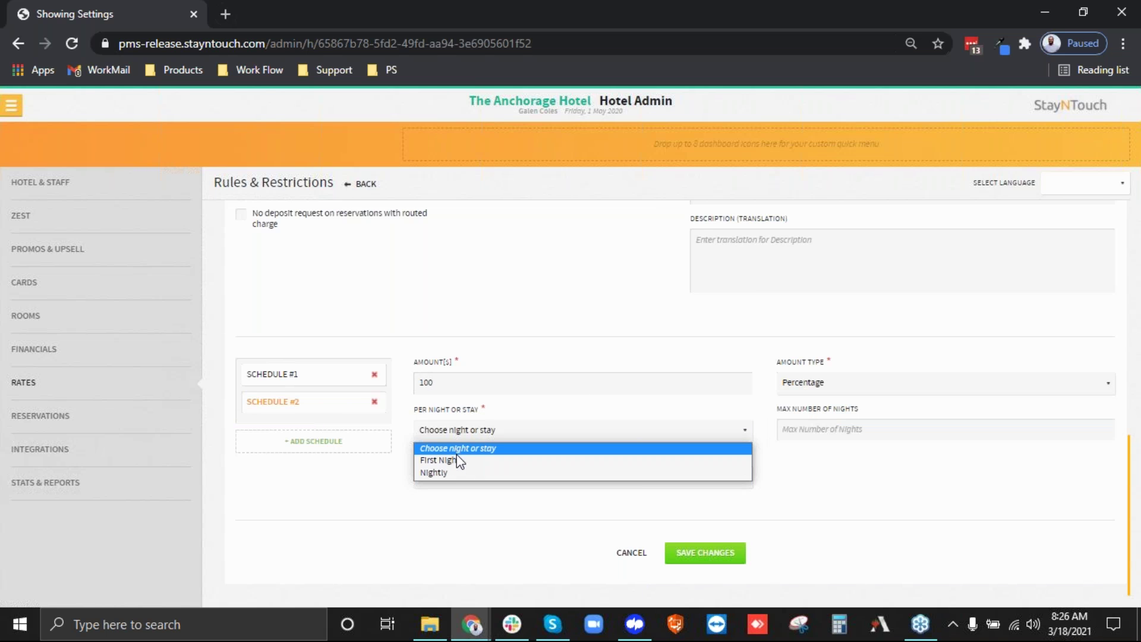
click(451, 474)
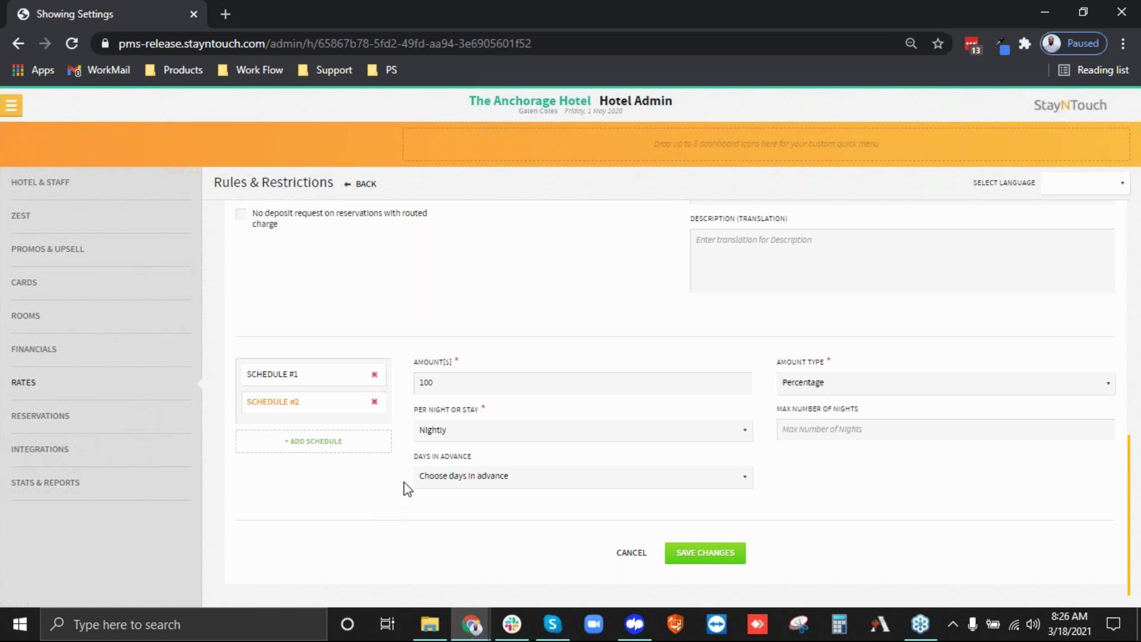
click(461, 479)
click(456, 532)
click(828, 476)
text(10)
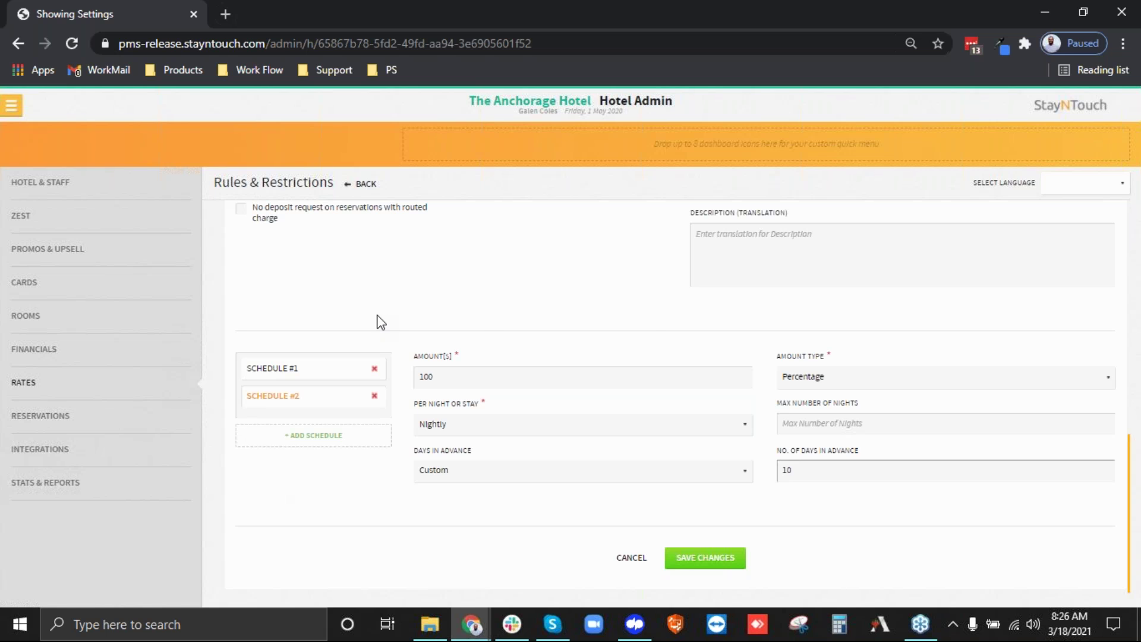
Remove the extra third and fourth schedules and save the Non-Refundable rule.
click(286, 370)
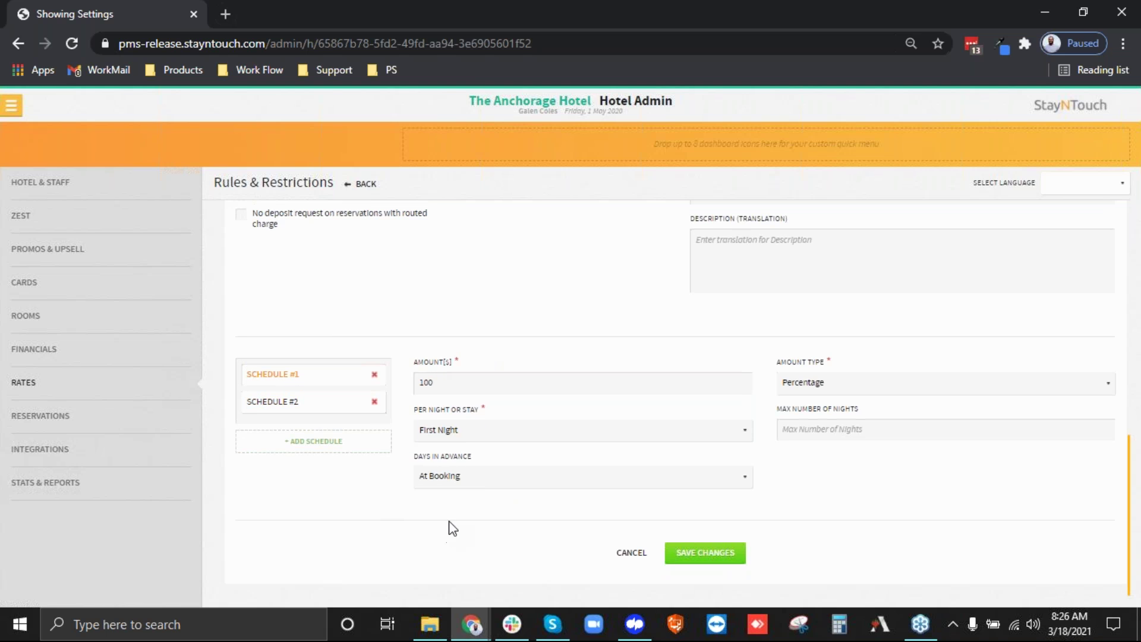
click(291, 407)
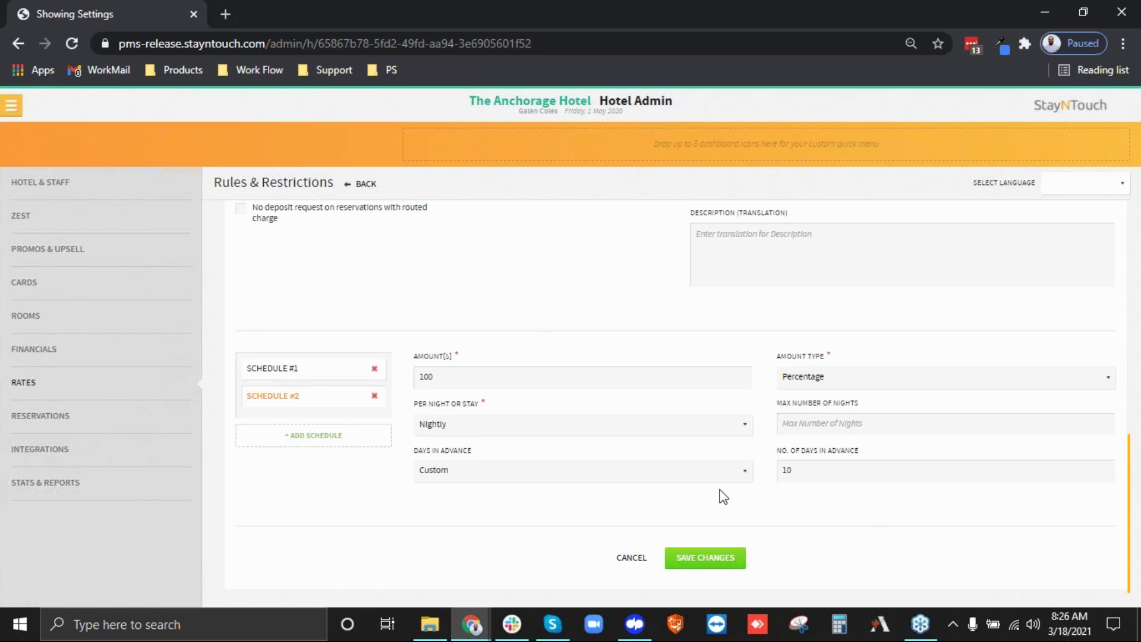
click(327, 436)
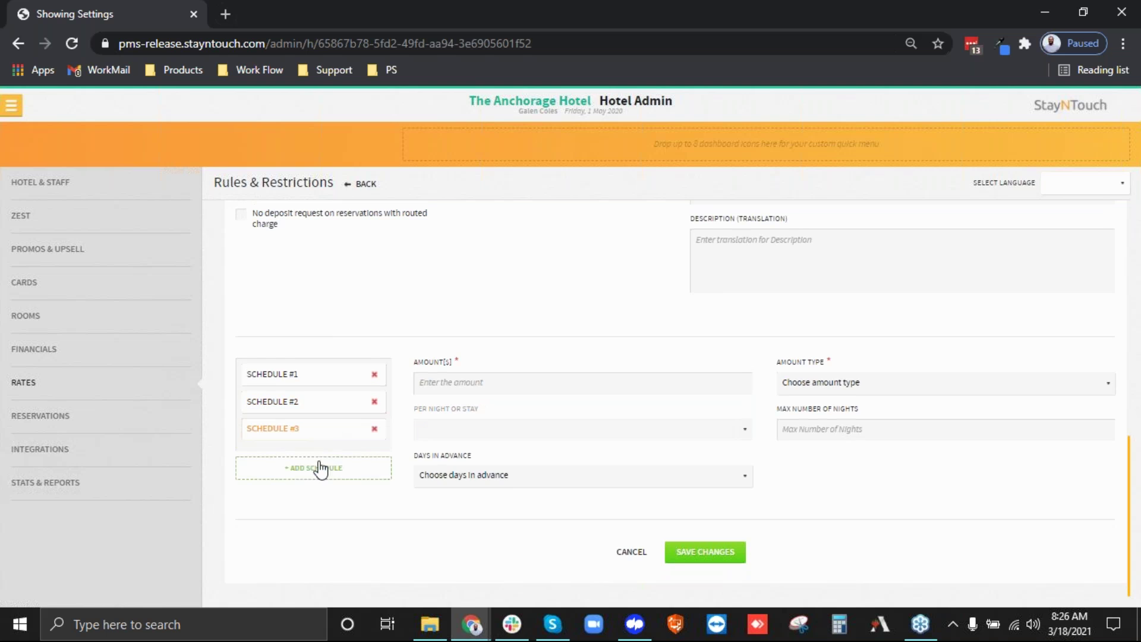
click(321, 468)
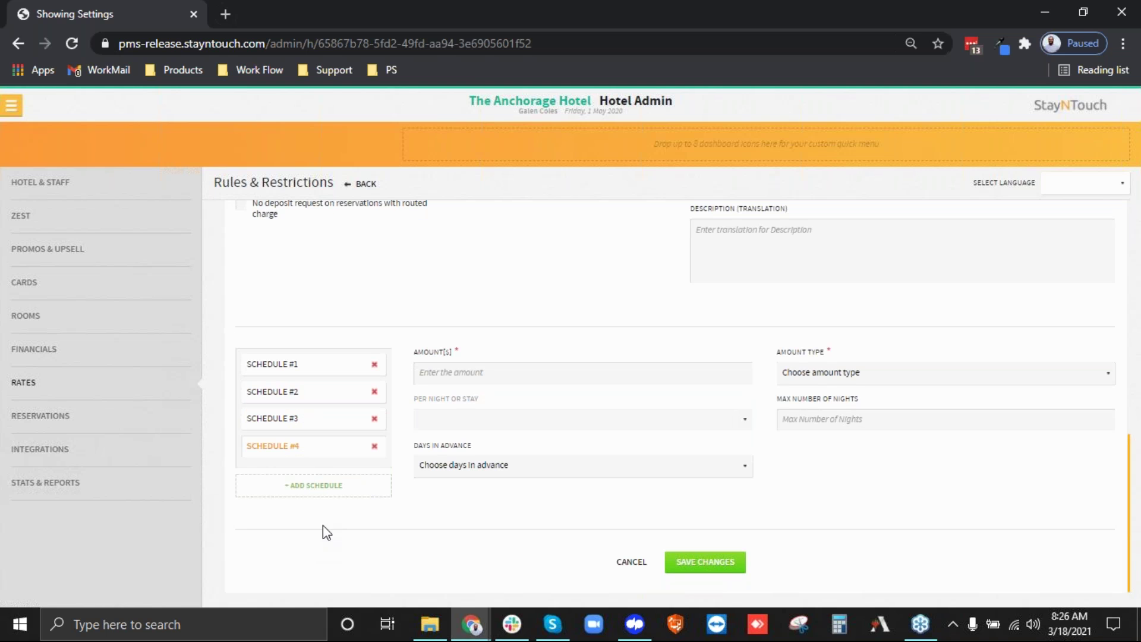
click(374, 446)
click(375, 429)
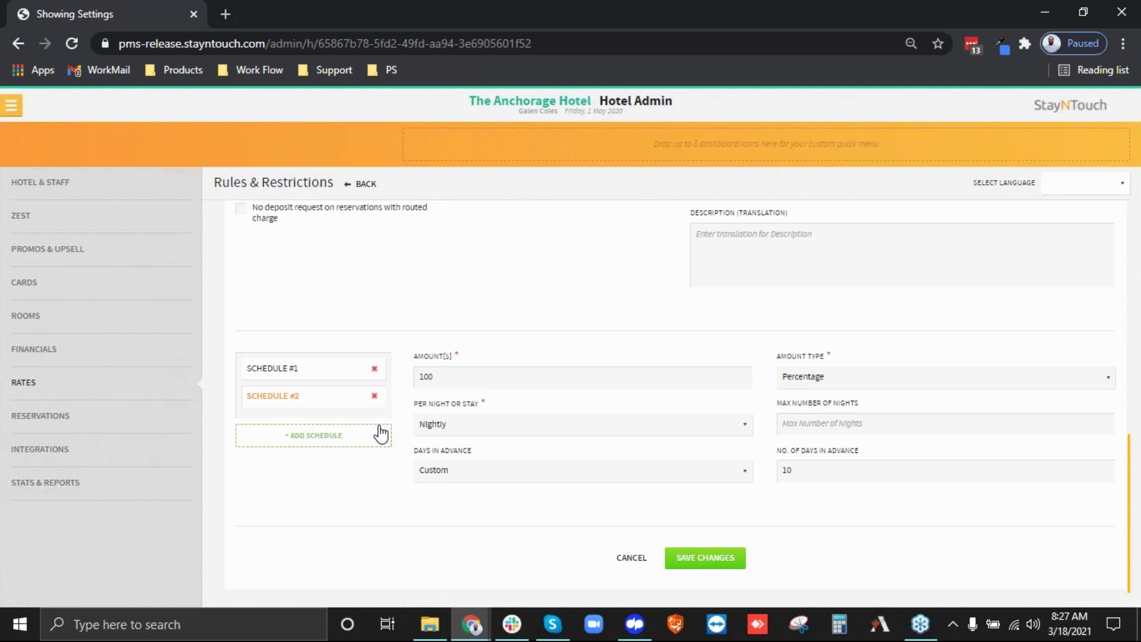
click(686, 570)
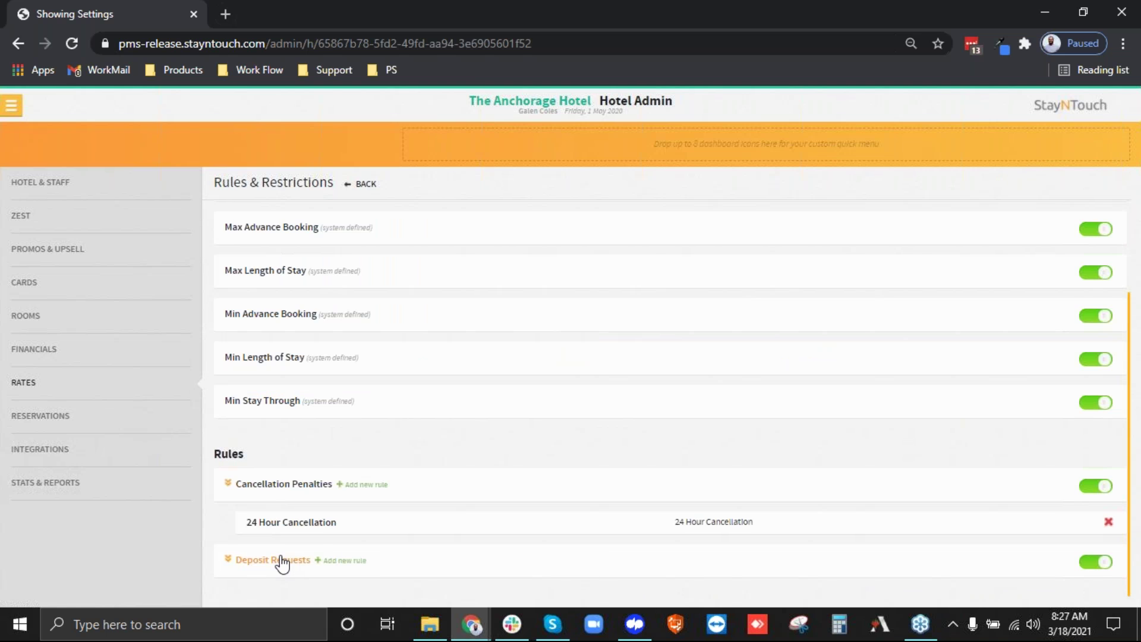
Confirm Non-Refundable under Deposit Requests, then open the Add-ons list from Rates.
click(278, 560)
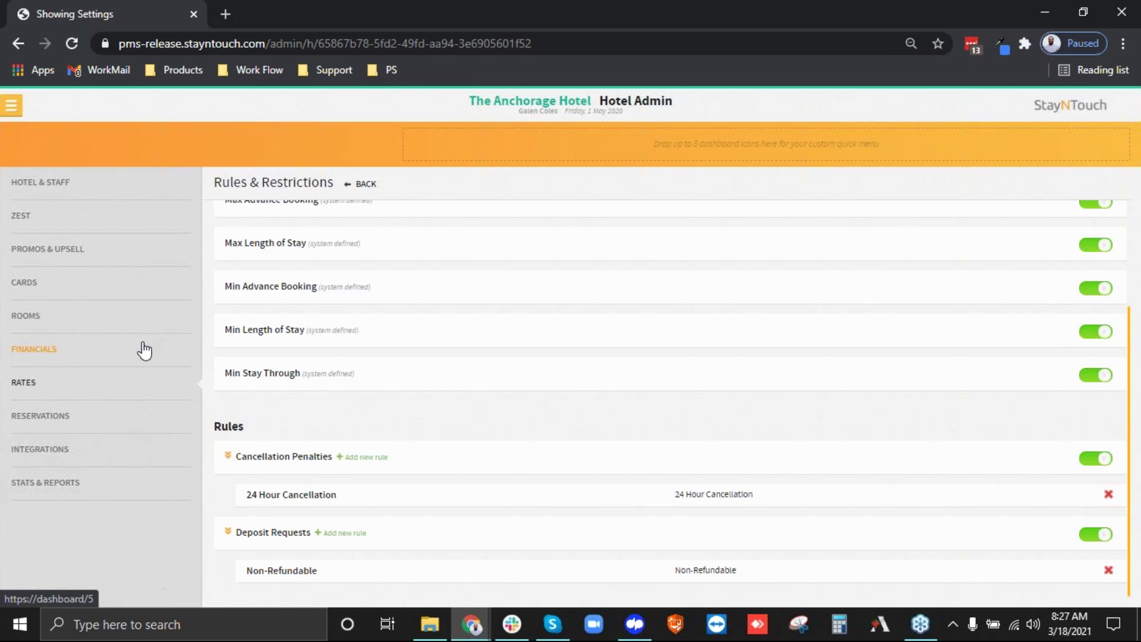
click(25, 384)
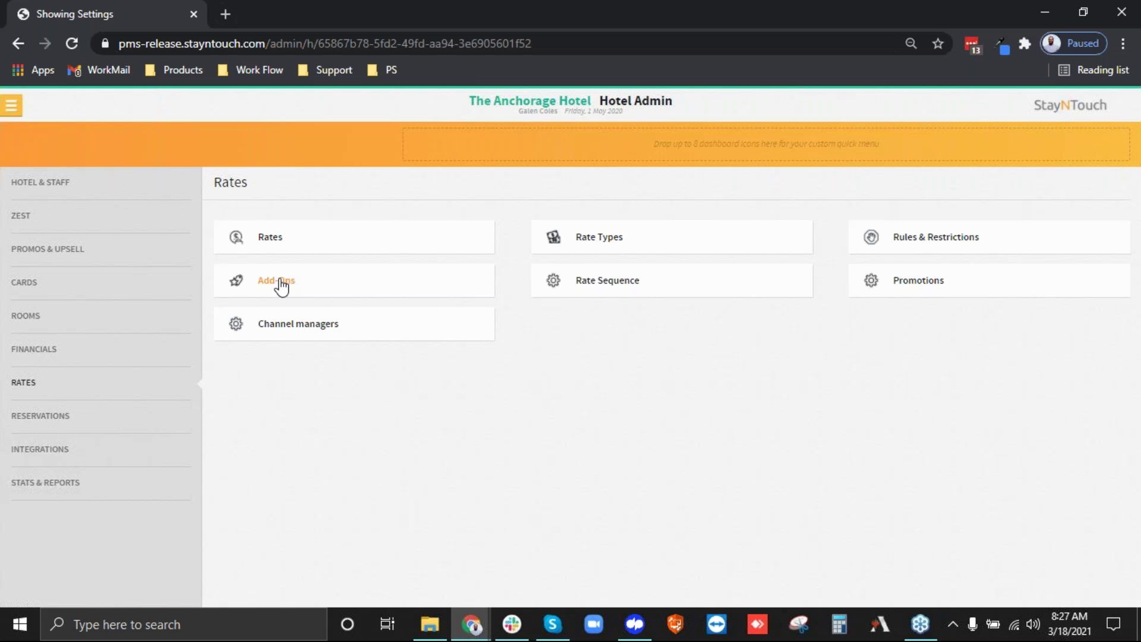
click(281, 284)
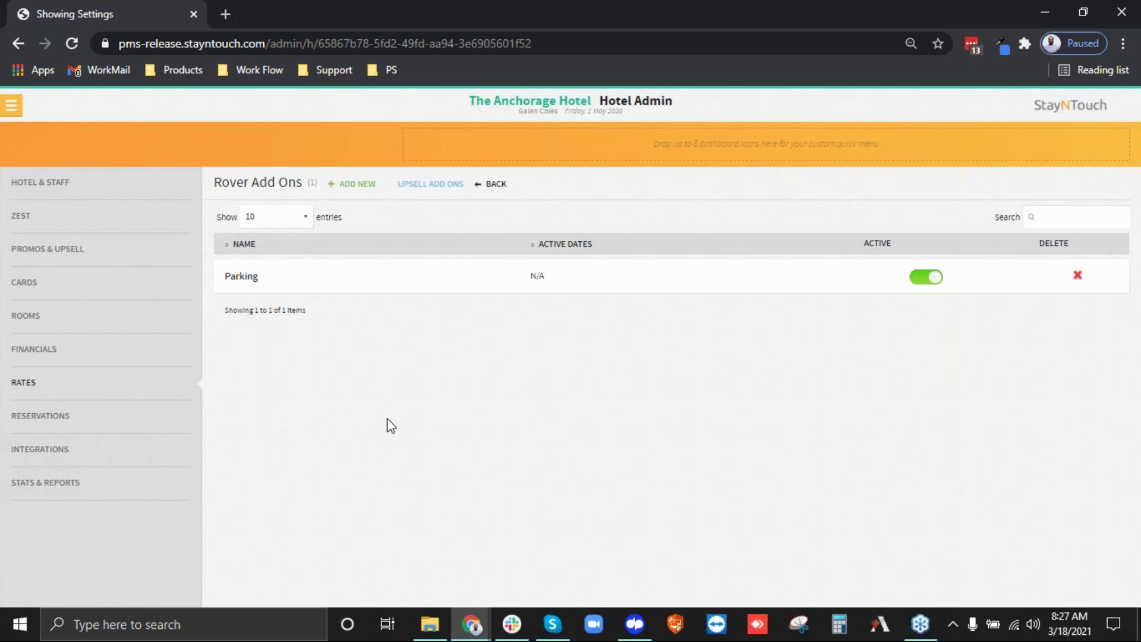
Create a new add-on named Champagne, copying Champagne into its description.
click(364, 189)
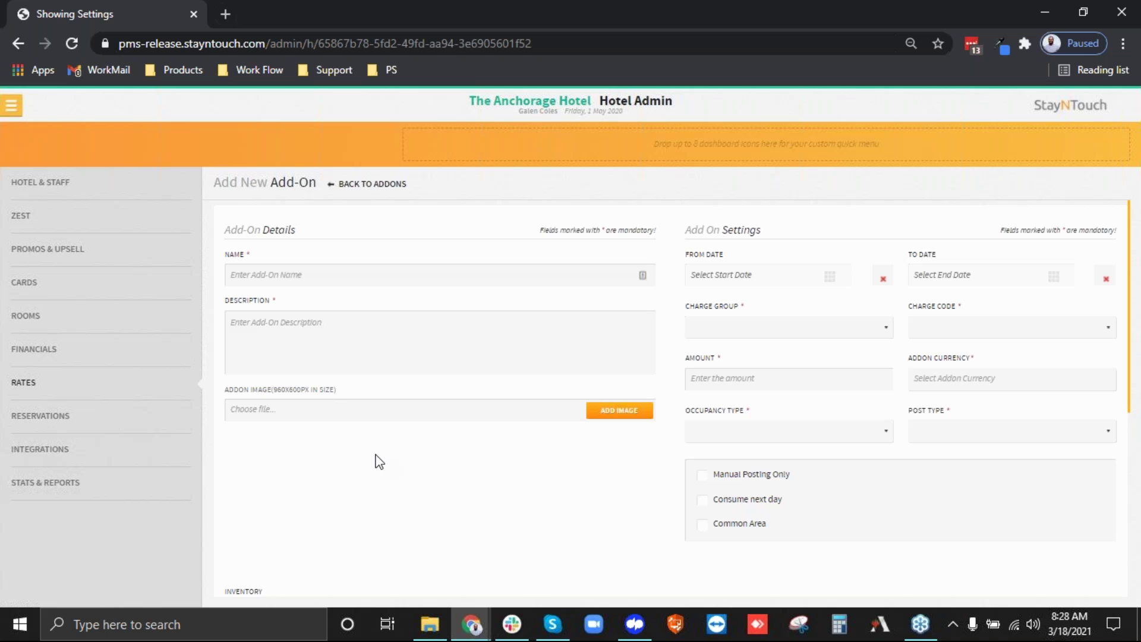
click(316, 281)
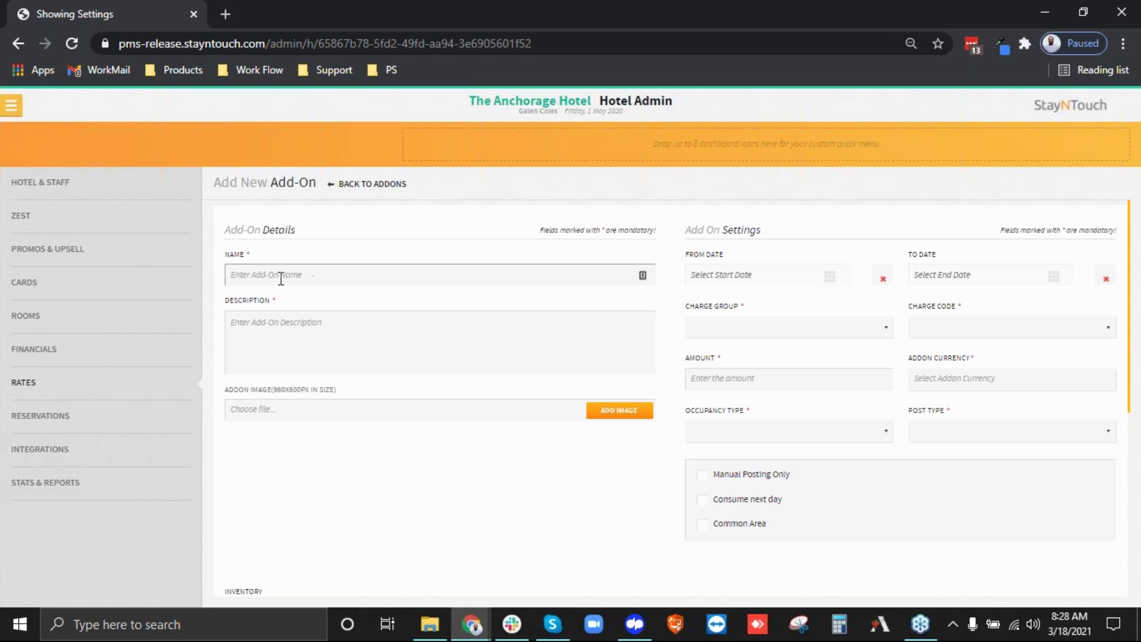
text(Champagne)
double_click(268, 280)
key(ctrl+c)
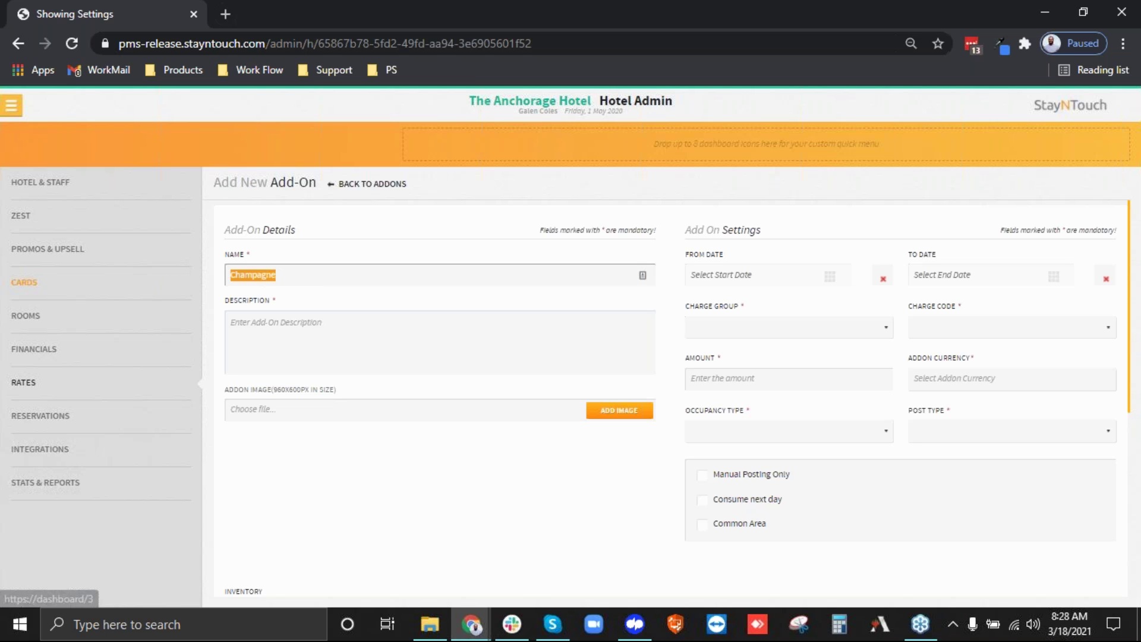
click(297, 352)
key(ctrl+v)
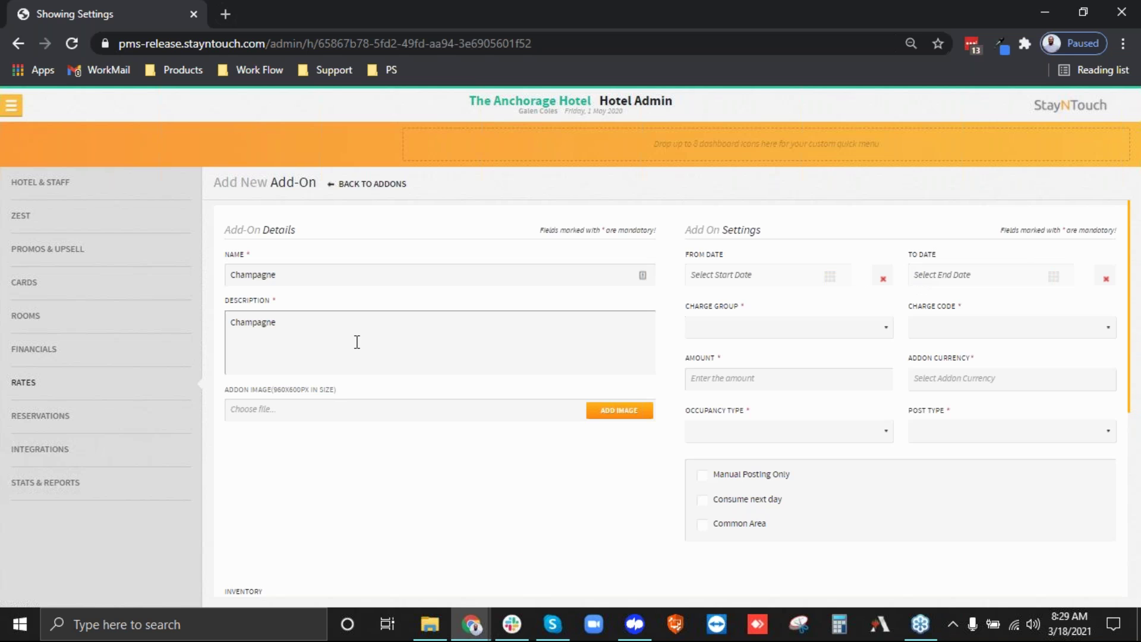
Set the Champagne add-on to run from 02-07-2021 to 02-15-2021.
click(802, 274)
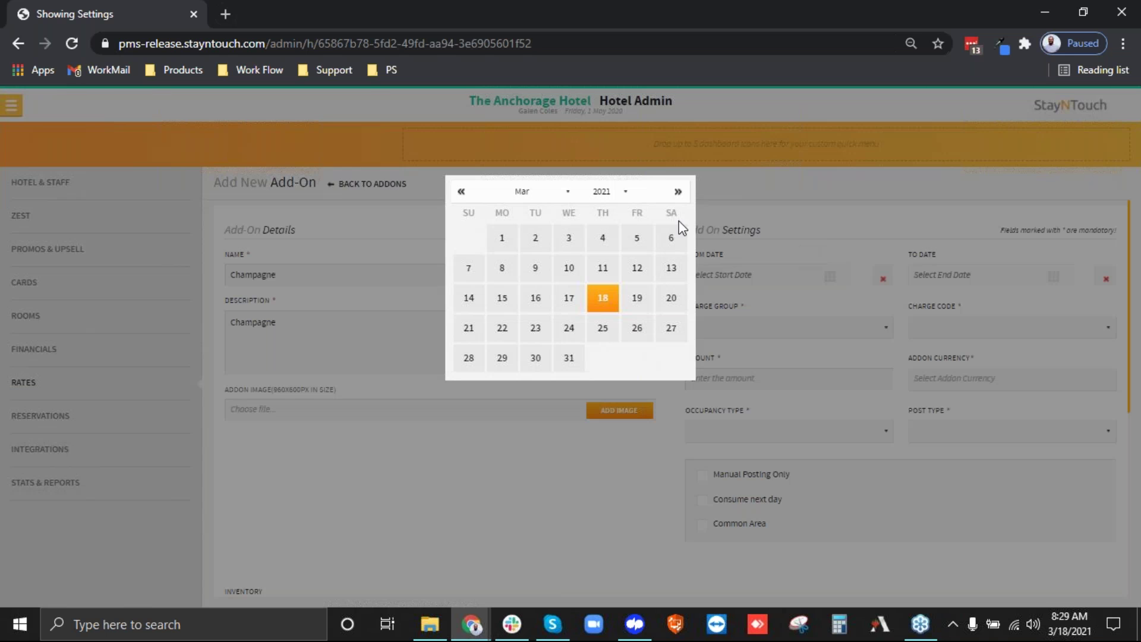
click(542, 191)
click(523, 225)
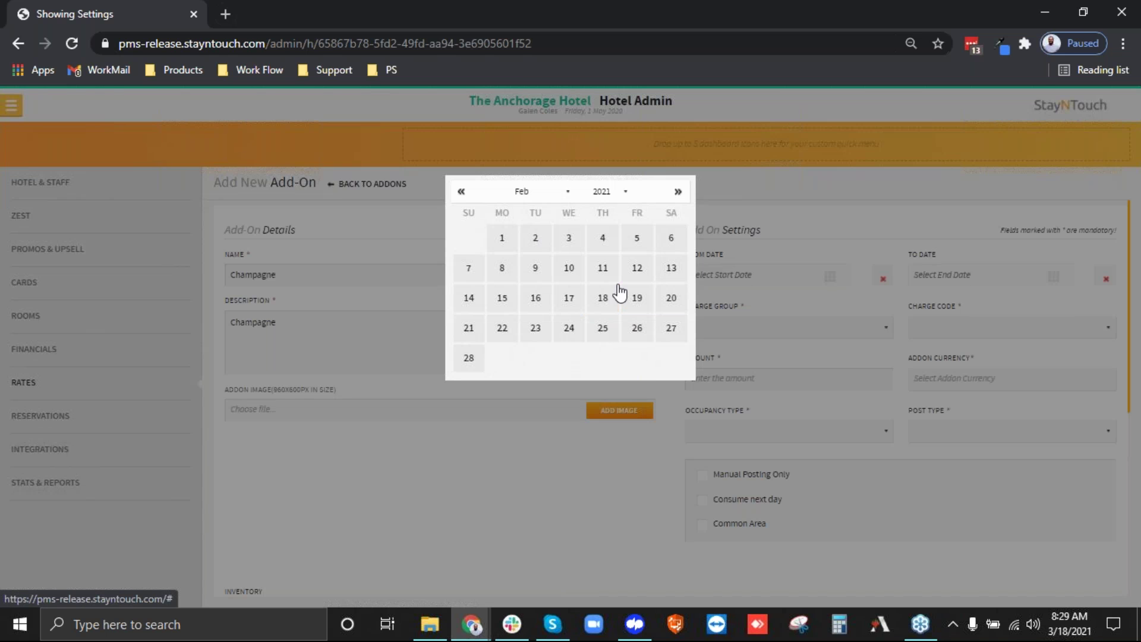
click(460, 277)
click(957, 275)
click(506, 301)
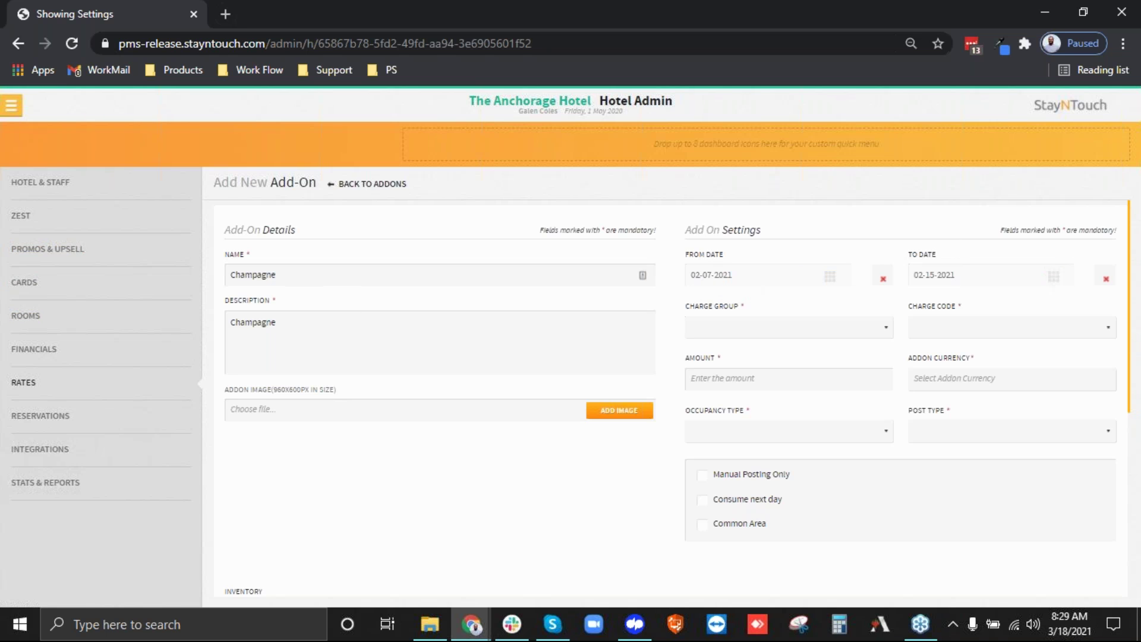
Charge the add-on under the Room Charges group with charge code 1001 - Room Charge.
click(715, 330)
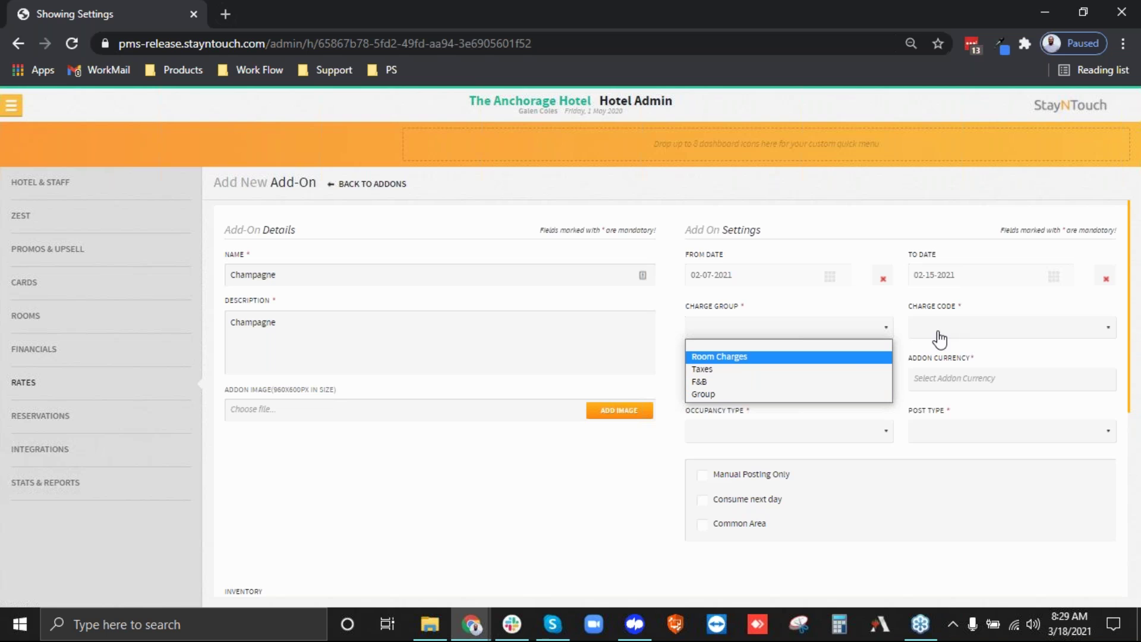
key(Down)
key(Down)
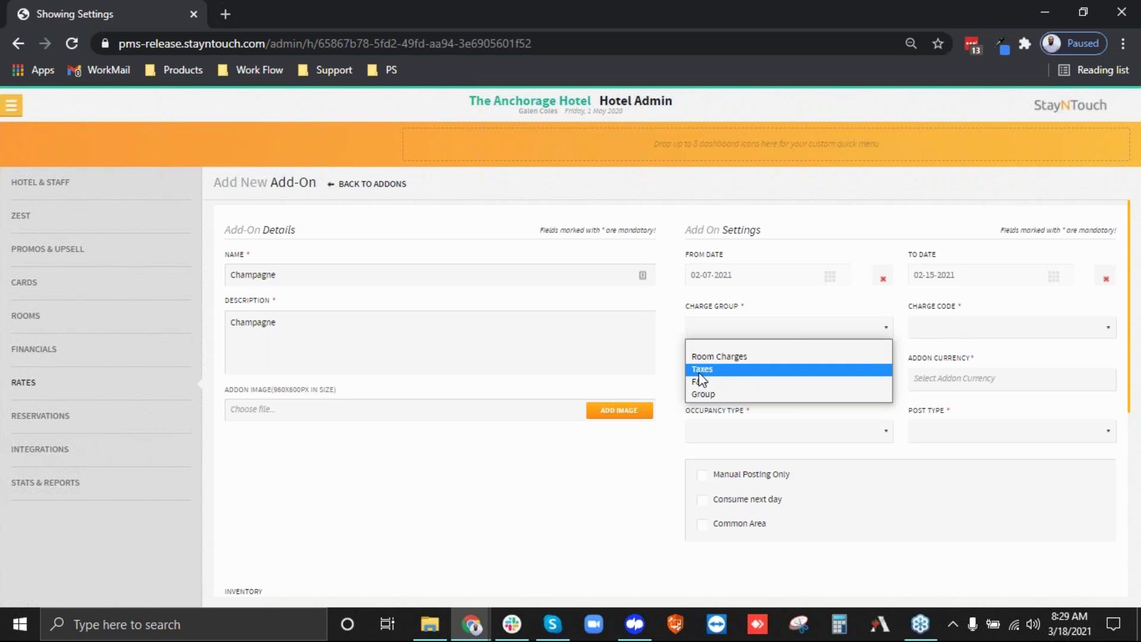
click(705, 383)
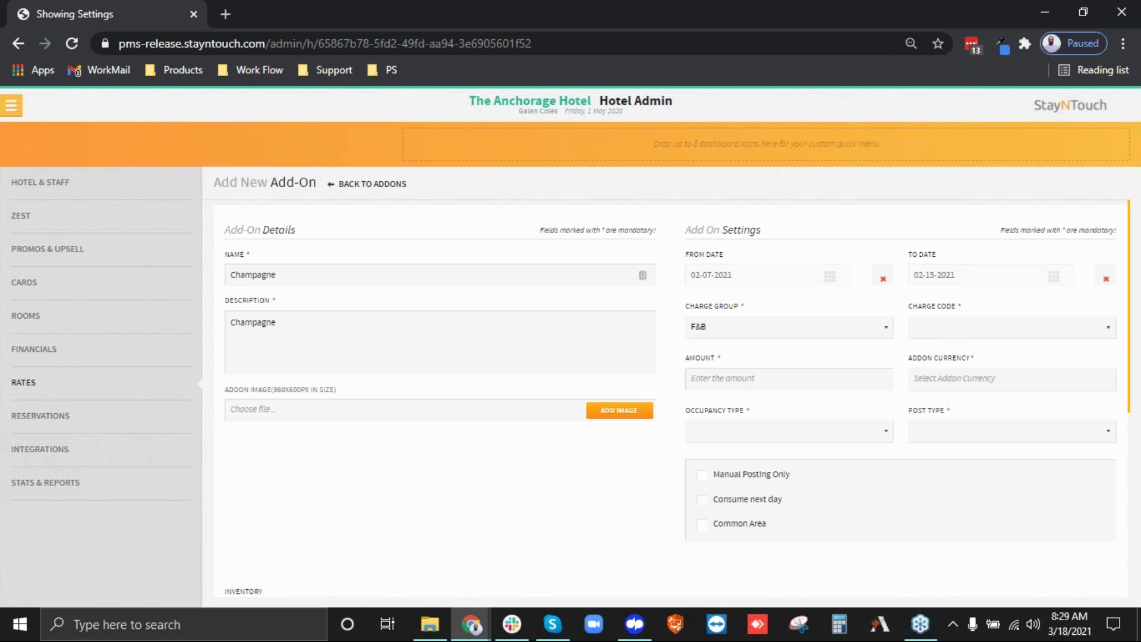
click(931, 330)
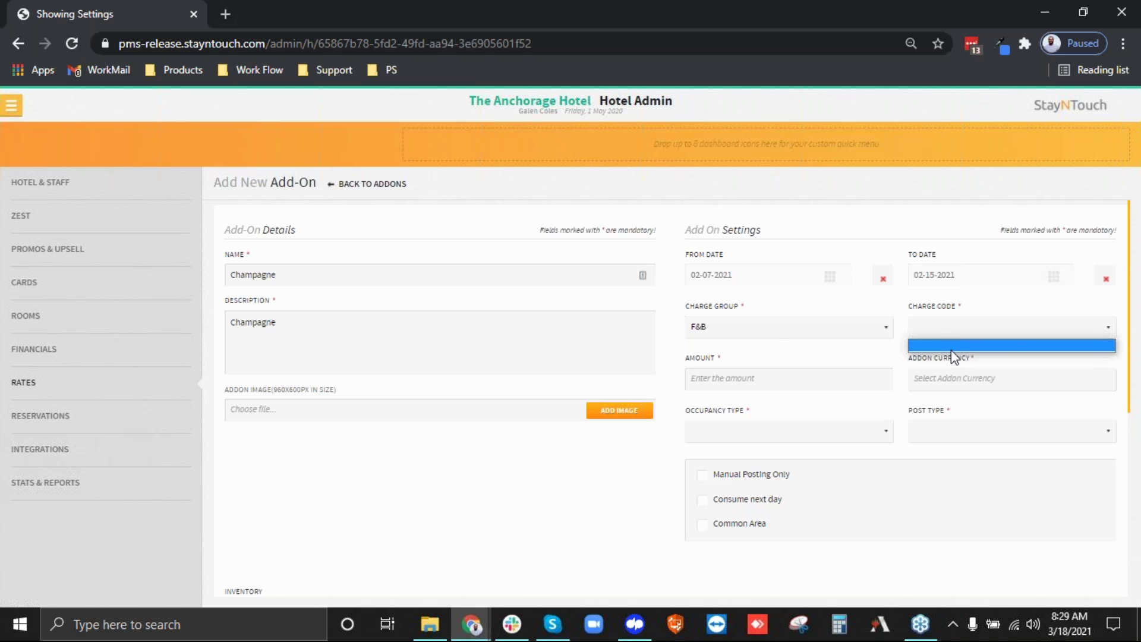
click(781, 330)
click(731, 344)
click(922, 331)
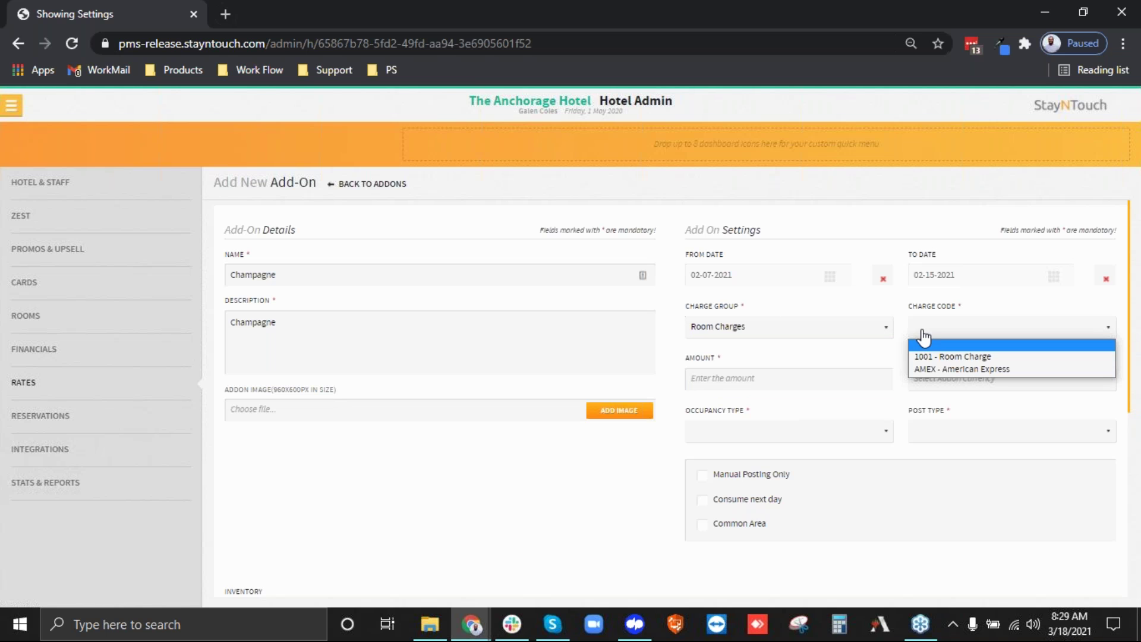
click(931, 354)
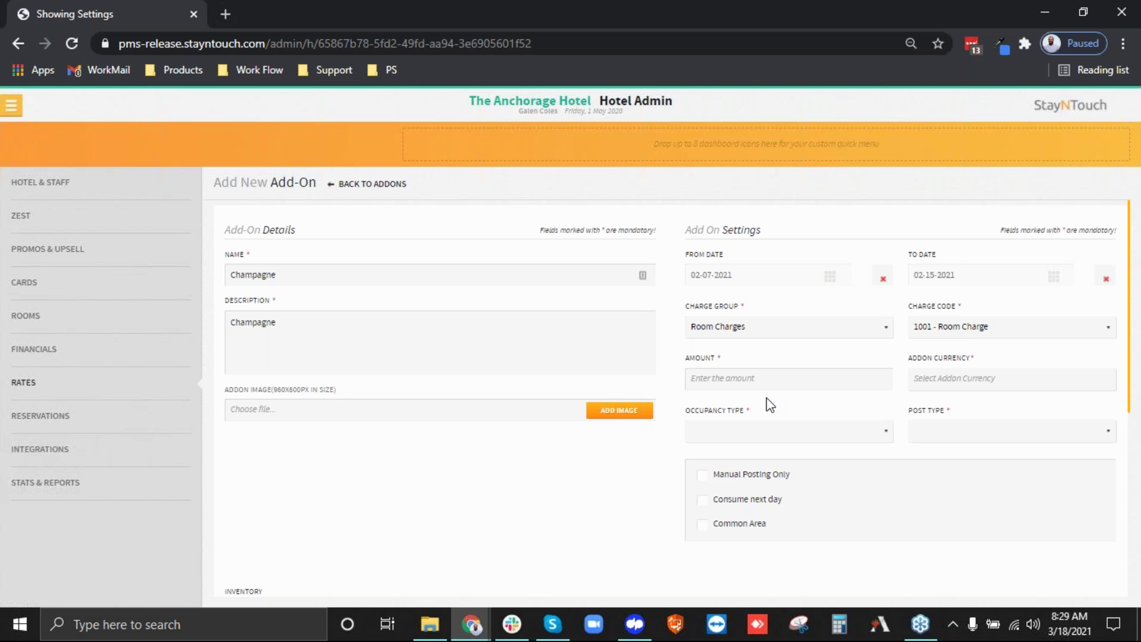
click(738, 384)
Enter an amount of 30 in USD - $, with Flat occupancy and First Night posting.
text(30)
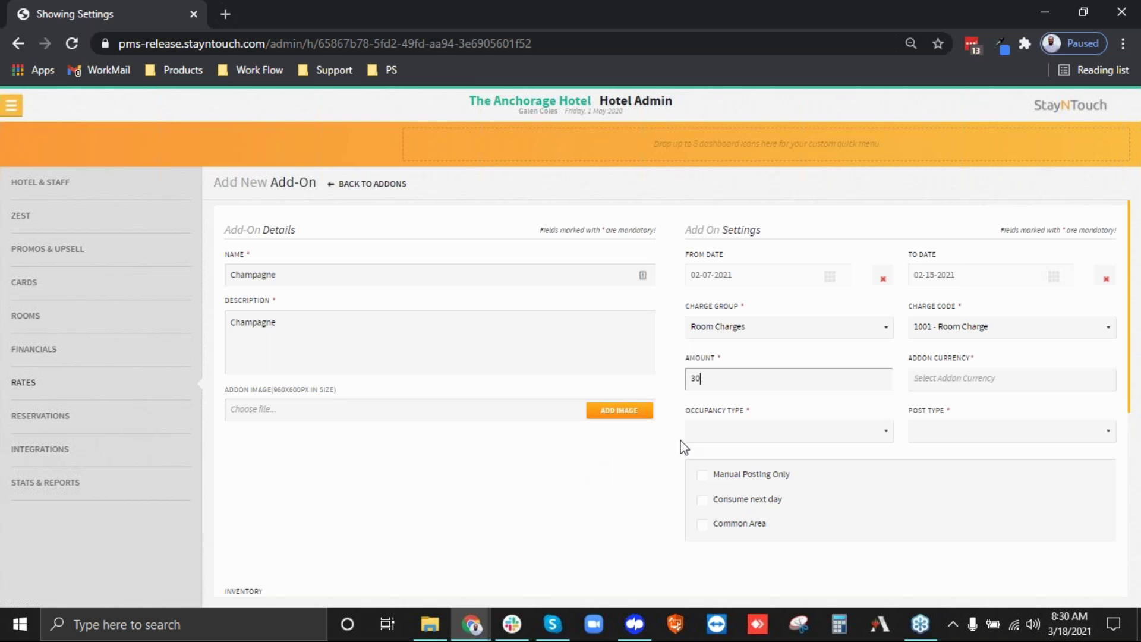
click(947, 383)
click(932, 409)
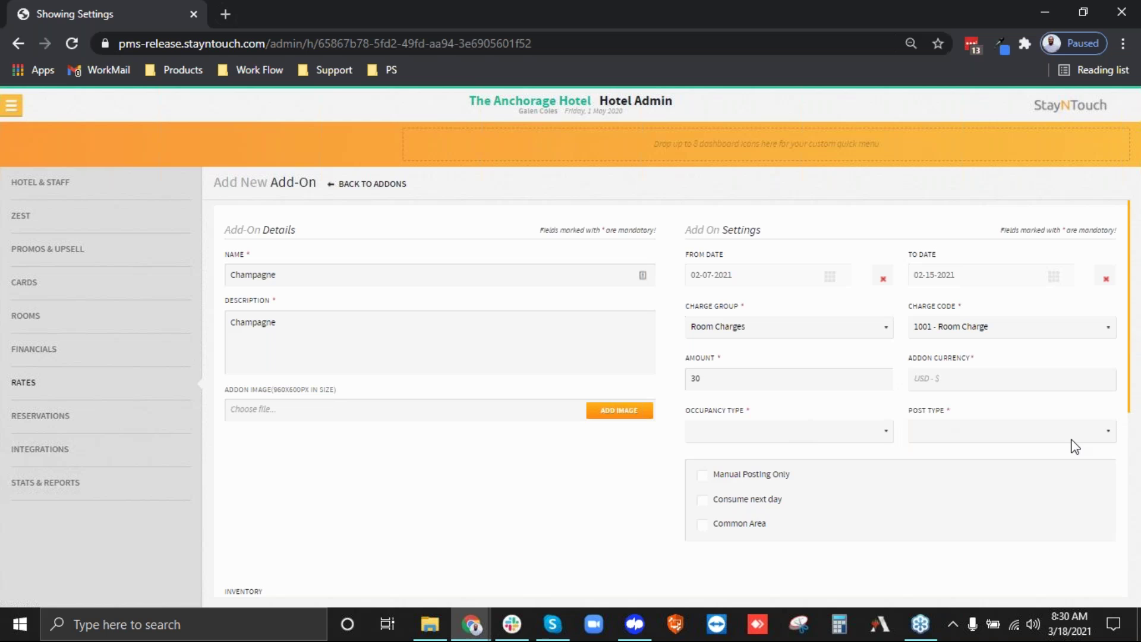
click(711, 437)
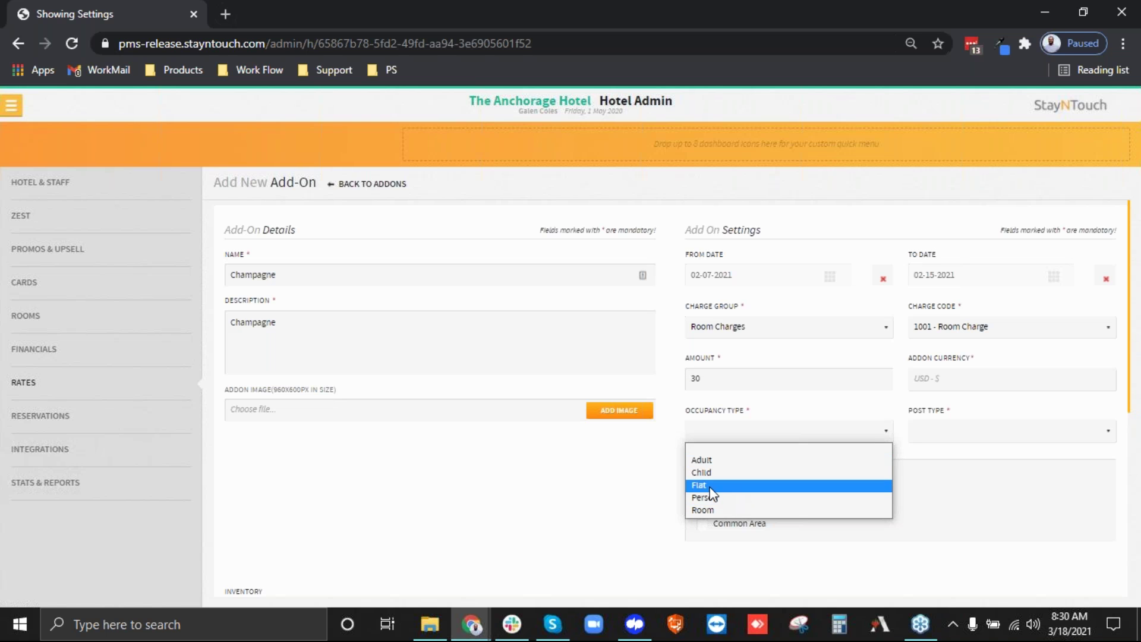
click(711, 494)
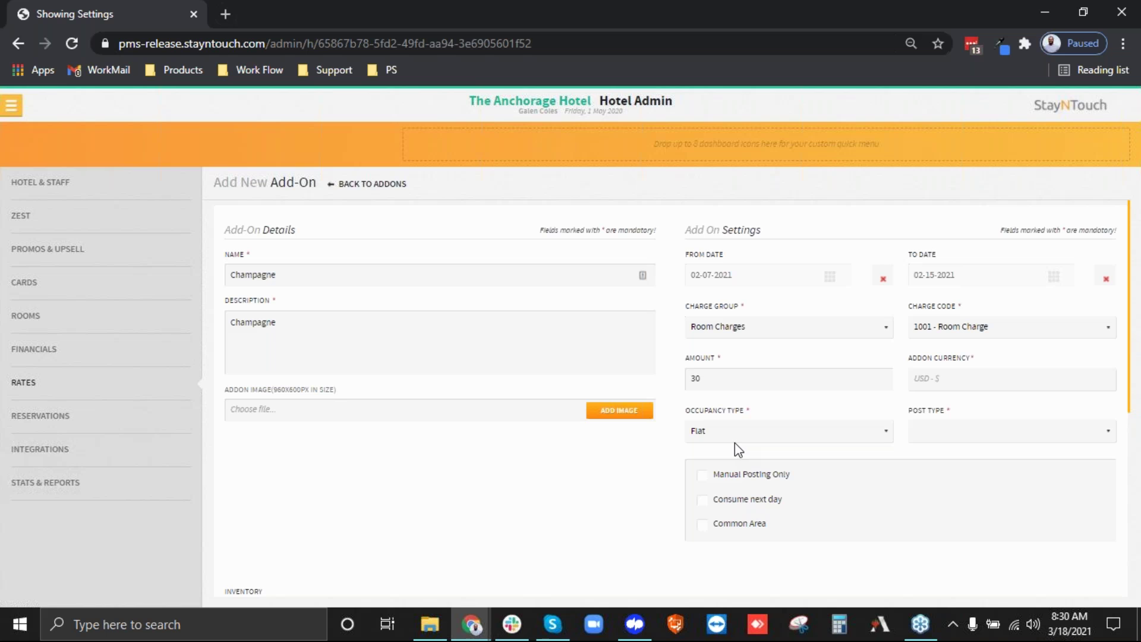
click(1019, 440)
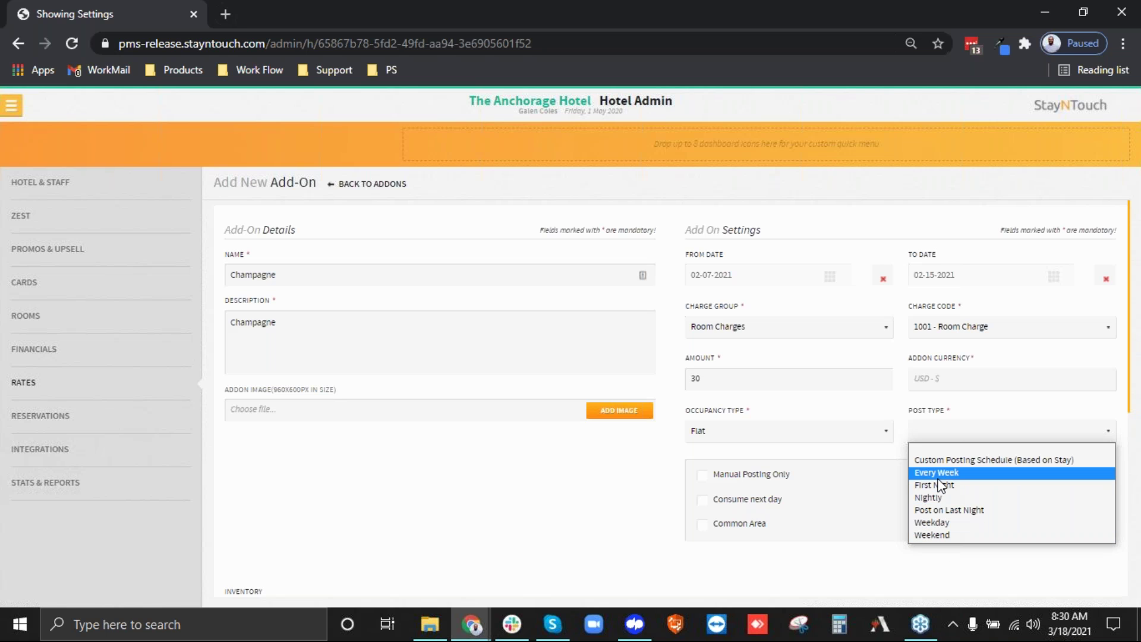
click(939, 486)
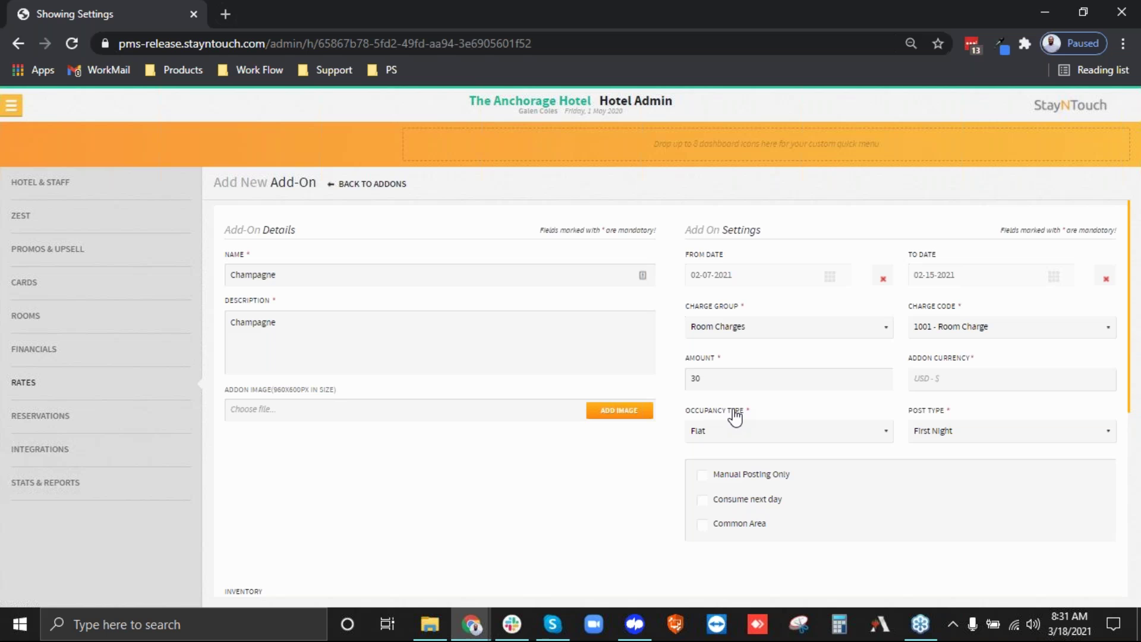
Turn on Consume next day, leaving Manual Posting Only off.
scroll(743, 419, down, 2)
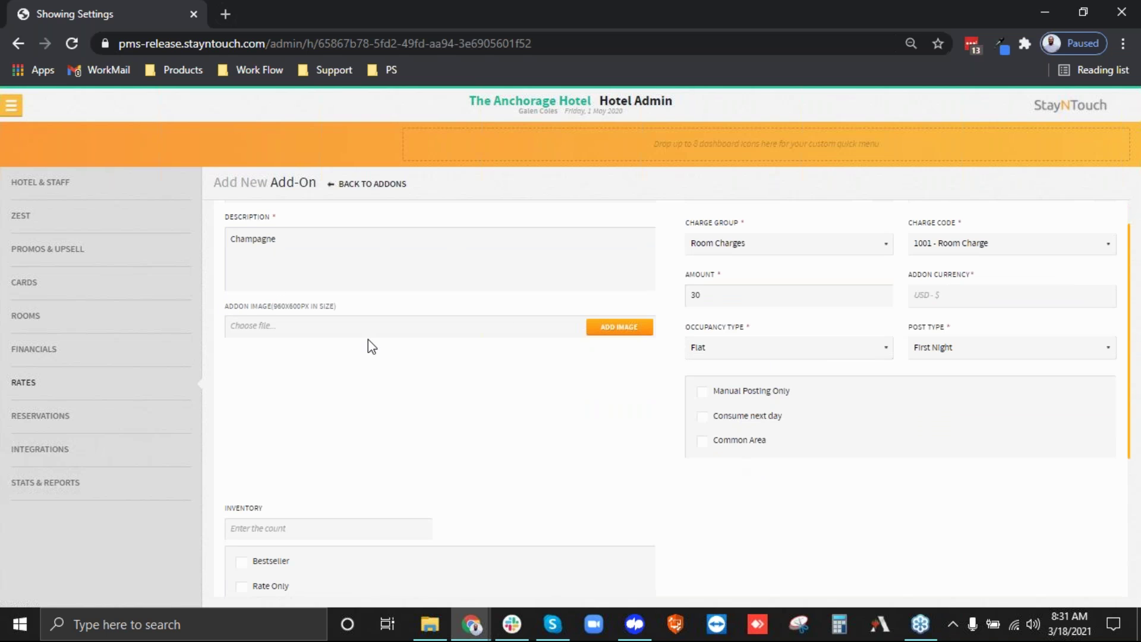
click(729, 393)
click(737, 418)
click(717, 394)
Set the add-on inventory to 5.
scroll(438, 409, down, 3)
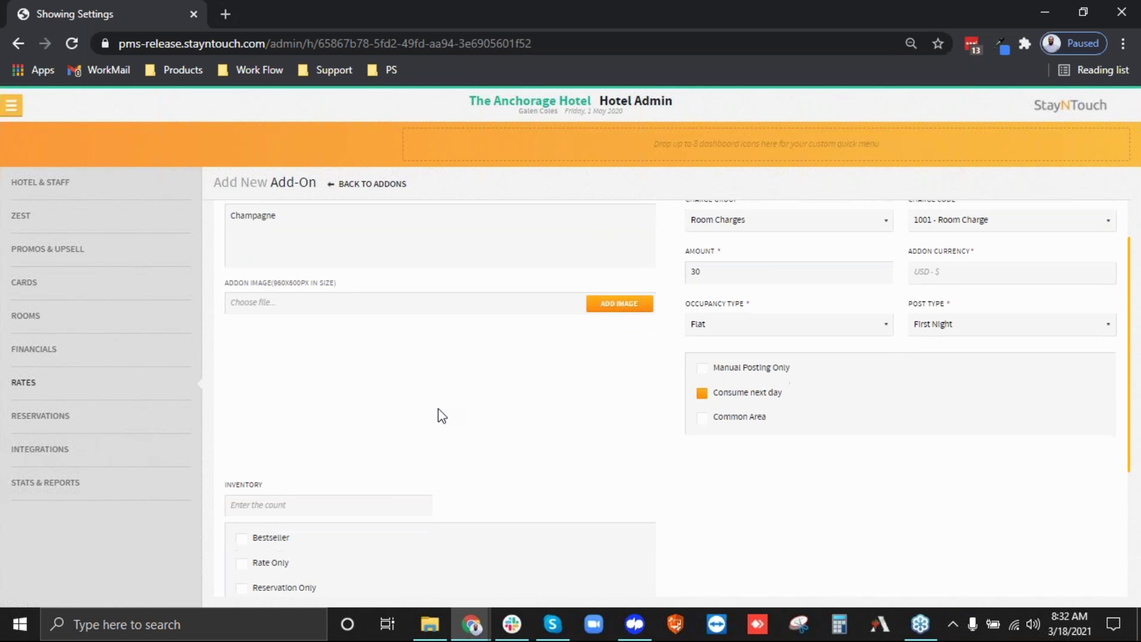
click(249, 369)
scroll(418, 566, up, 5)
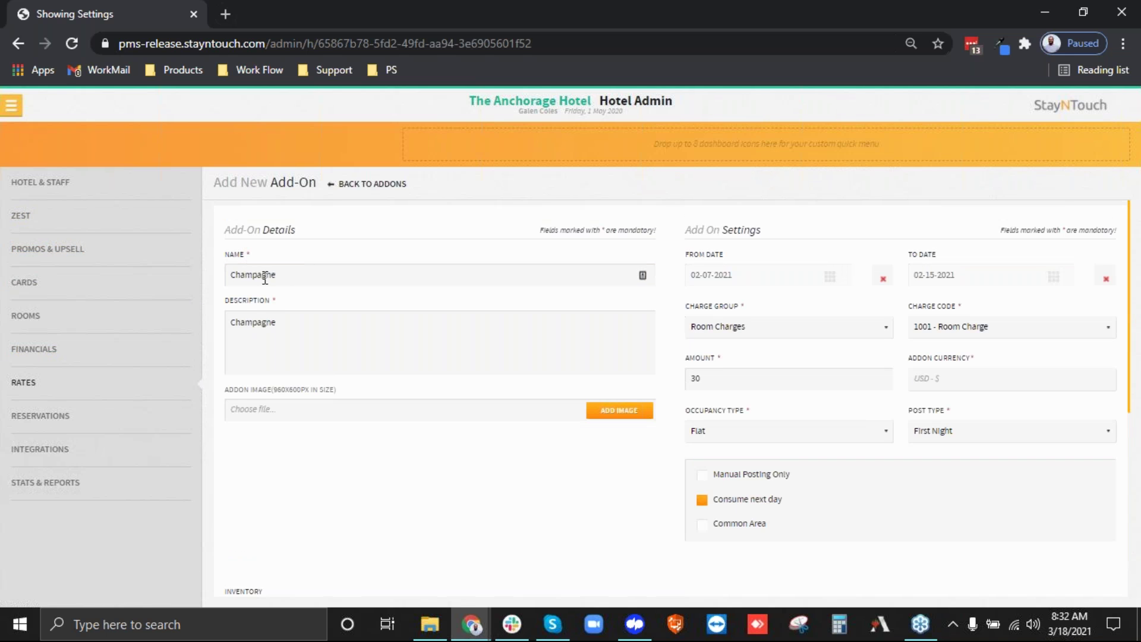
scroll(451, 472, down, 5)
text(5)
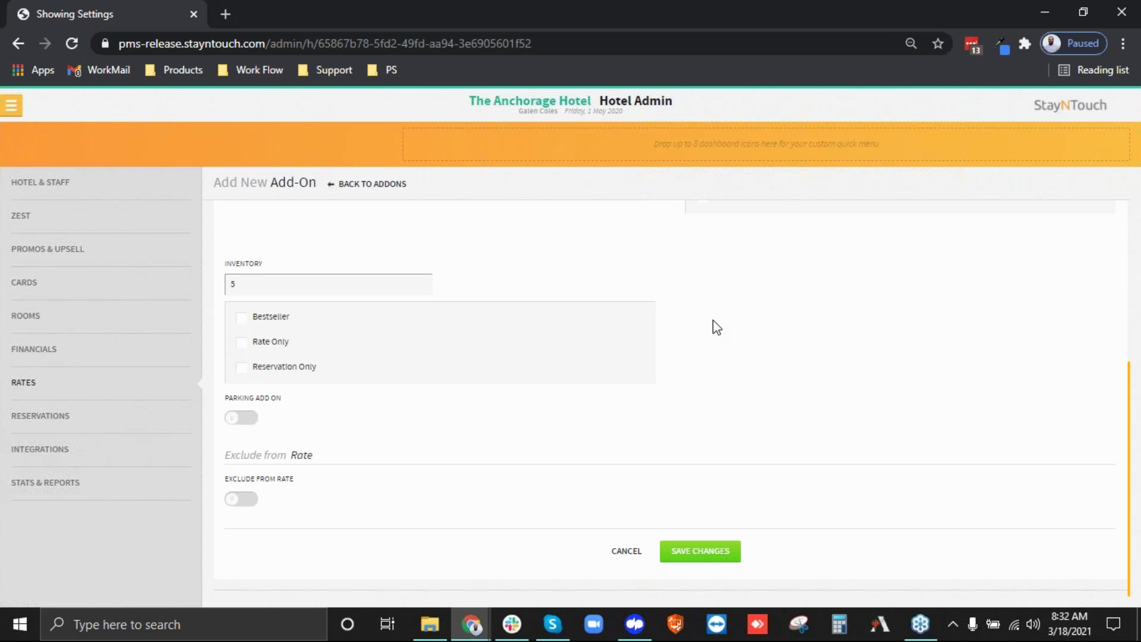
scroll(715, 324, up, 3)
scroll(717, 326, up, 2)
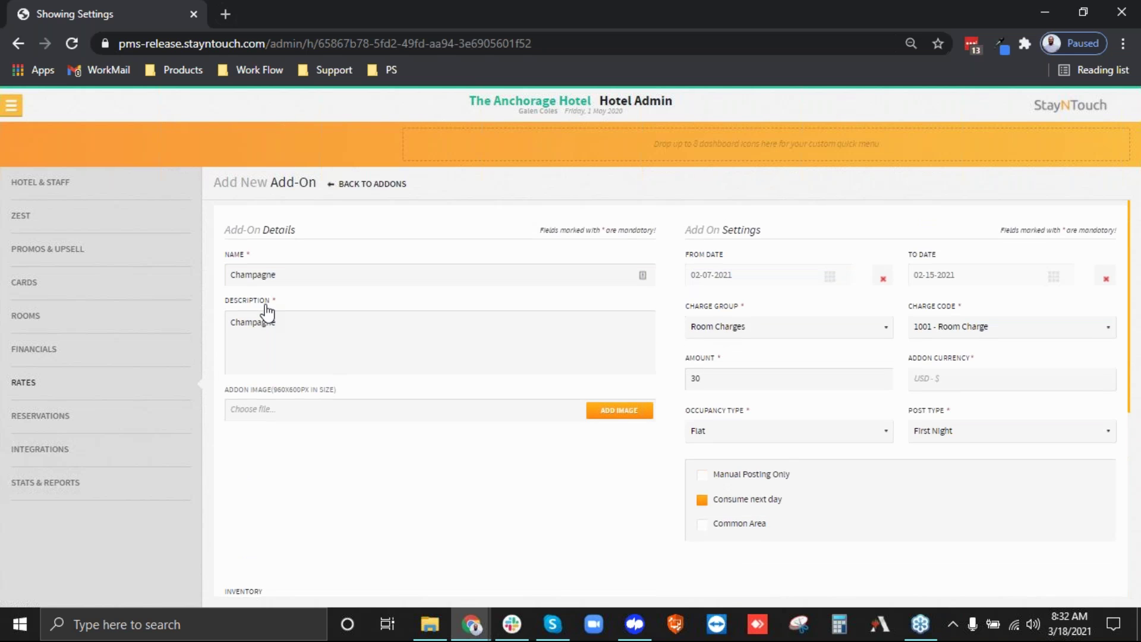
scroll(379, 508, down, 3)
Restrict the add-on to Rate Only, leaving Bestseller unmarked.
click(284, 478)
scroll(606, 318, up, 3)
scroll(420, 491, down, 1)
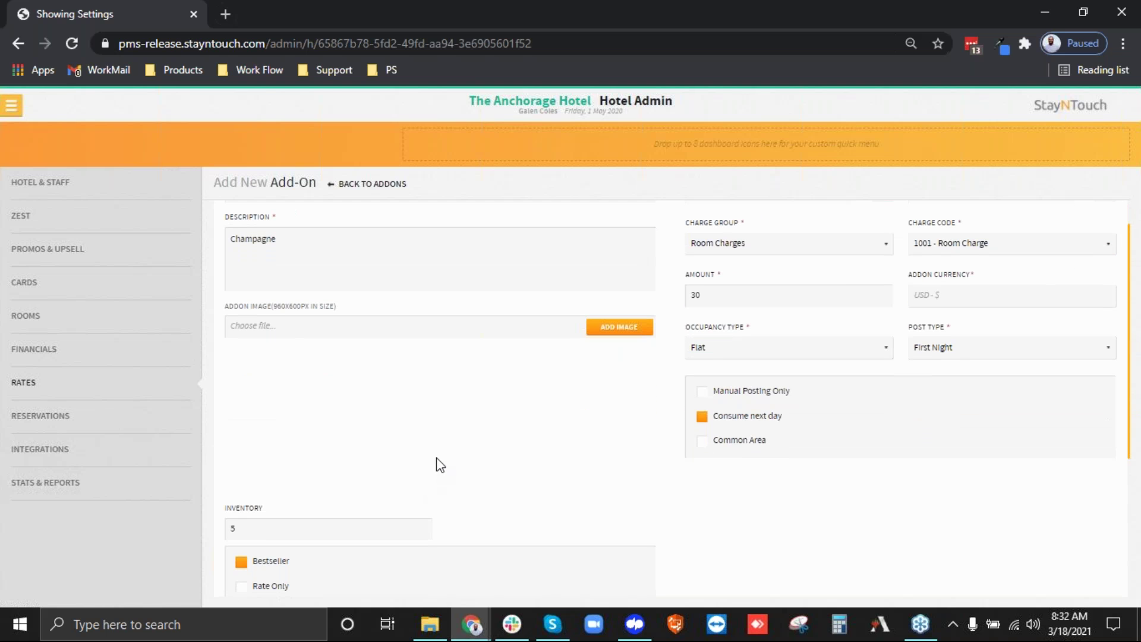
scroll(440, 465, down, 3)
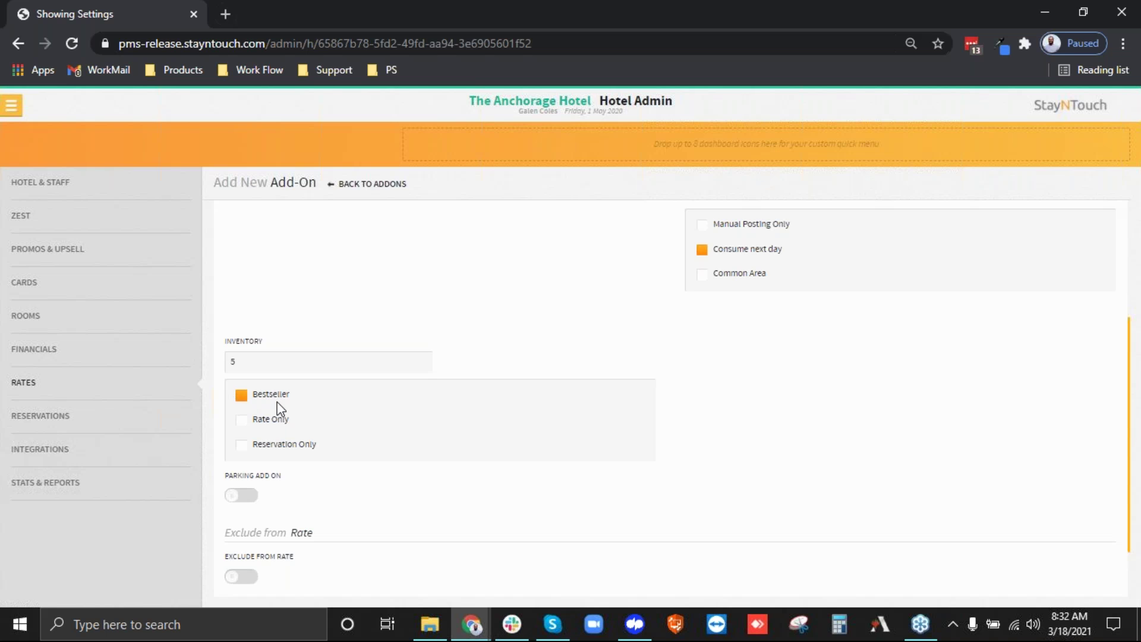
click(262, 399)
scroll(280, 413, up, 4)
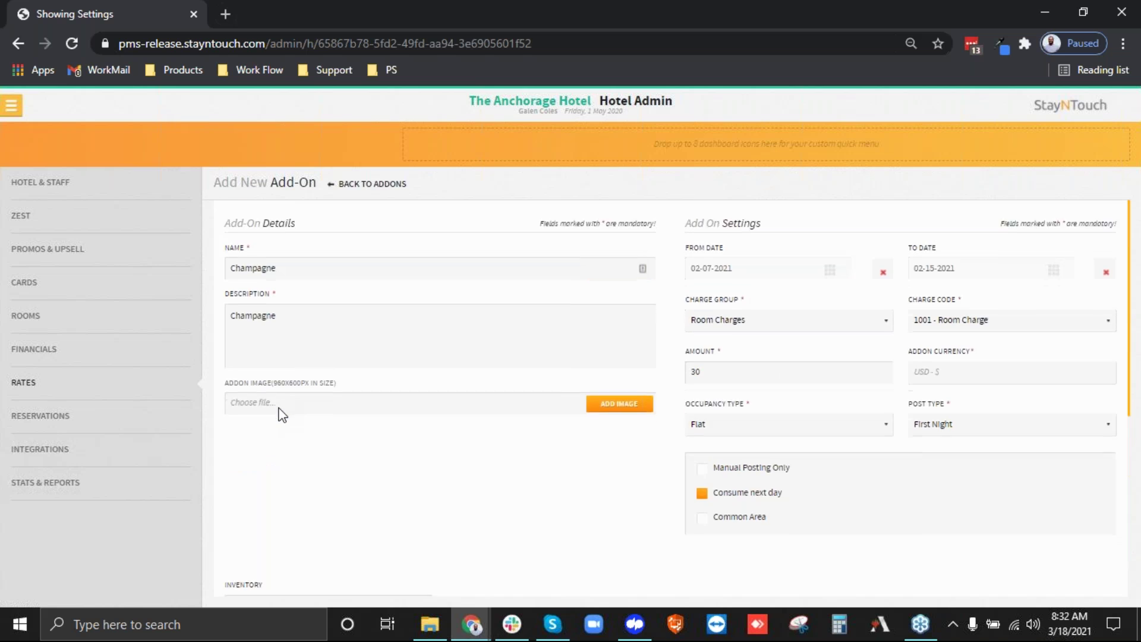
scroll(280, 416, down, 4)
click(271, 423)
scroll(494, 437, up, 4)
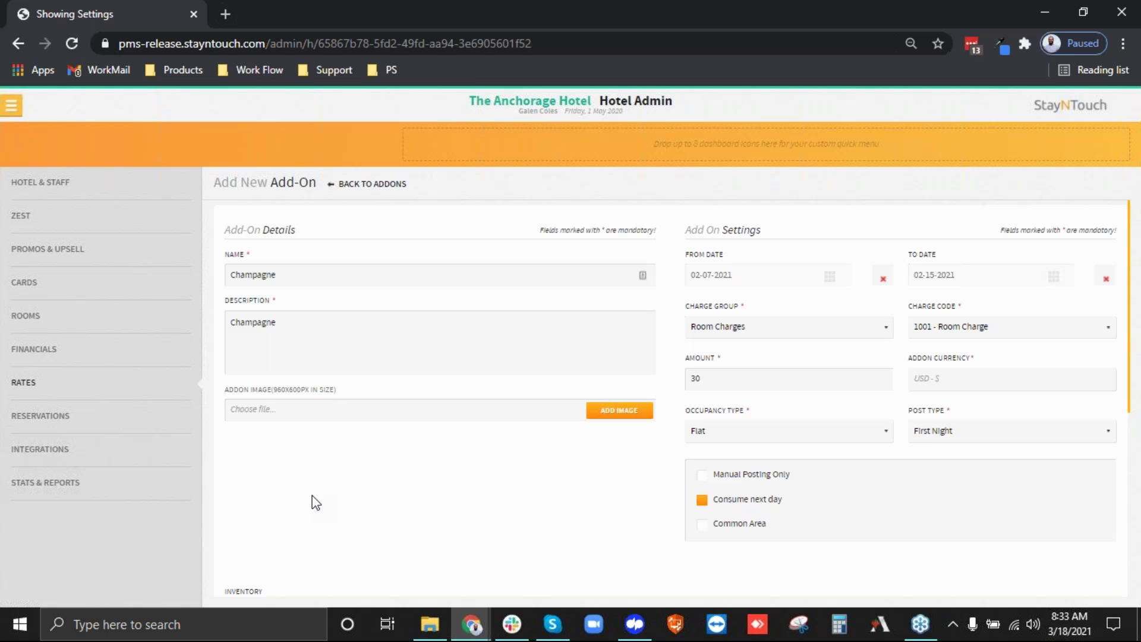
Turn on Excluded from Rates and move Group Flexible Rate into the excluded list.
scroll(316, 503, down, 5)
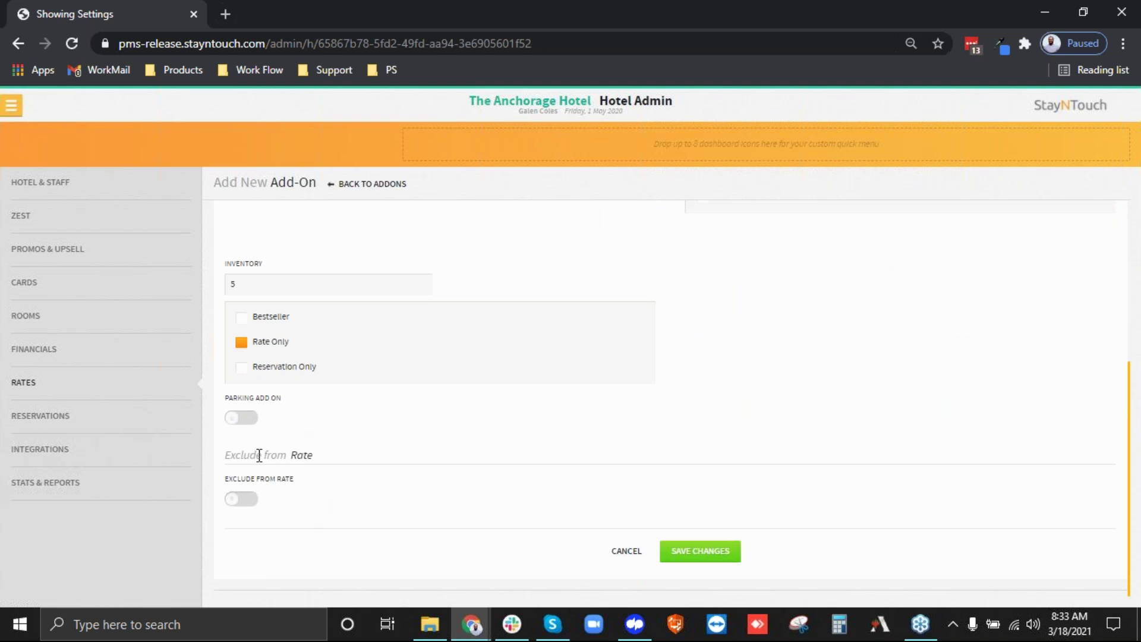
click(241, 499)
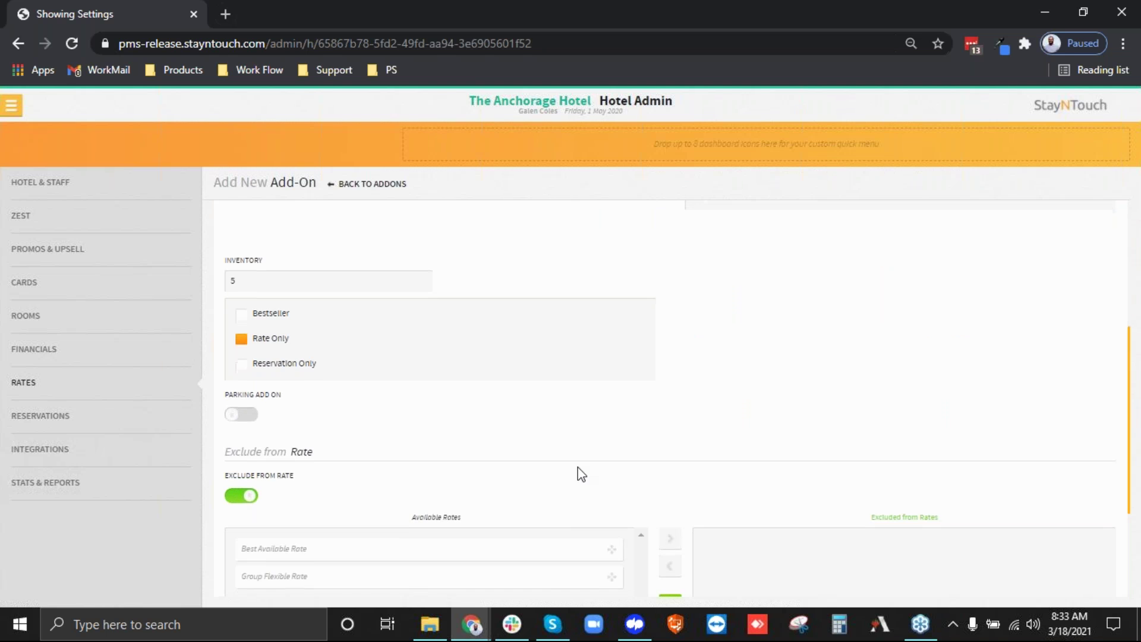
scroll(581, 474, down, 3)
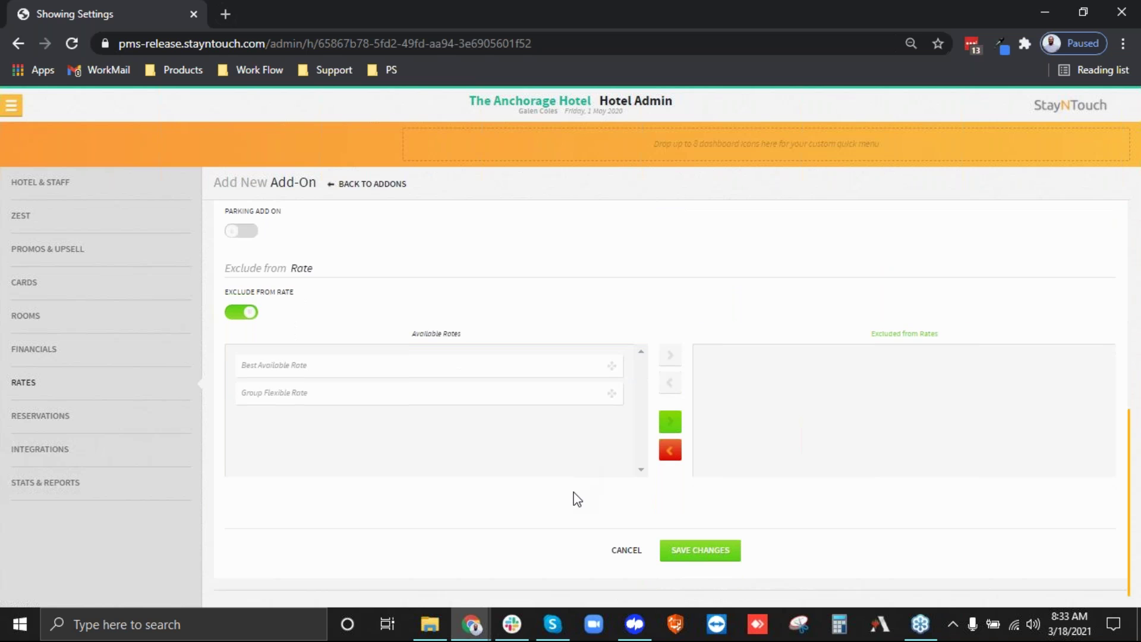
scroll(576, 494, up, 10)
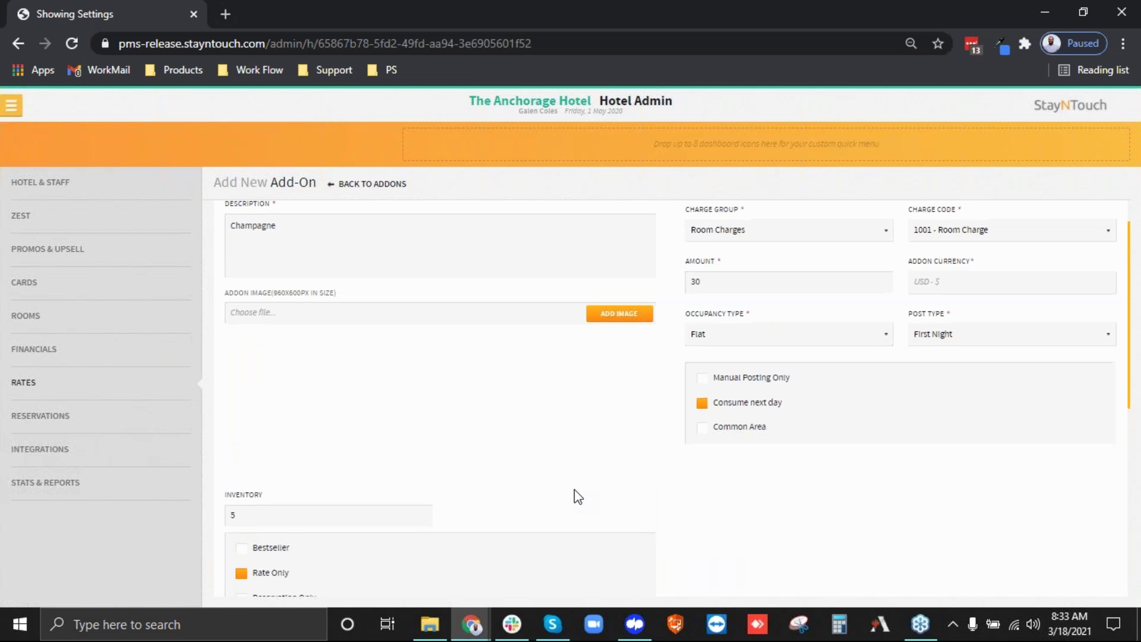
scroll(470, 473, down, 10)
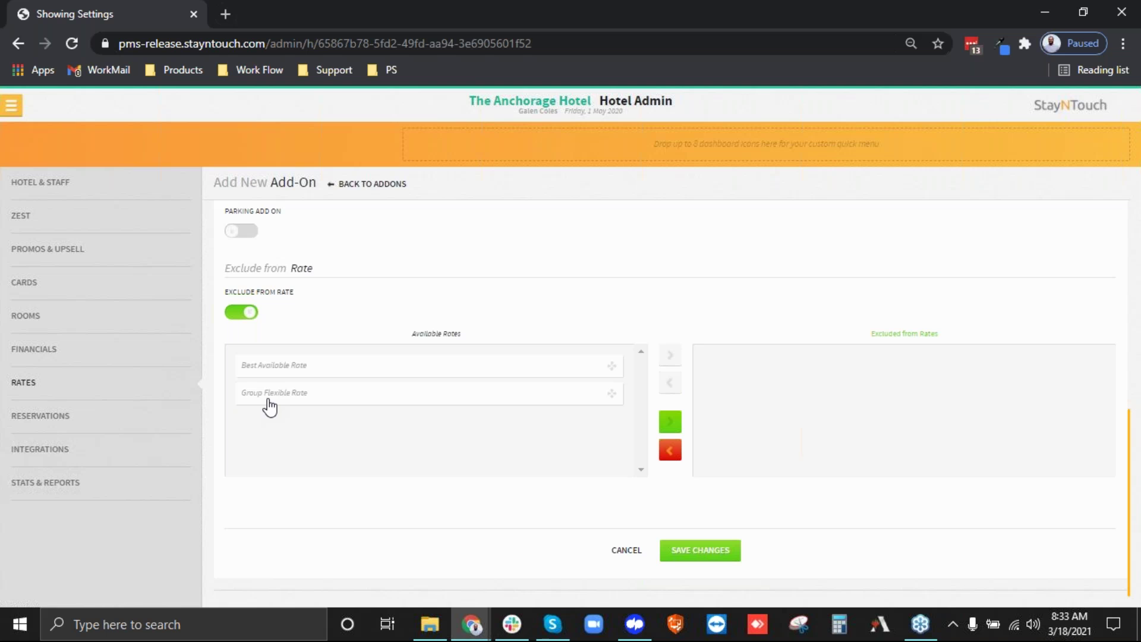
drag(273, 405, 854, 376)
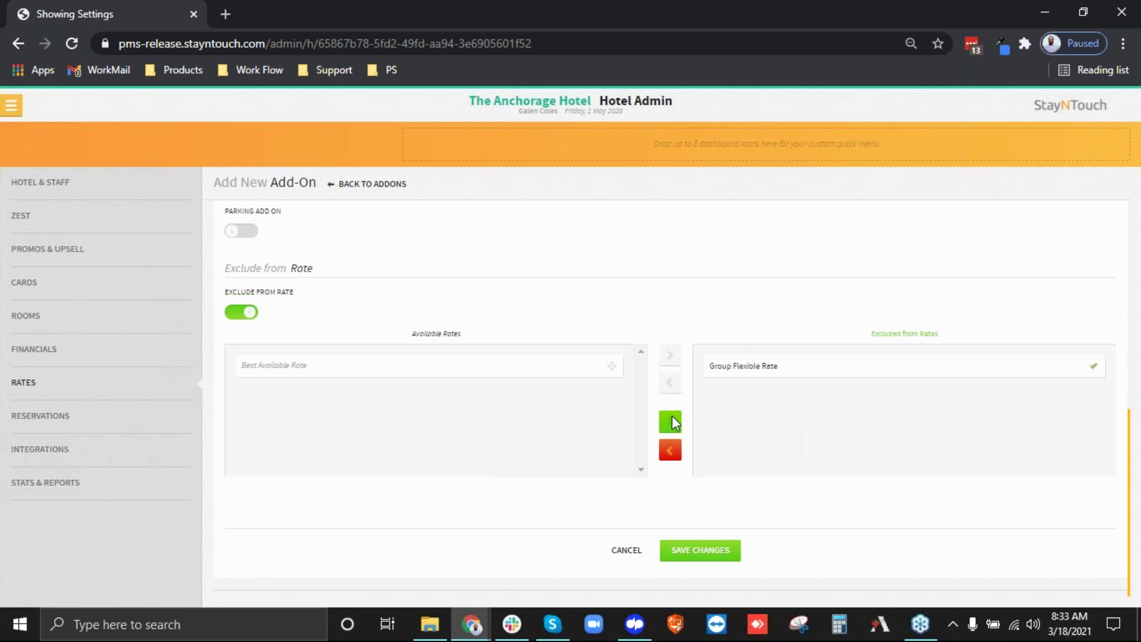
Cancel the Add New Add-On form without saving.
scroll(498, 434, up, 5)
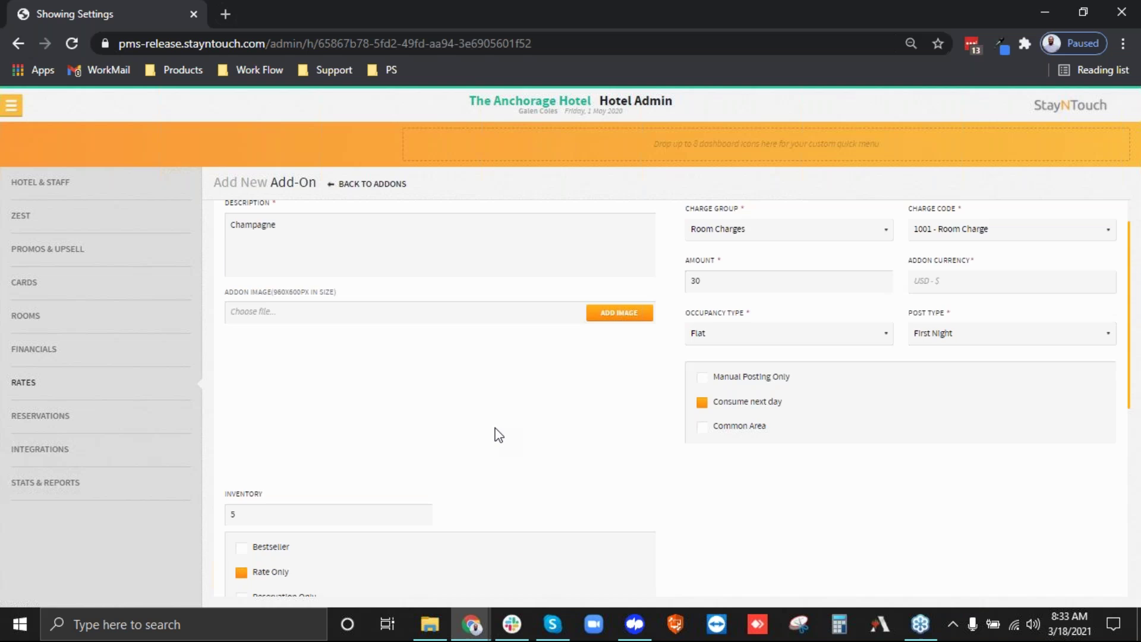
scroll(498, 436, up, 2)
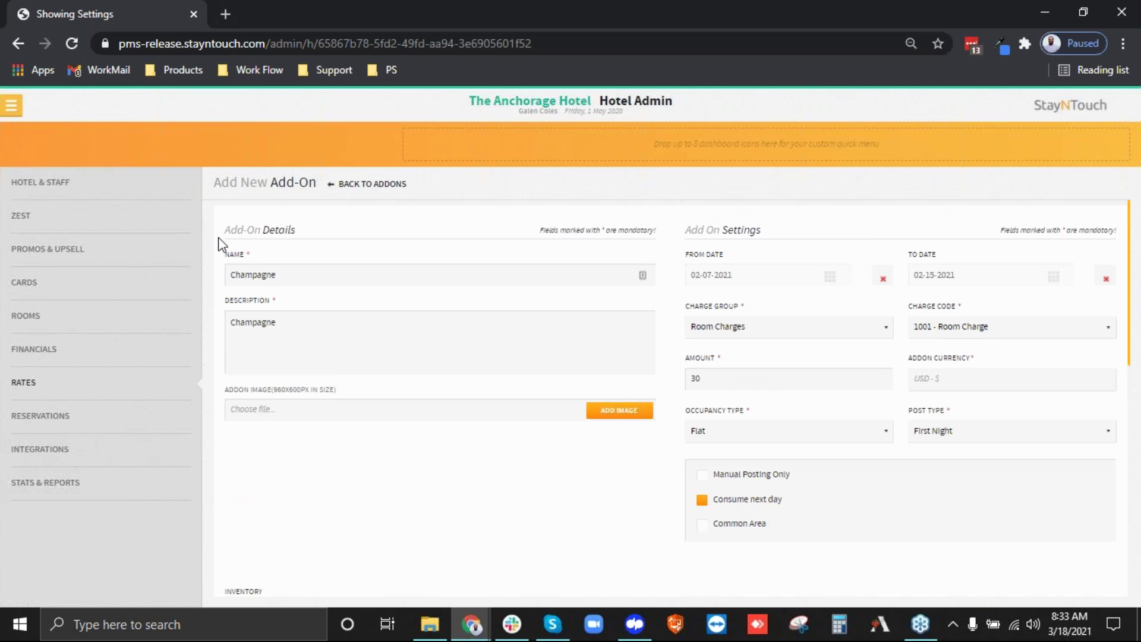
scroll(602, 503, down, 7)
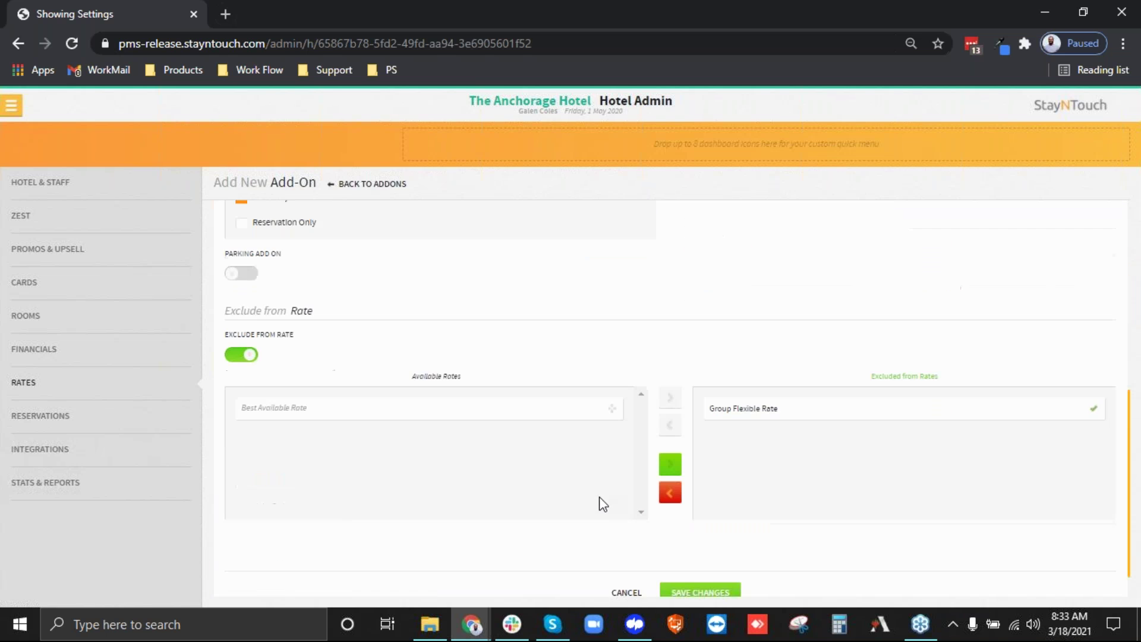
scroll(601, 504, down, 1)
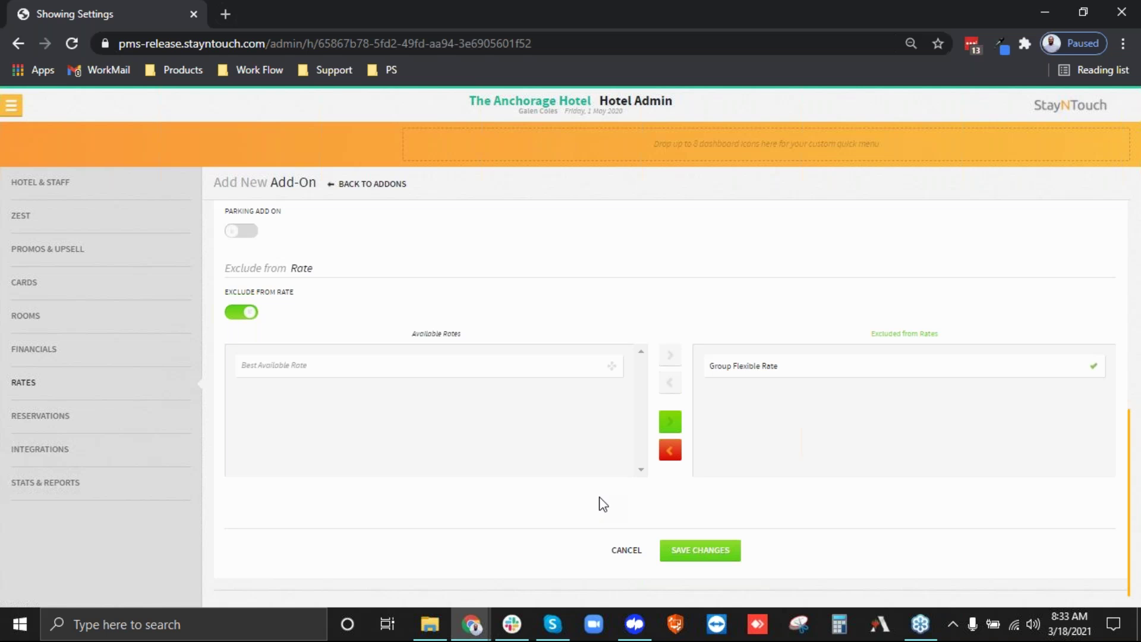
click(617, 553)
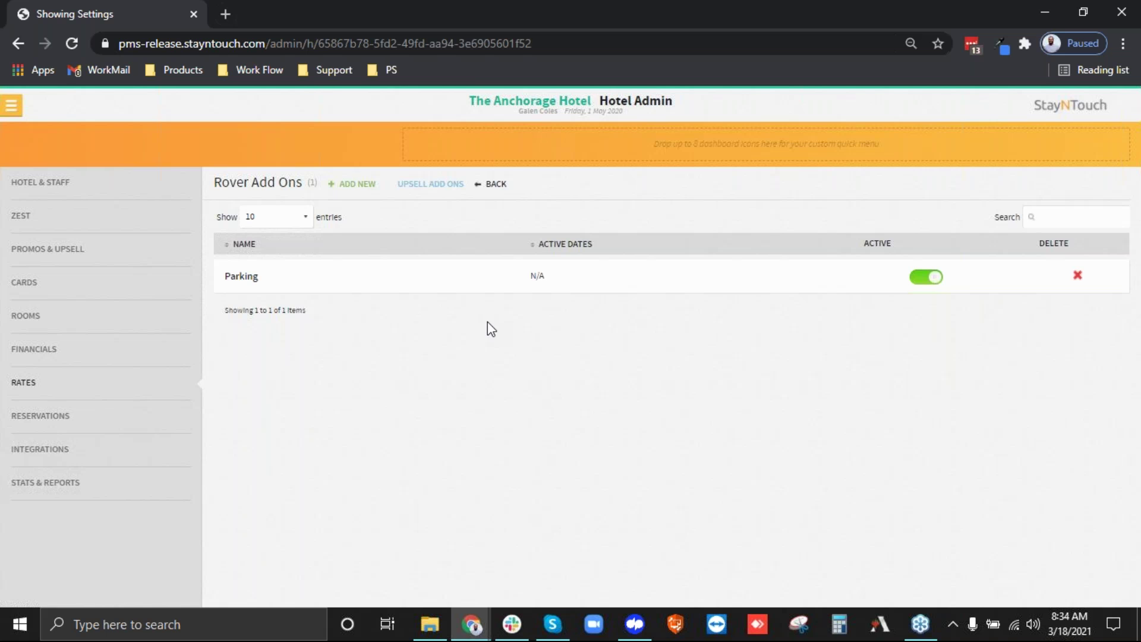
Go back to the Rates overview and open the Rate Types list.
click(495, 184)
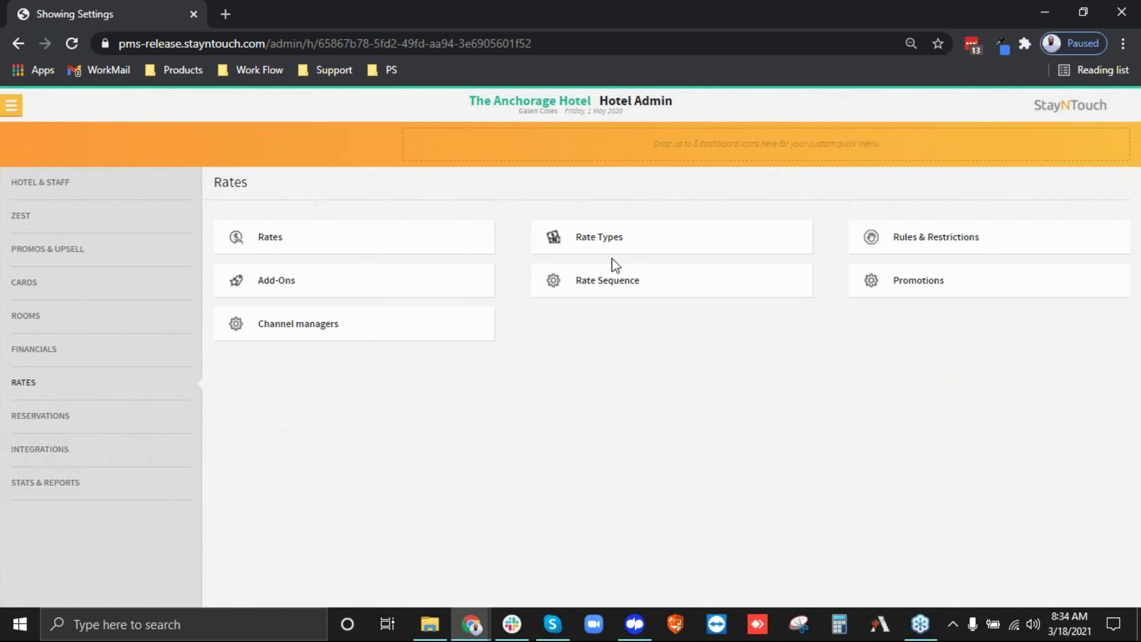
click(601, 238)
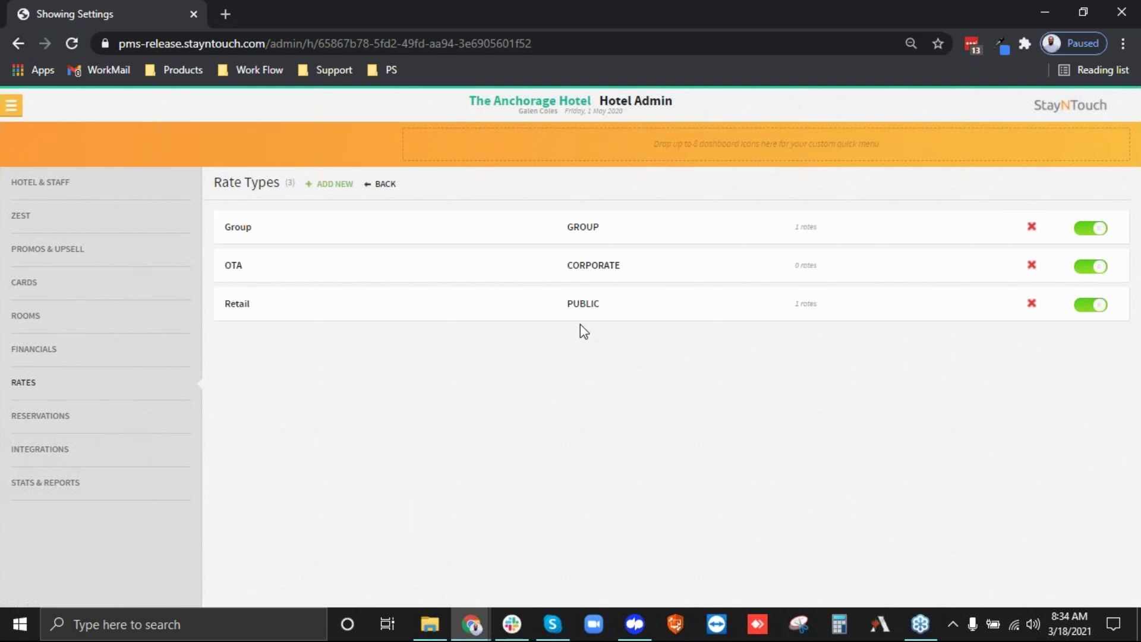
Start a new rate type named 'Corp. Neg'.
click(334, 184)
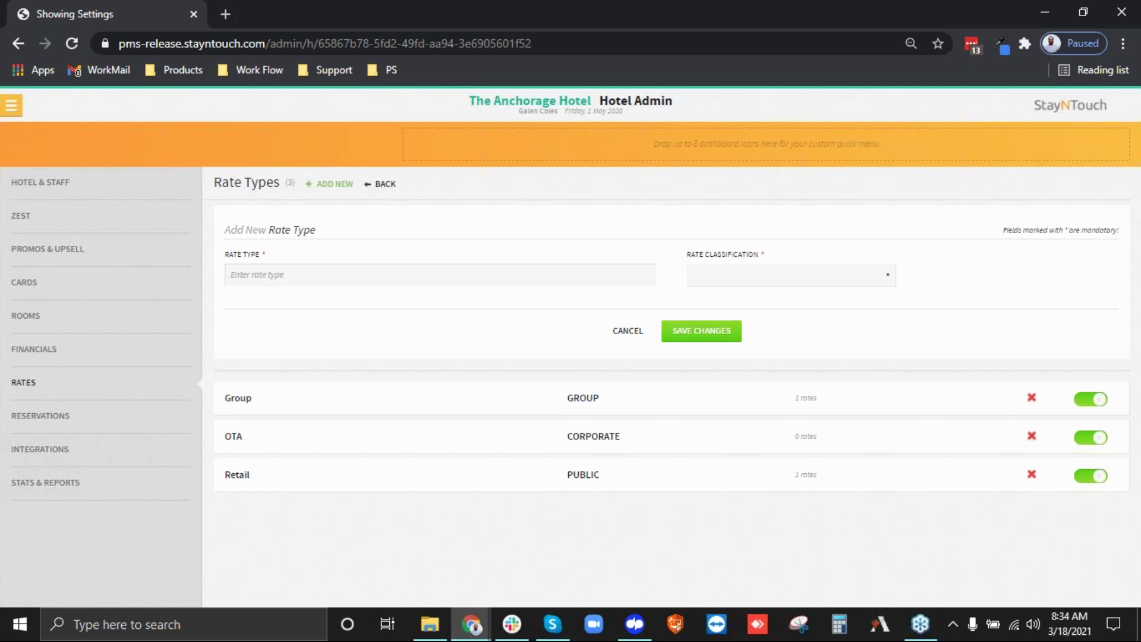
click(273, 270)
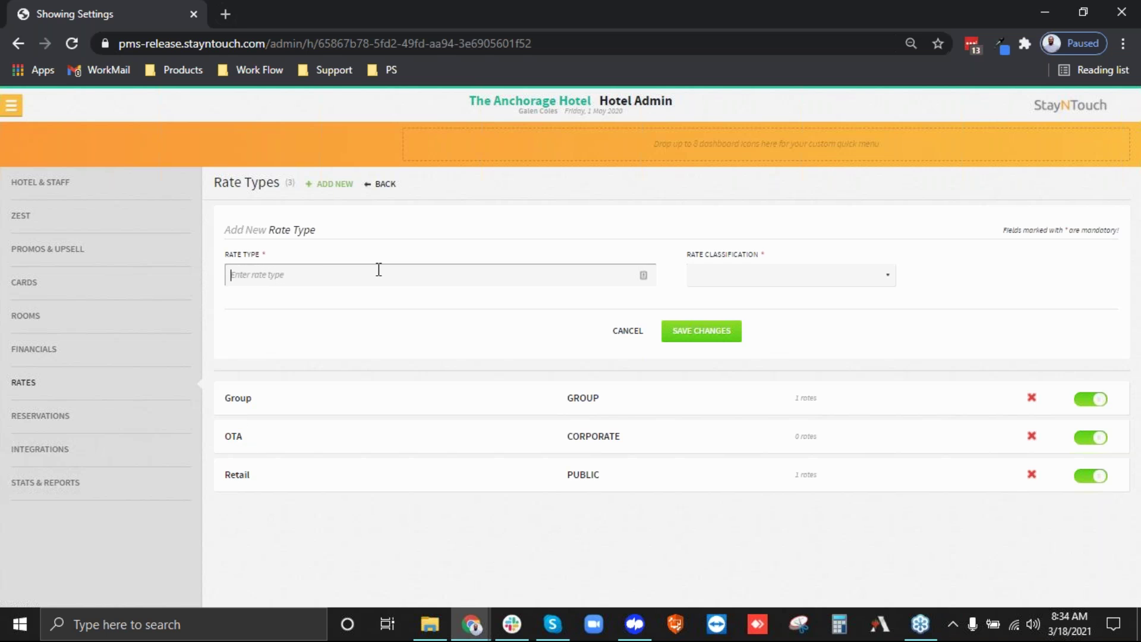
text(Corp. Neg)
drag(231, 271, 280, 271)
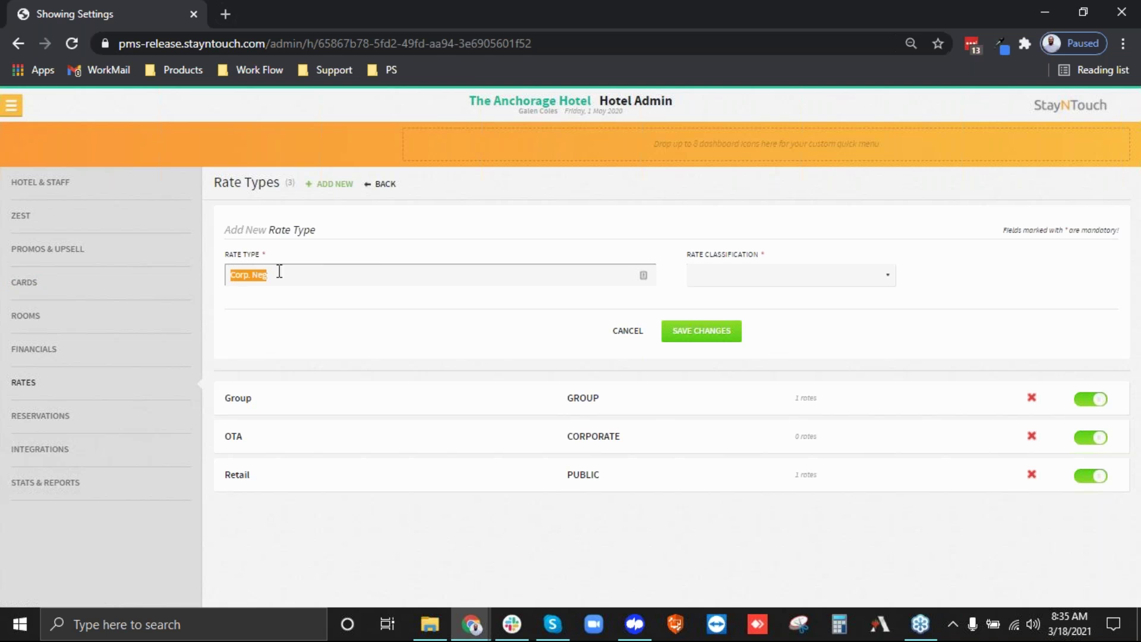
Classify it as Corporate, then return to the Rates overview without saving.
click(771, 278)
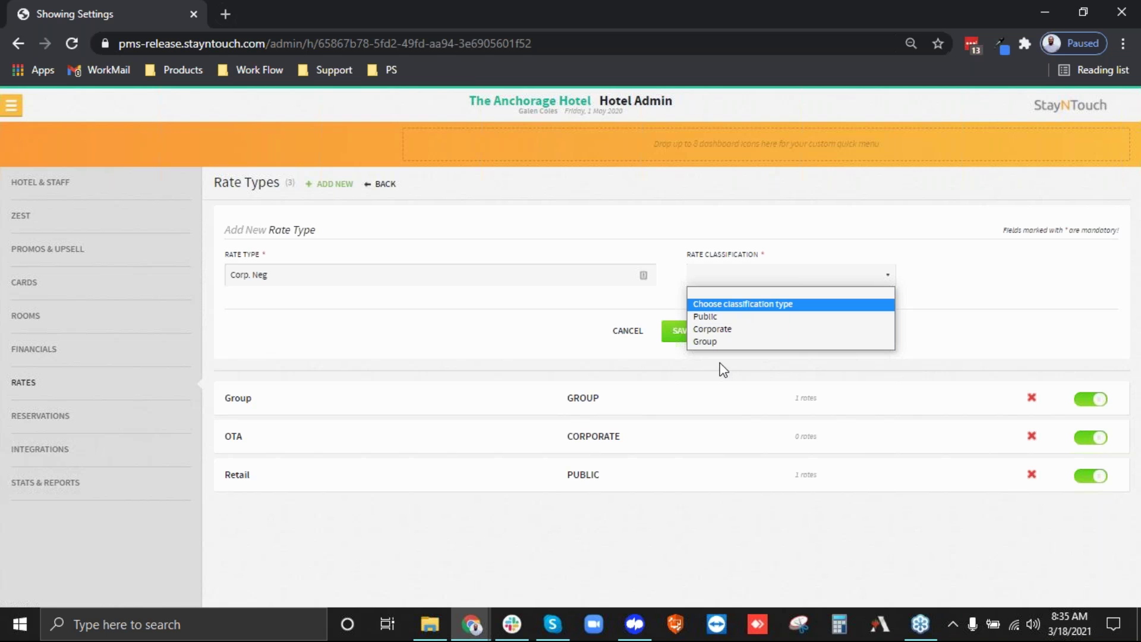
click(713, 321)
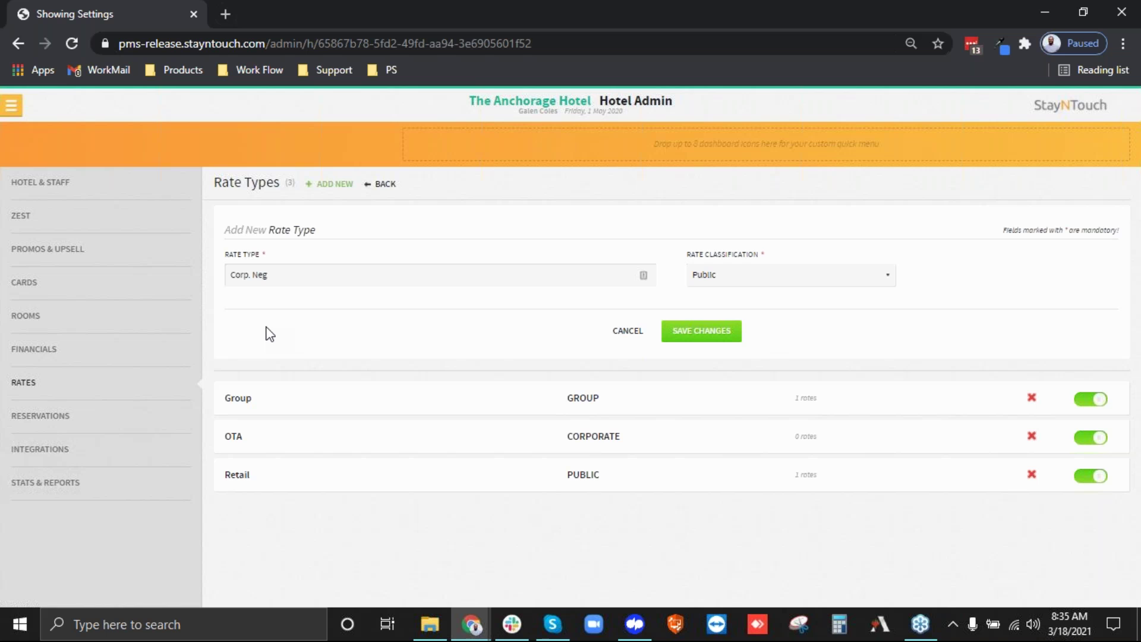
click(692, 278)
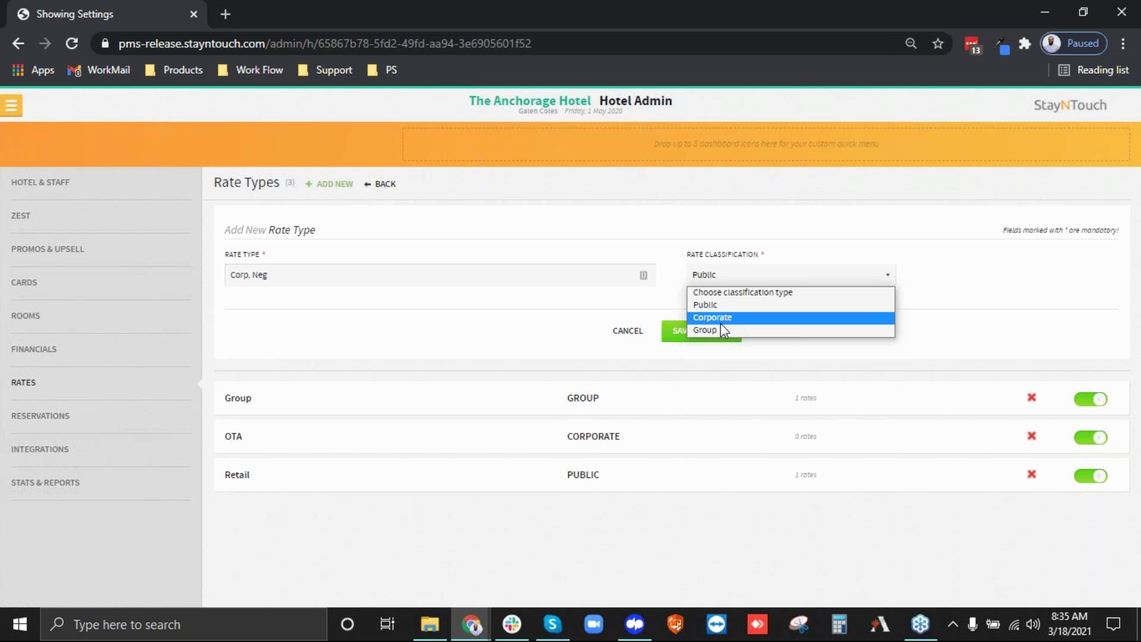
click(720, 323)
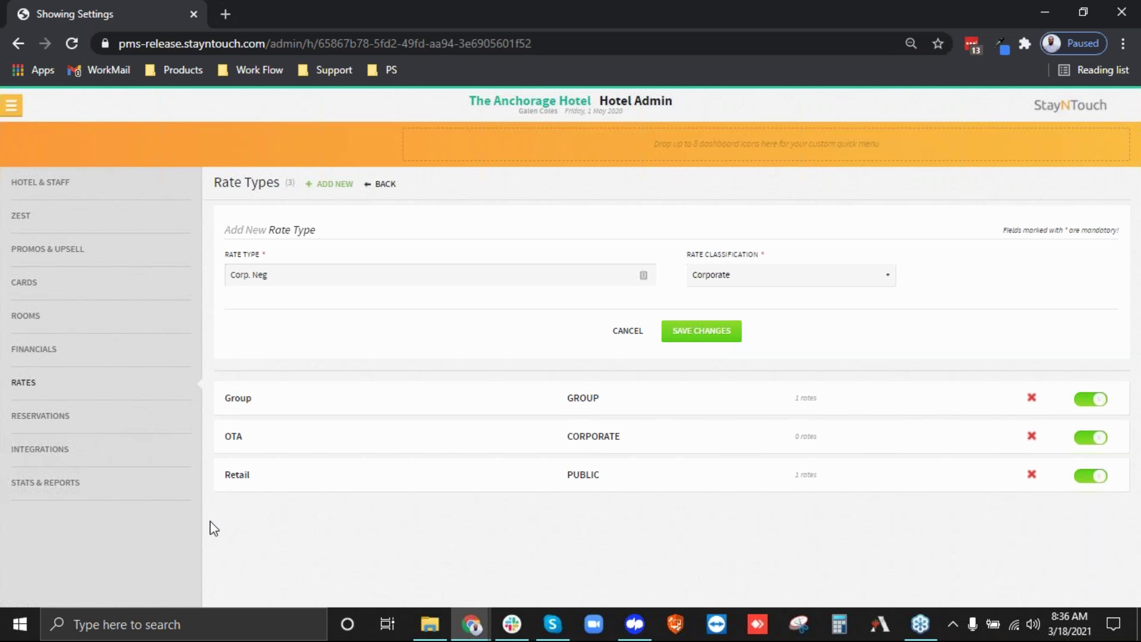
click(383, 184)
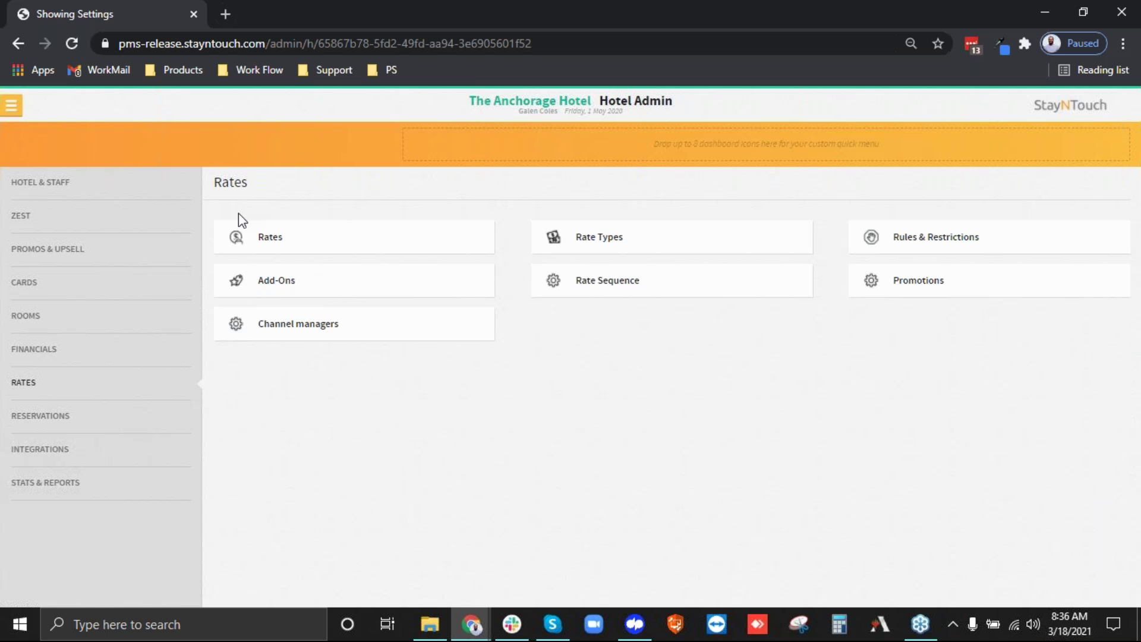
Open Best Available Rate and review its name, rate code BAR, description and rate type.
click(243, 246)
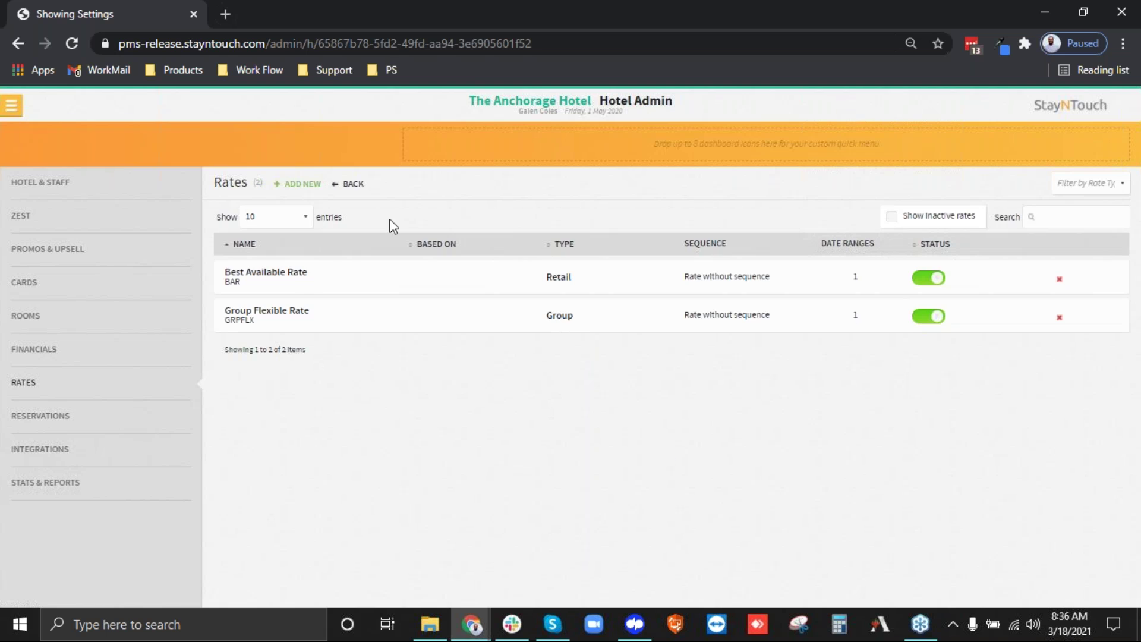
click(295, 278)
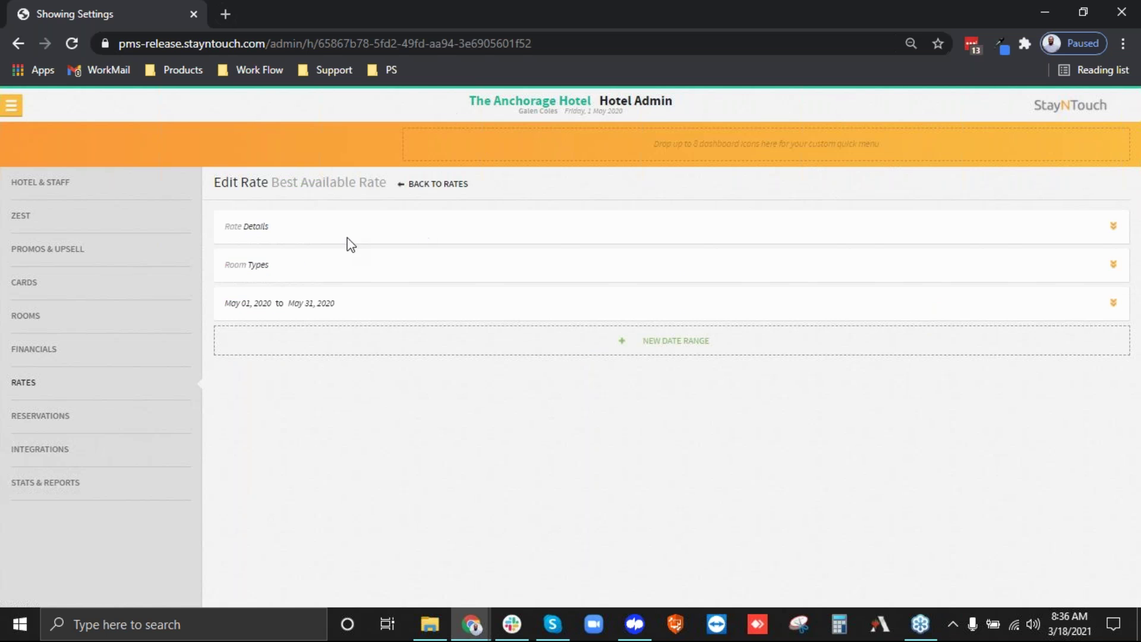
click(262, 231)
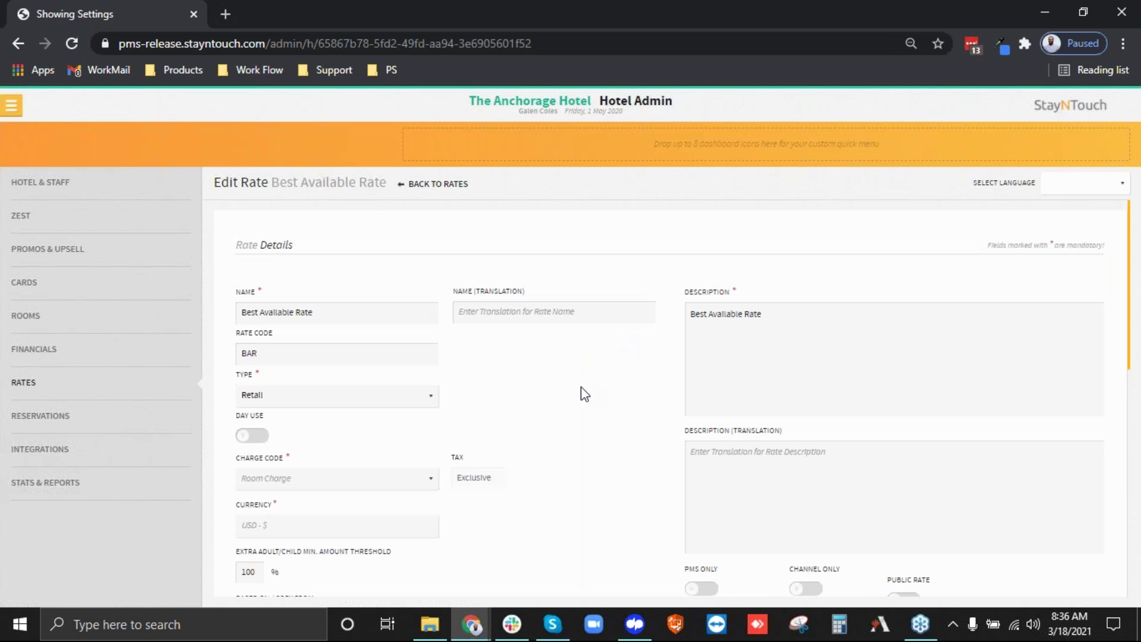
drag(313, 311, 239, 307)
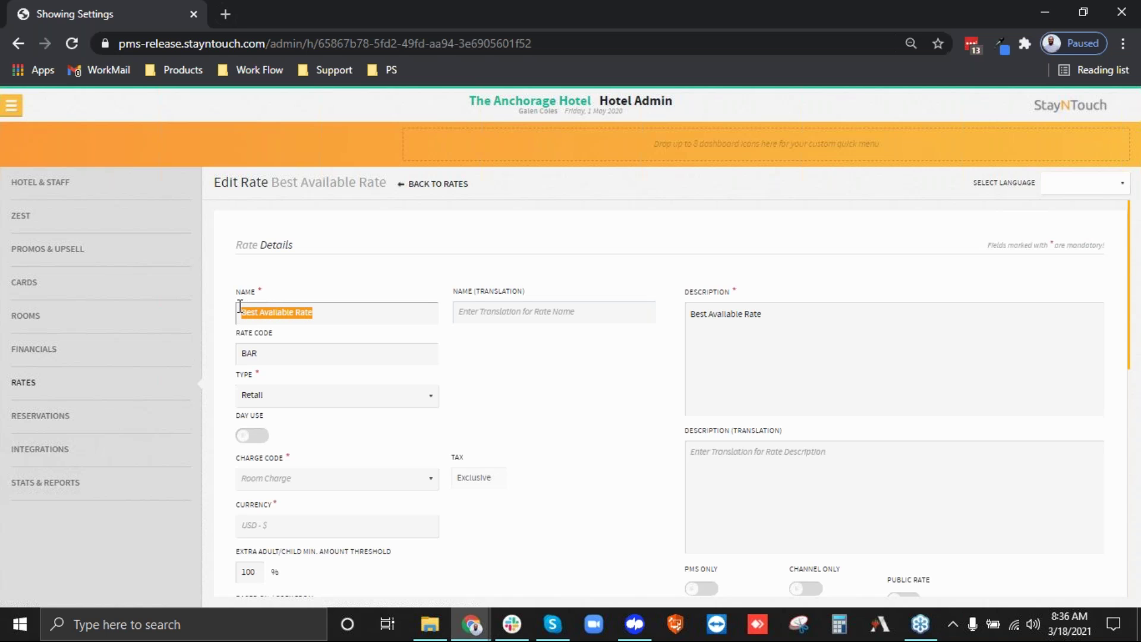
drag(272, 353, 245, 360)
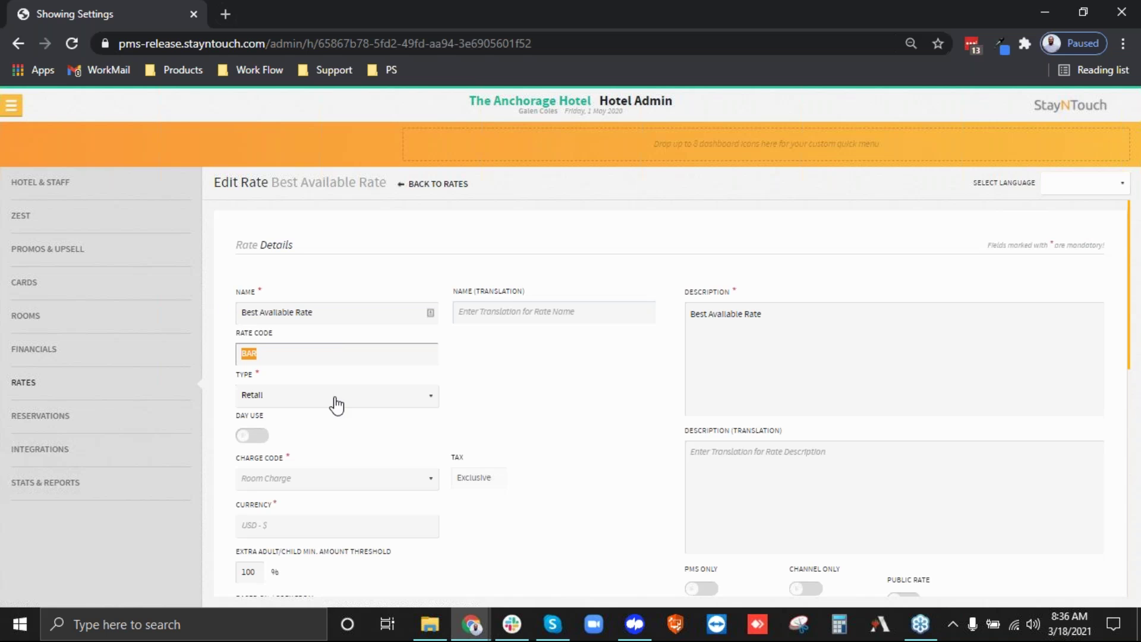
click(288, 353)
drag(839, 308, 670, 324)
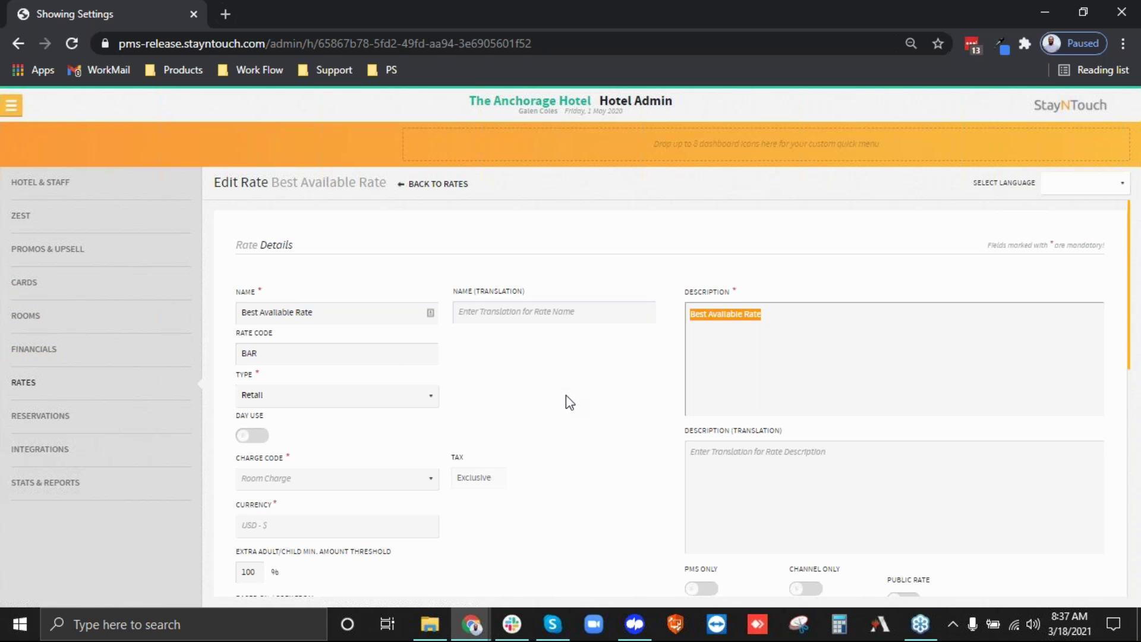
click(242, 402)
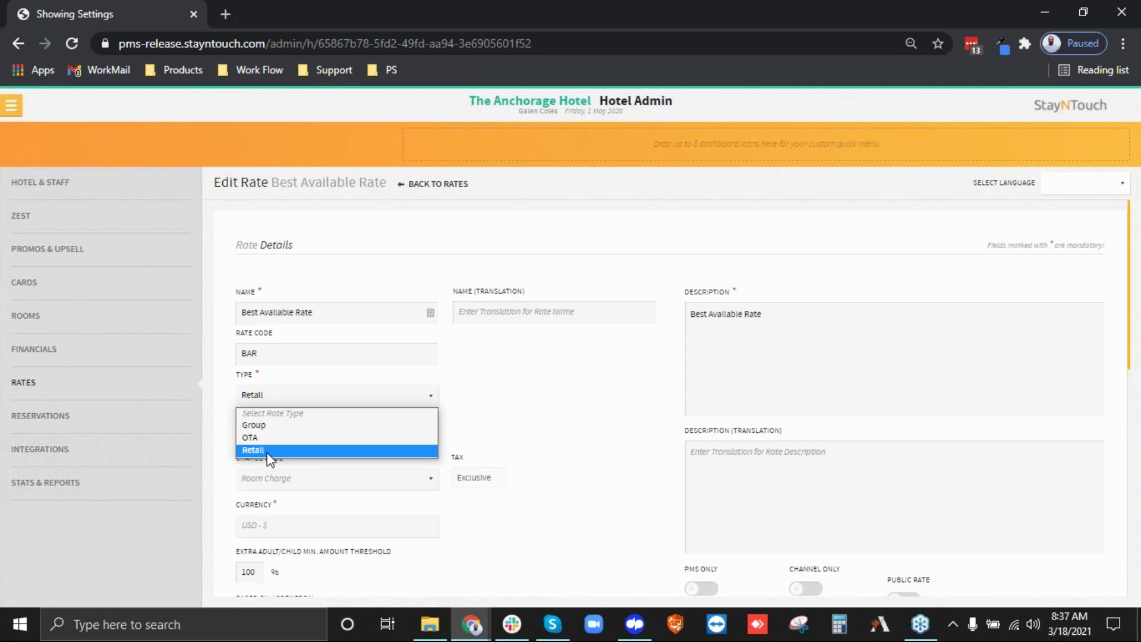
click(269, 451)
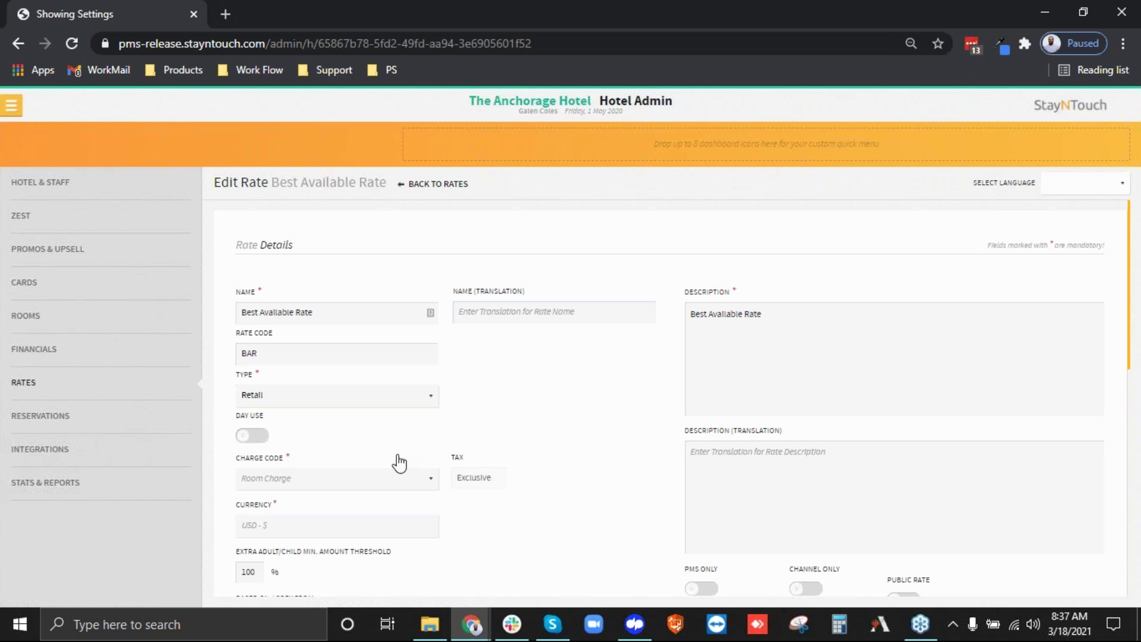
scroll(397, 459, down, 3)
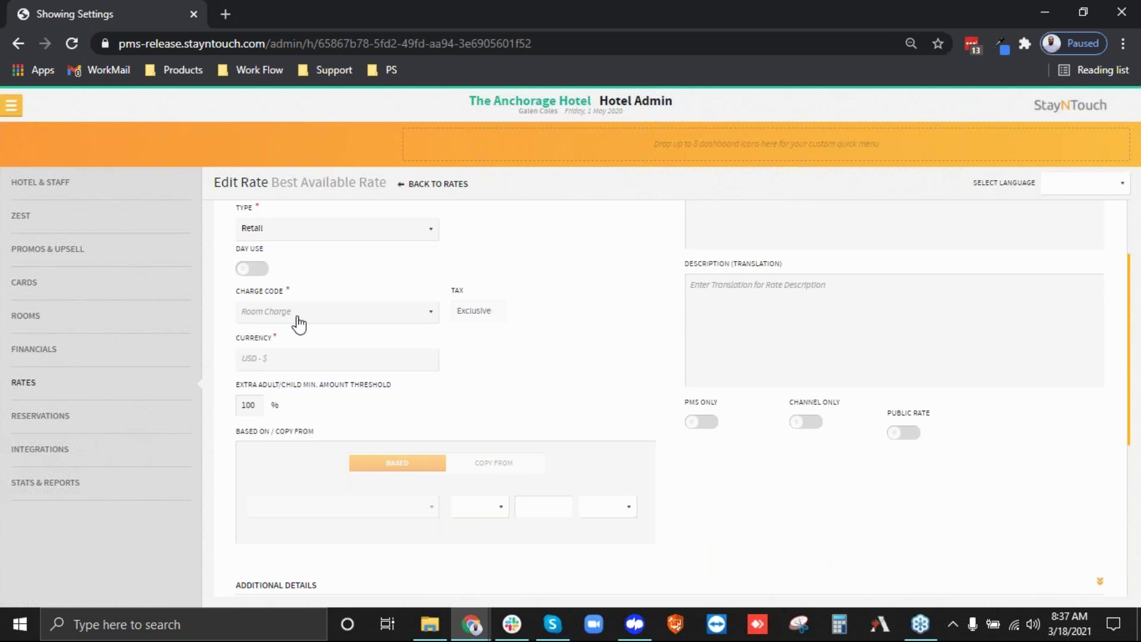
click(378, 324)
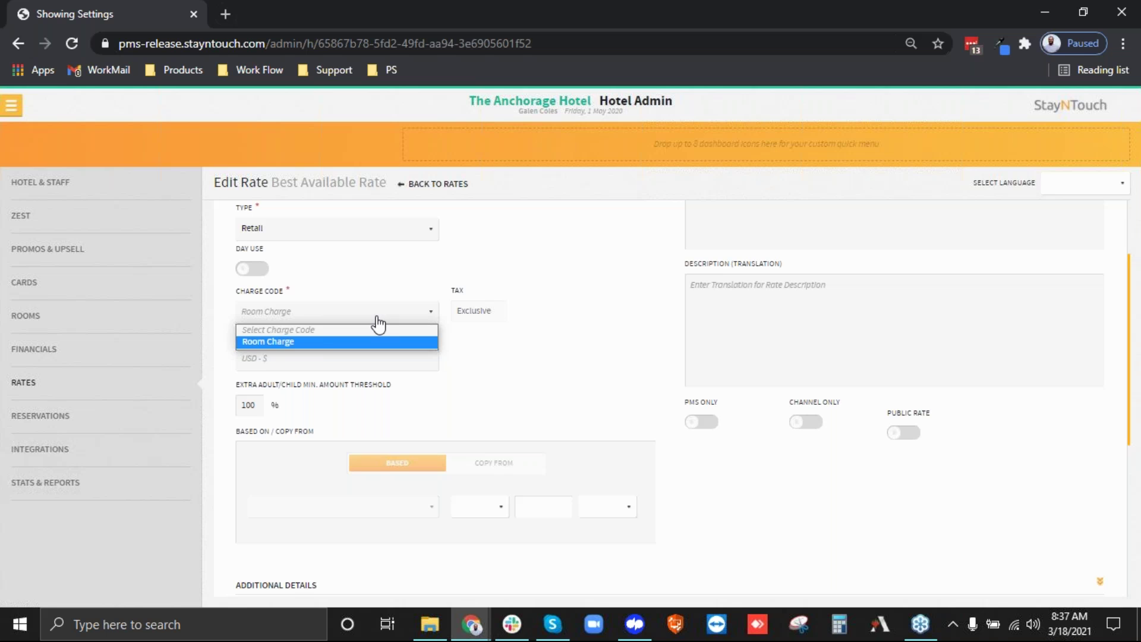
click(275, 344)
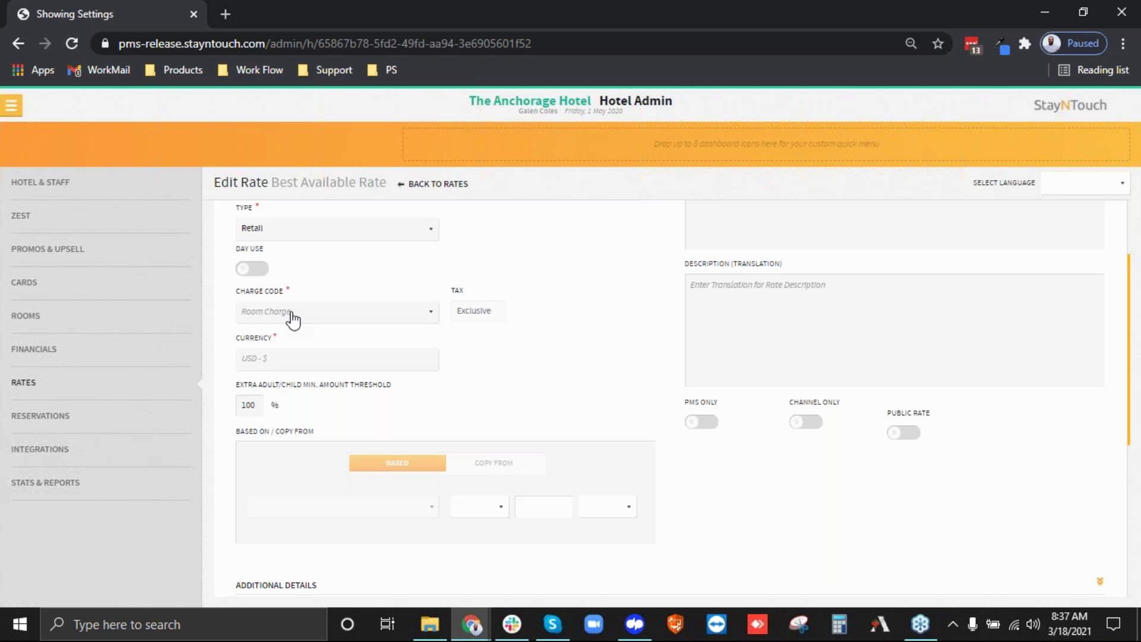
scroll(291, 320, up, 3)
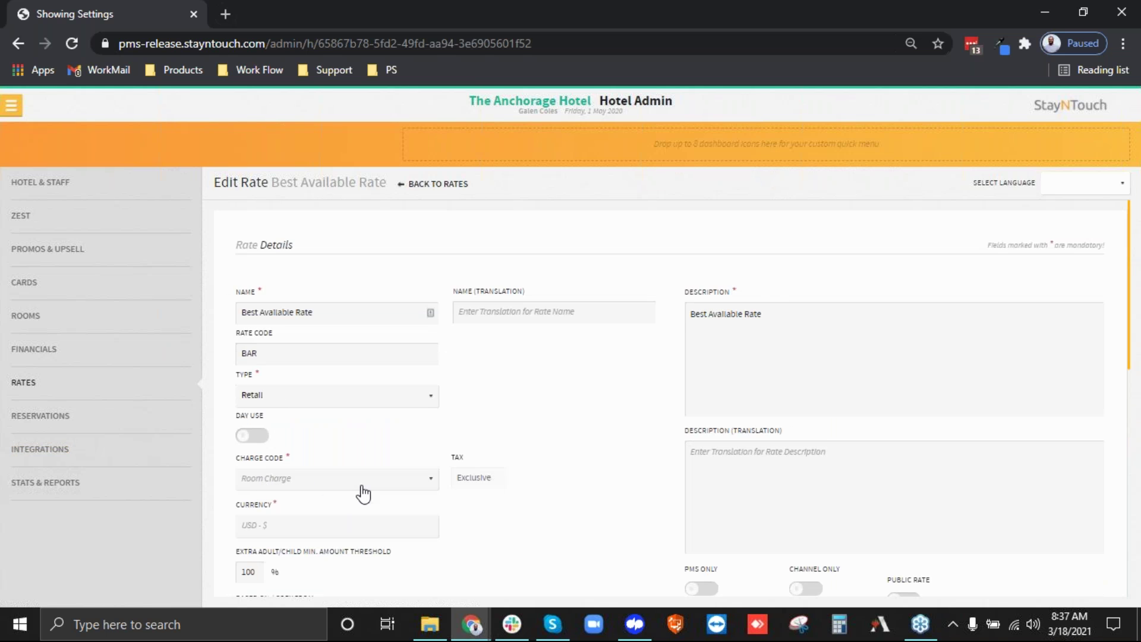
scroll(360, 492, down, 1)
scroll(612, 428, down, 3)
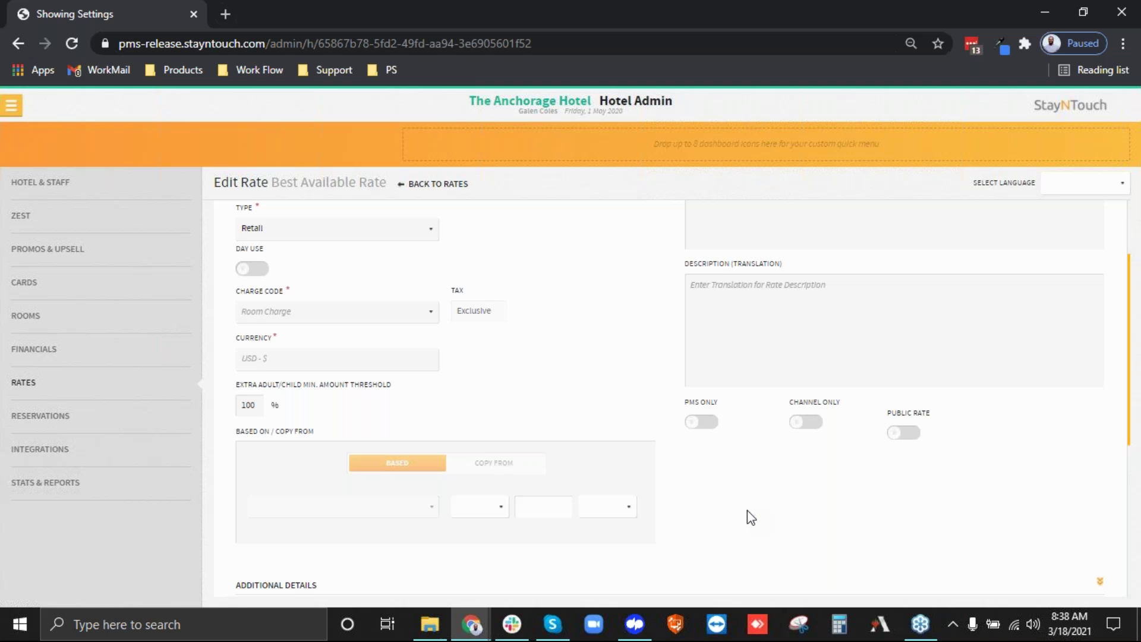
Leave Channel Only, PMS Only and Public Rate all off, keeping the 100 percent threshold.
click(805, 422)
scroll(603, 539, up, 3)
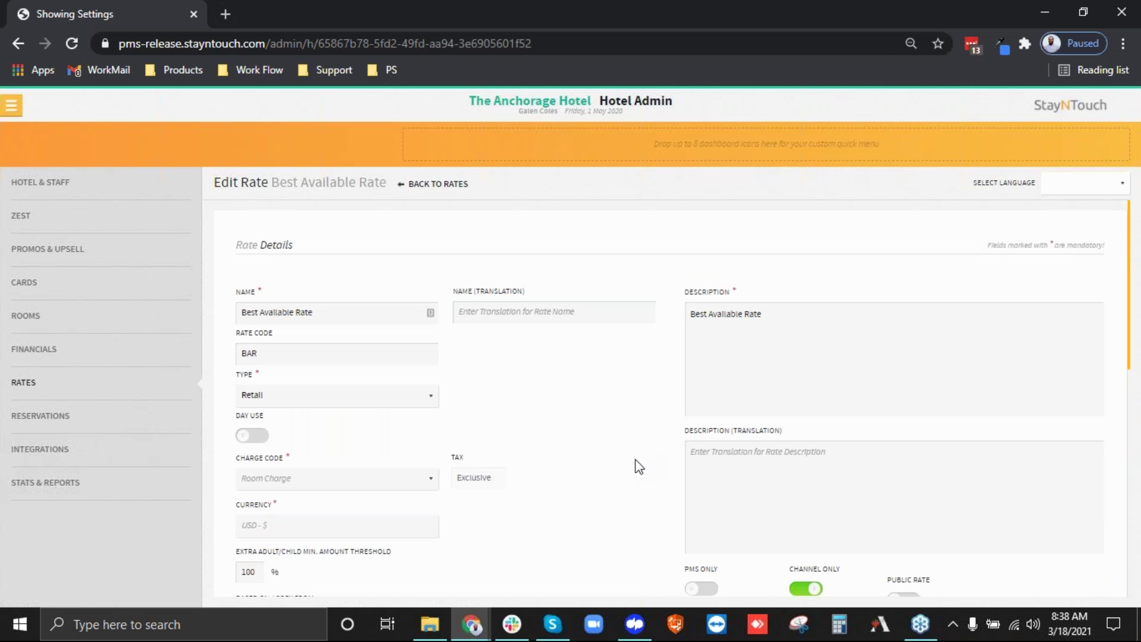
scroll(639, 466, down, 5)
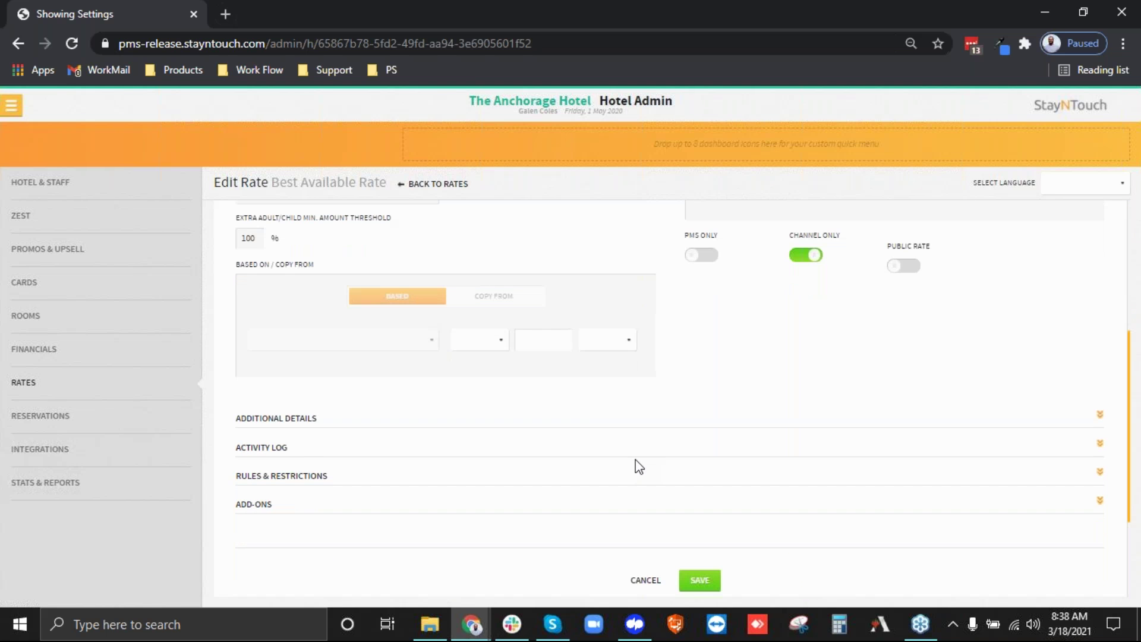
click(792, 256)
click(705, 256)
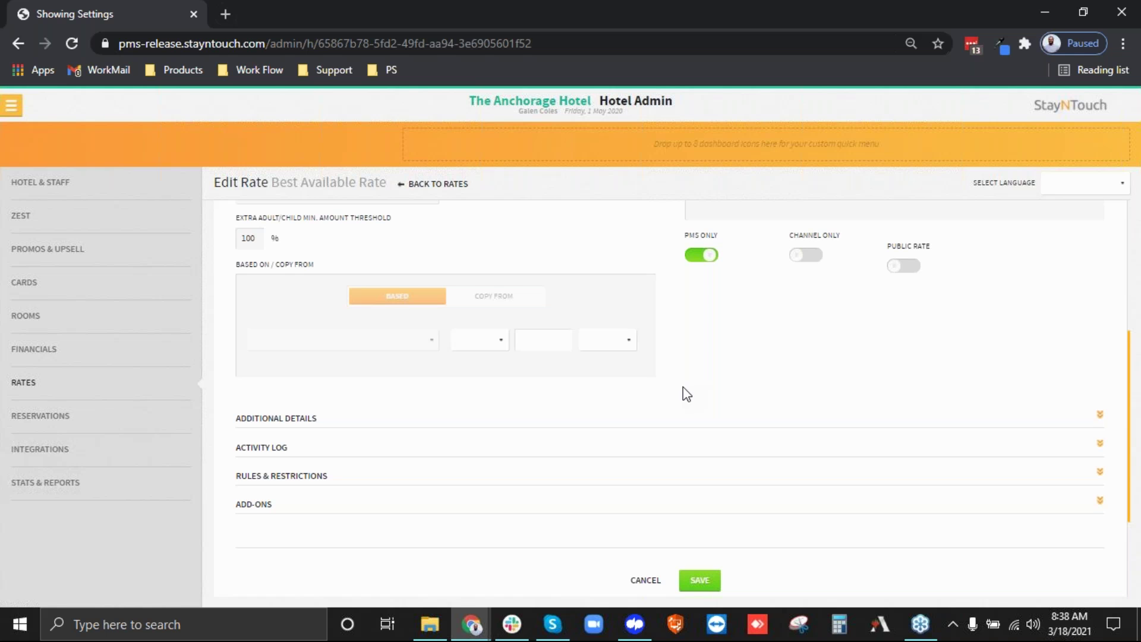
click(707, 256)
click(898, 265)
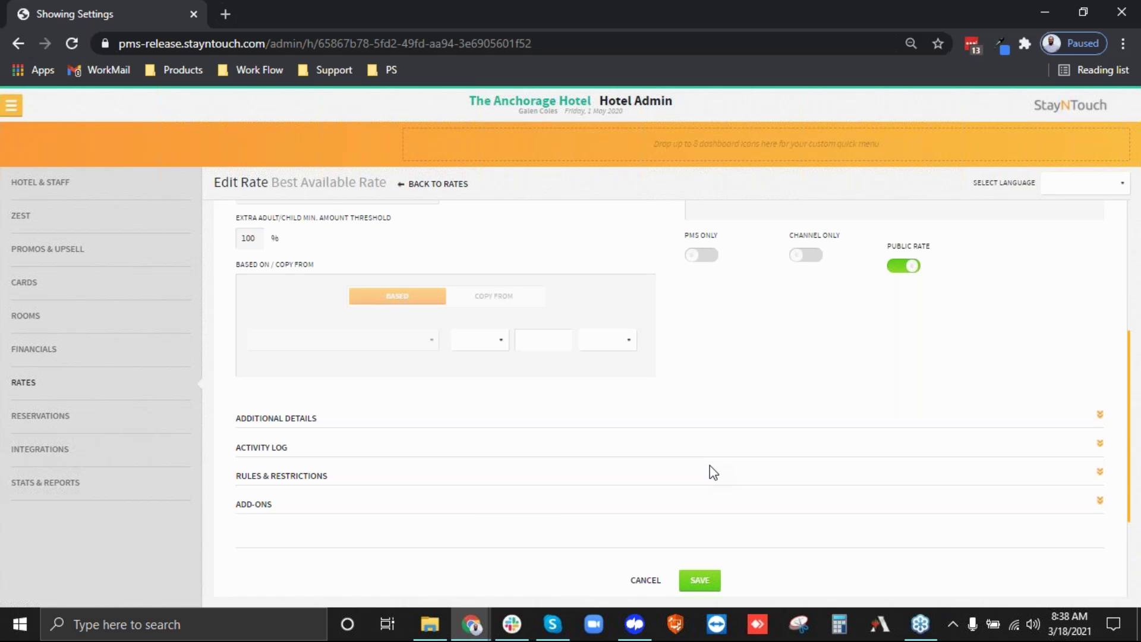
click(915, 273)
double_click(248, 238)
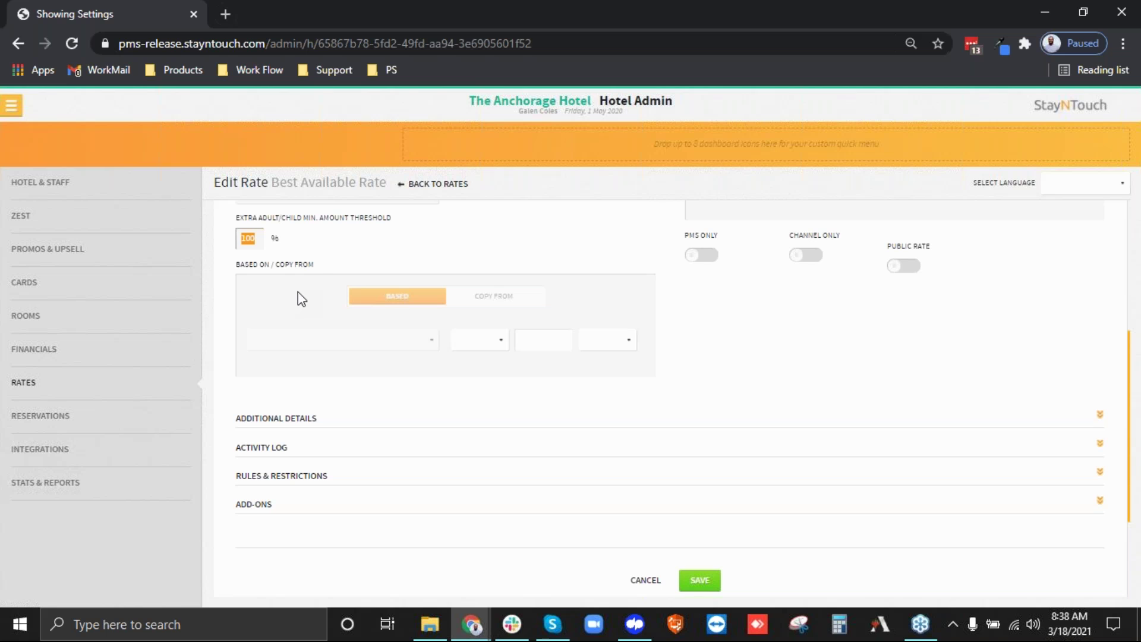
click(321, 244)
Make the Based On adjustment a reduction: sign '-', amount 10, unit %.
scroll(422, 317, up, 5)
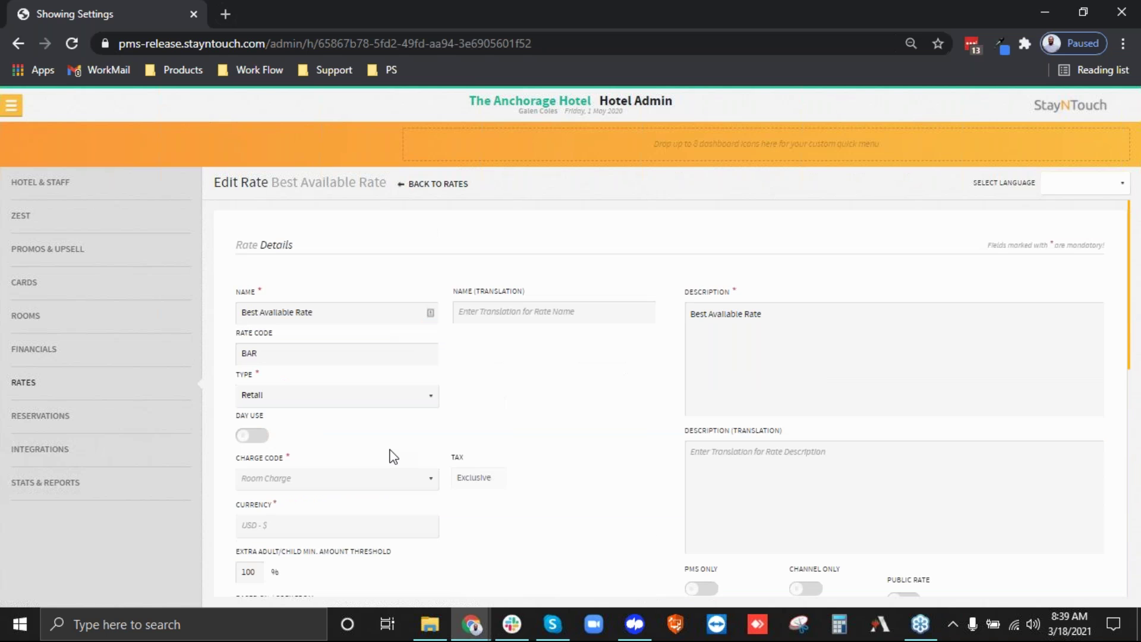
scroll(386, 450, down, 5)
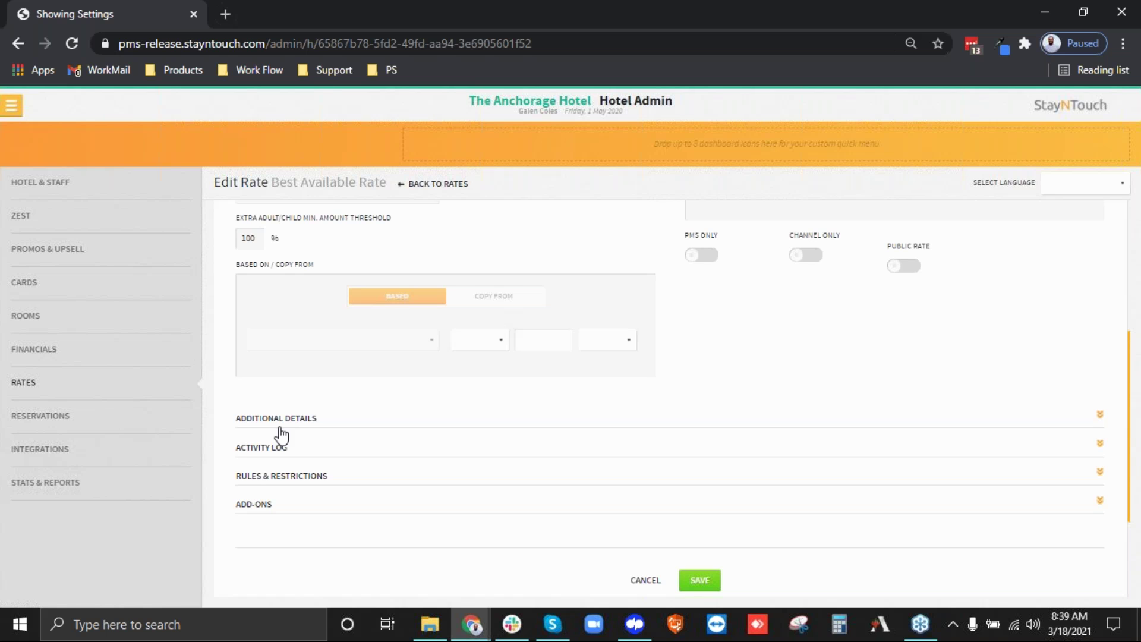
click(477, 341)
click(475, 380)
click(553, 336)
text(10)
click(594, 344)
click(591, 383)
scroll(276, 550, down, 3)
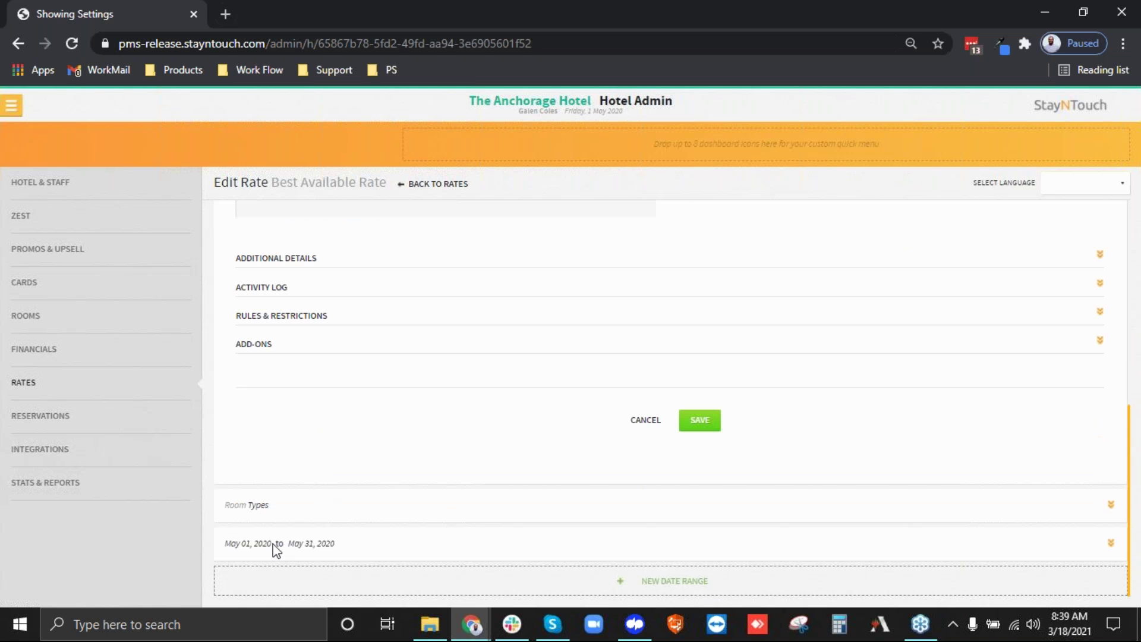
scroll(444, 408, up, 5)
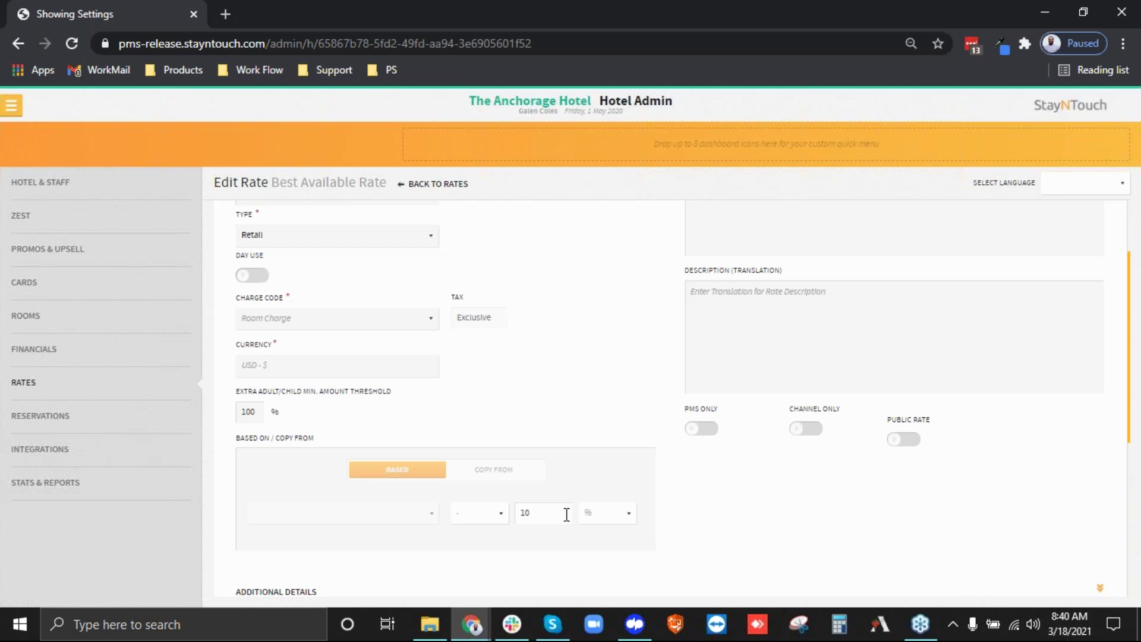
scroll(566, 515, up, 3)
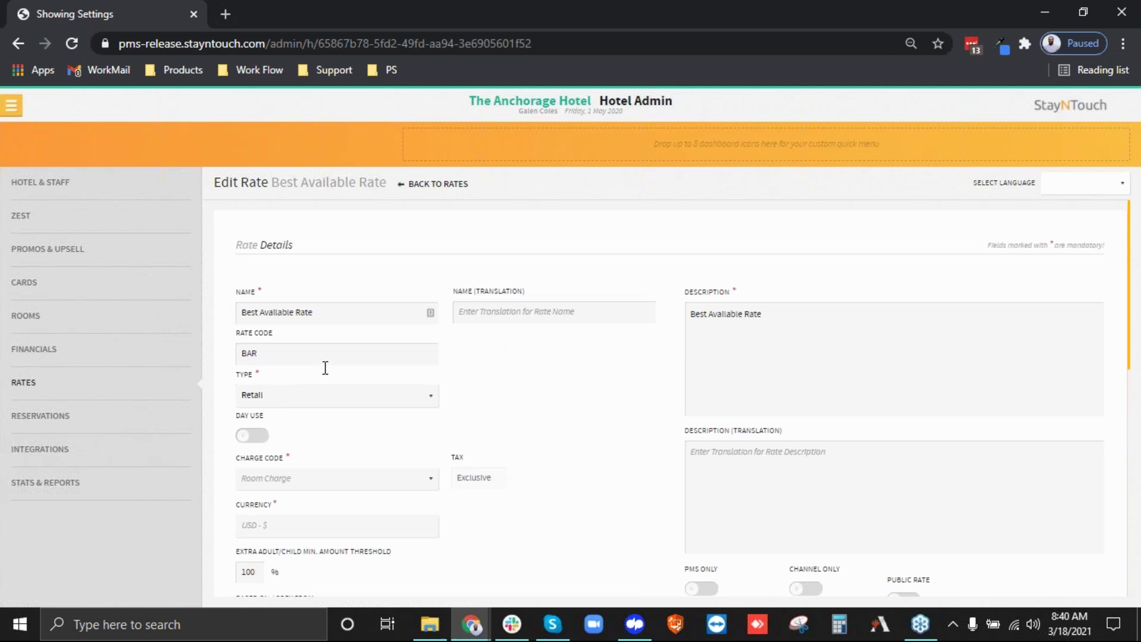
scroll(572, 494, down, 3)
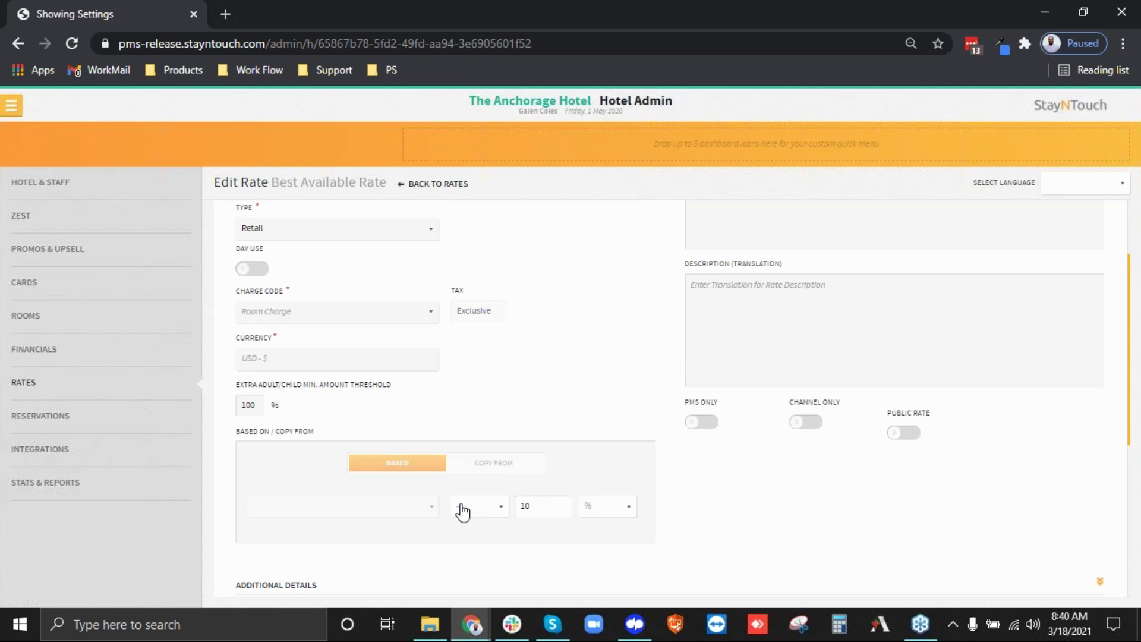
scroll(767, 508, down, 3)
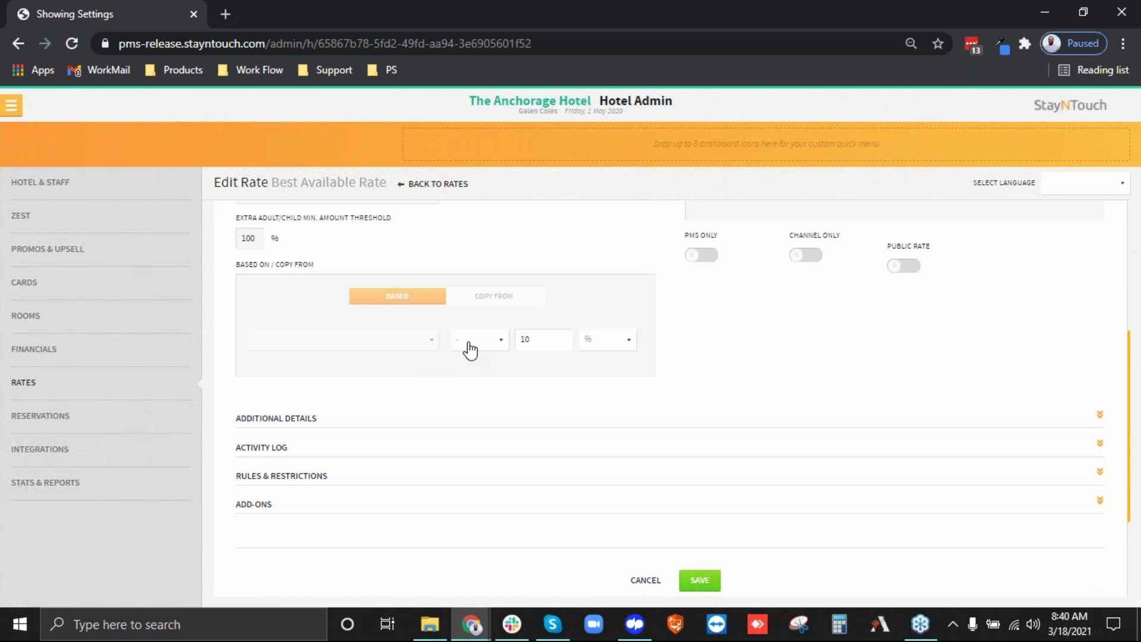
scroll(470, 351, down, 2)
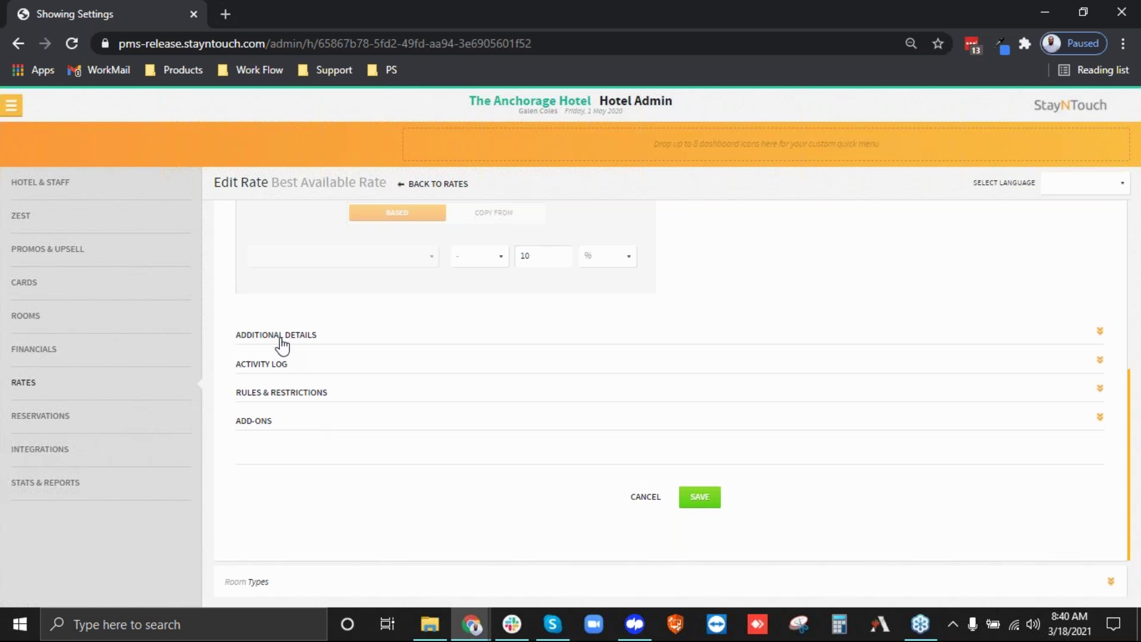
In Additional Details, set the end date to 05-09-2020 and the market to Retail/BAR.
click(282, 342)
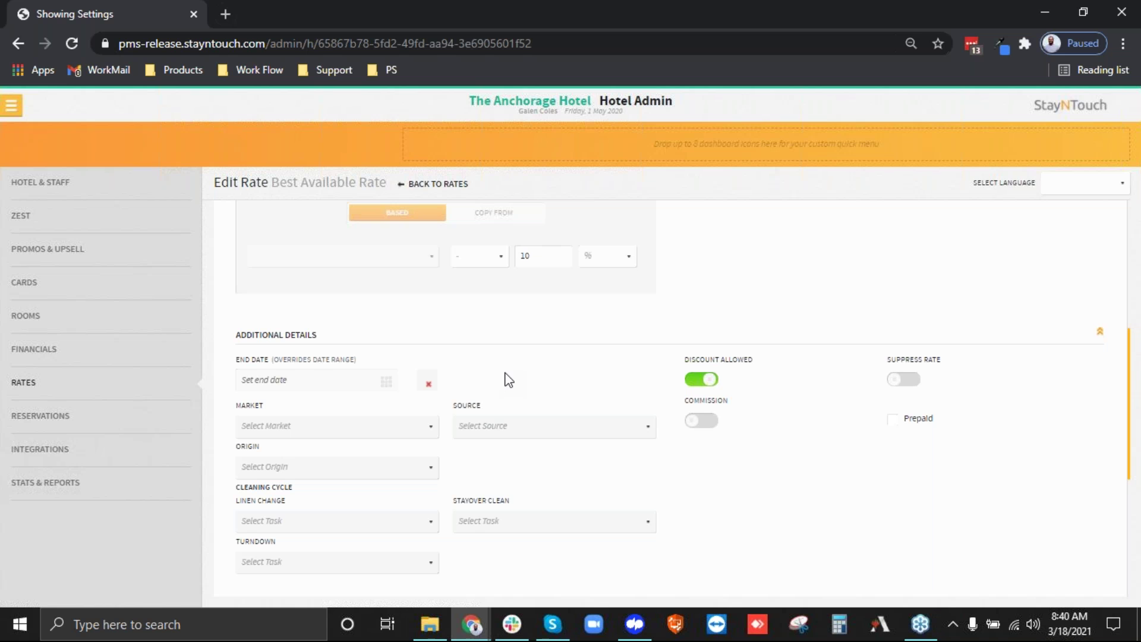
click(387, 381)
click(671, 267)
click(289, 427)
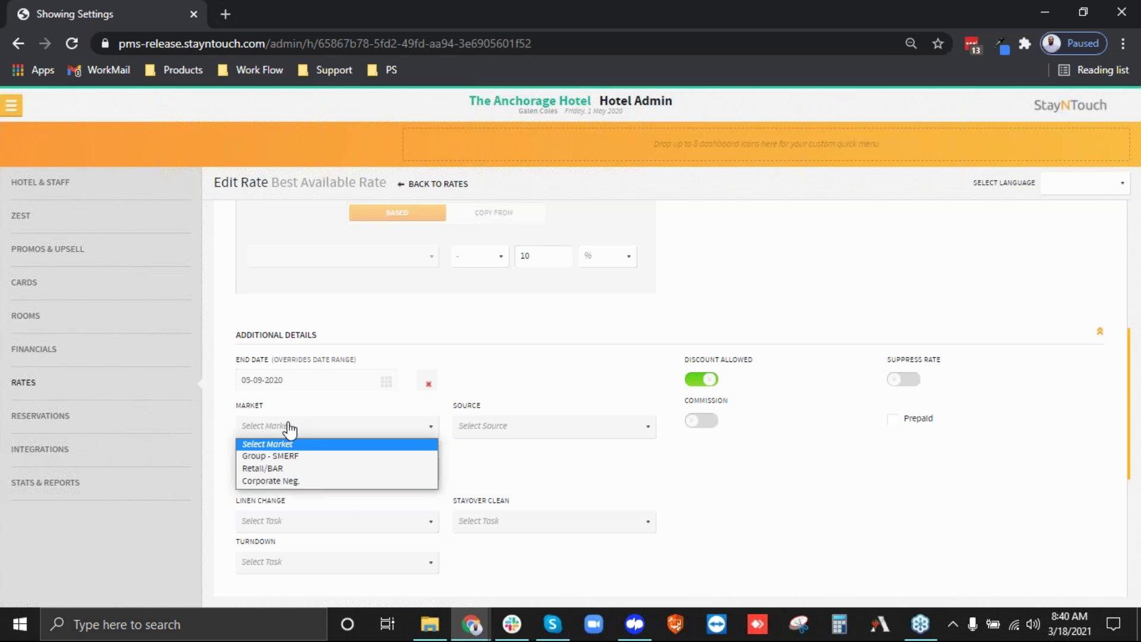
click(289, 472)
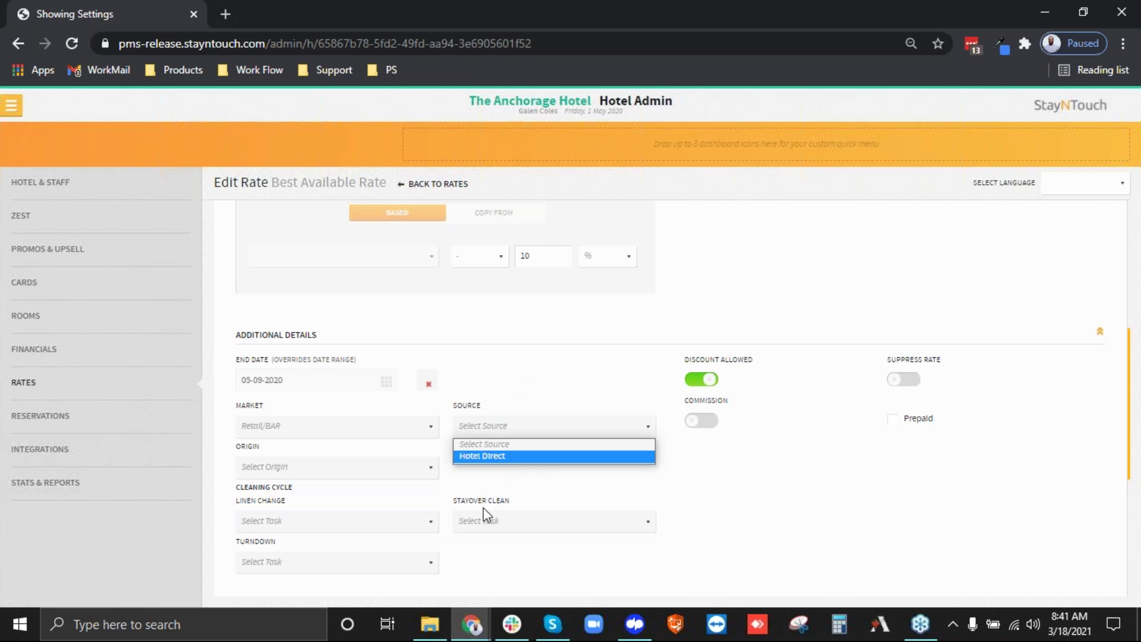
click(491, 482)
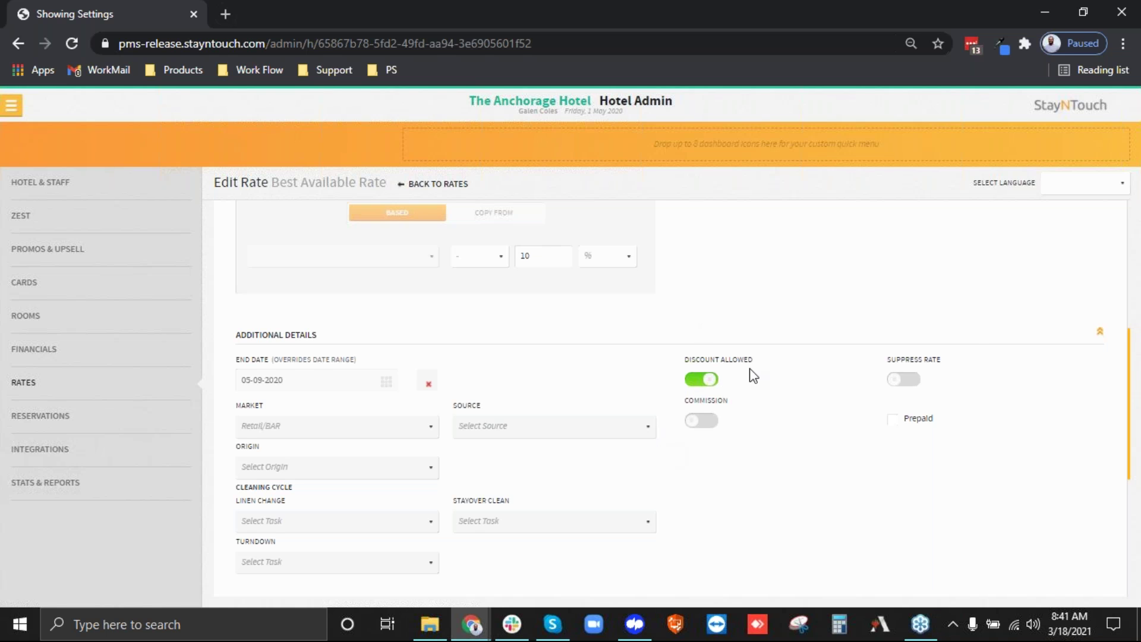
Turn on Suppress Rate and add an 18 % commission.
click(902, 393)
click(710, 425)
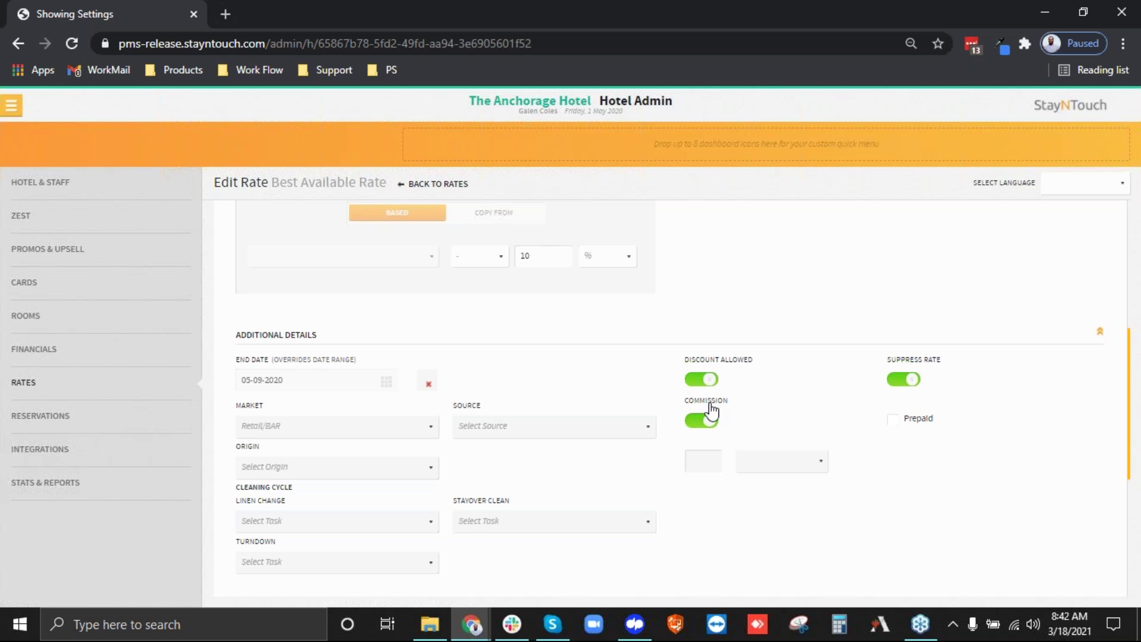
scroll(434, 471, up, 5)
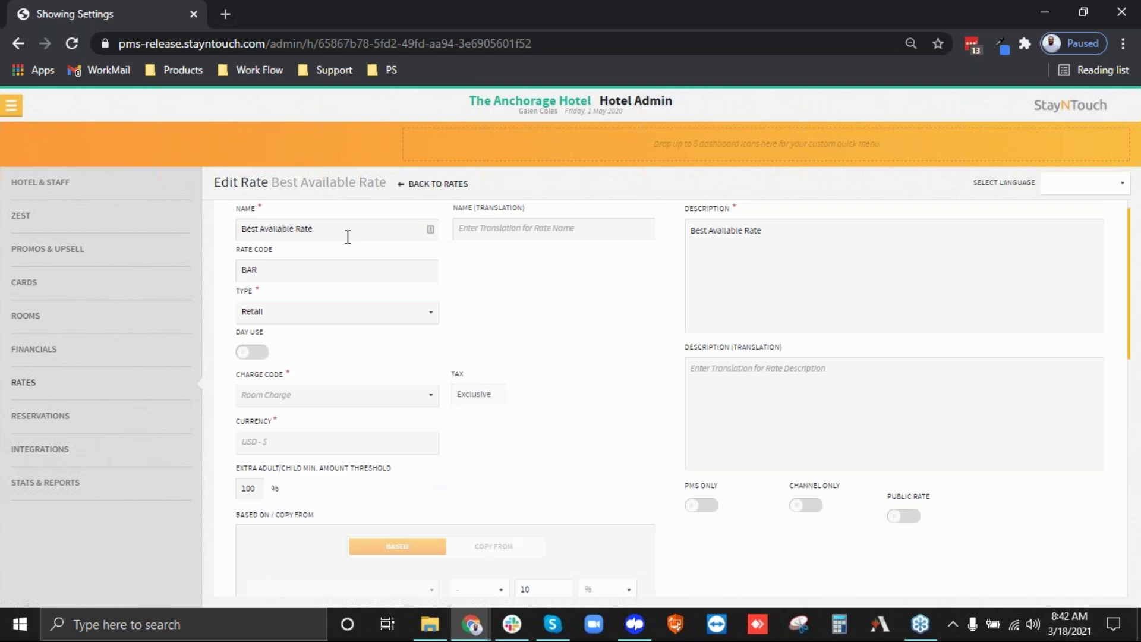
scroll(555, 444, down, 5)
click(702, 370)
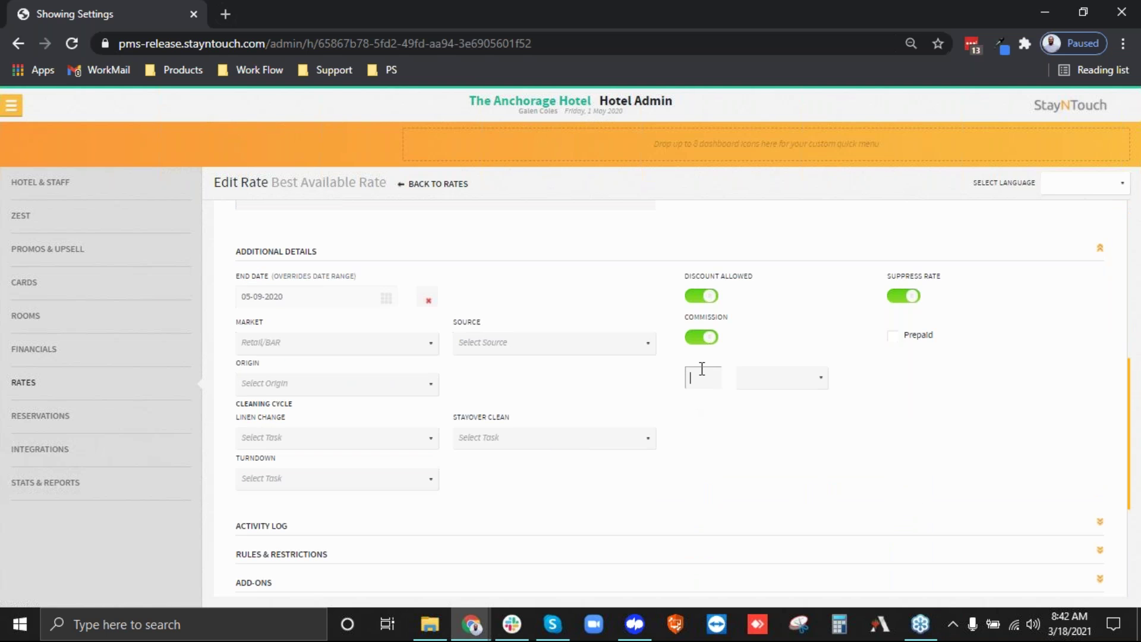
text(18)
click(754, 378)
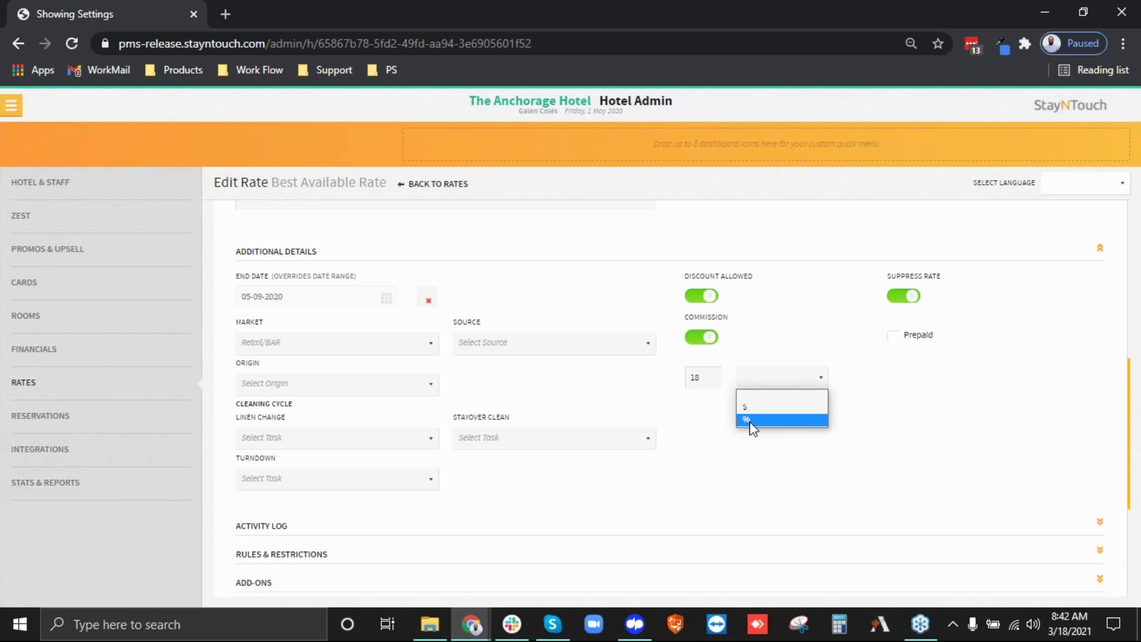
click(750, 420)
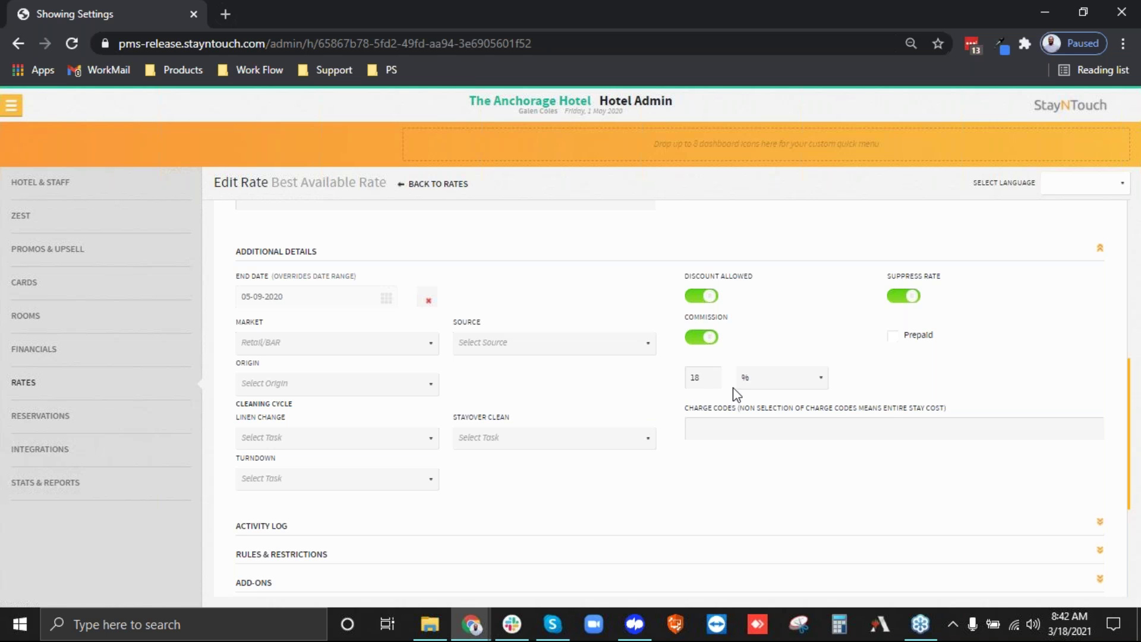
Review the turndown, stayover clean and linen change task options, then collapse Additional Details.
scroll(437, 431, down, 2)
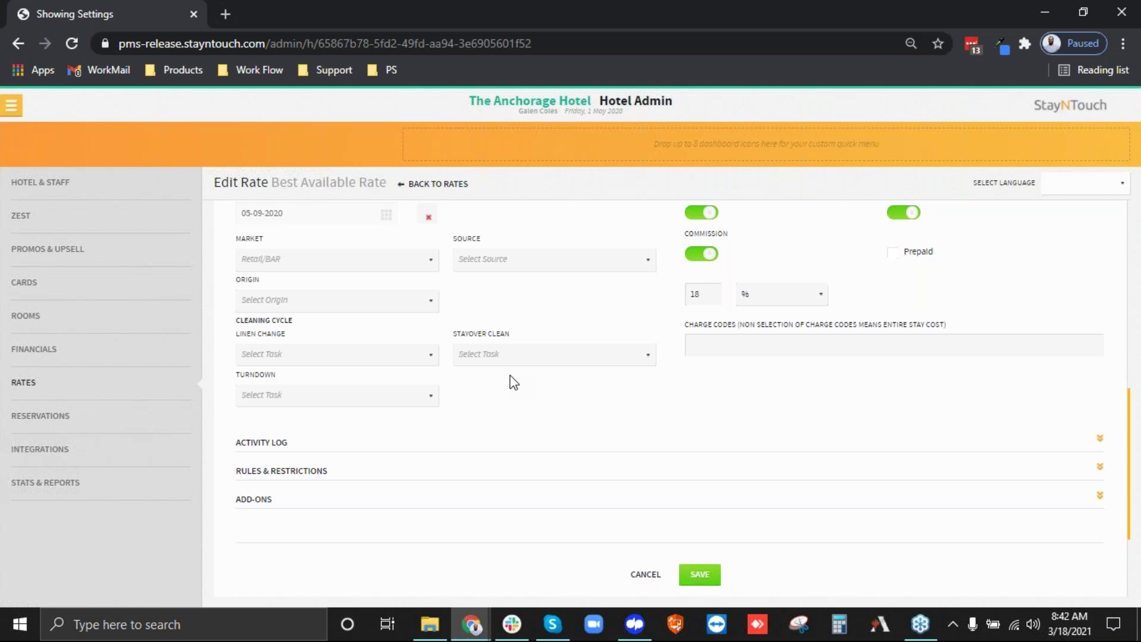
scroll(514, 382, up, 1)
click(331, 479)
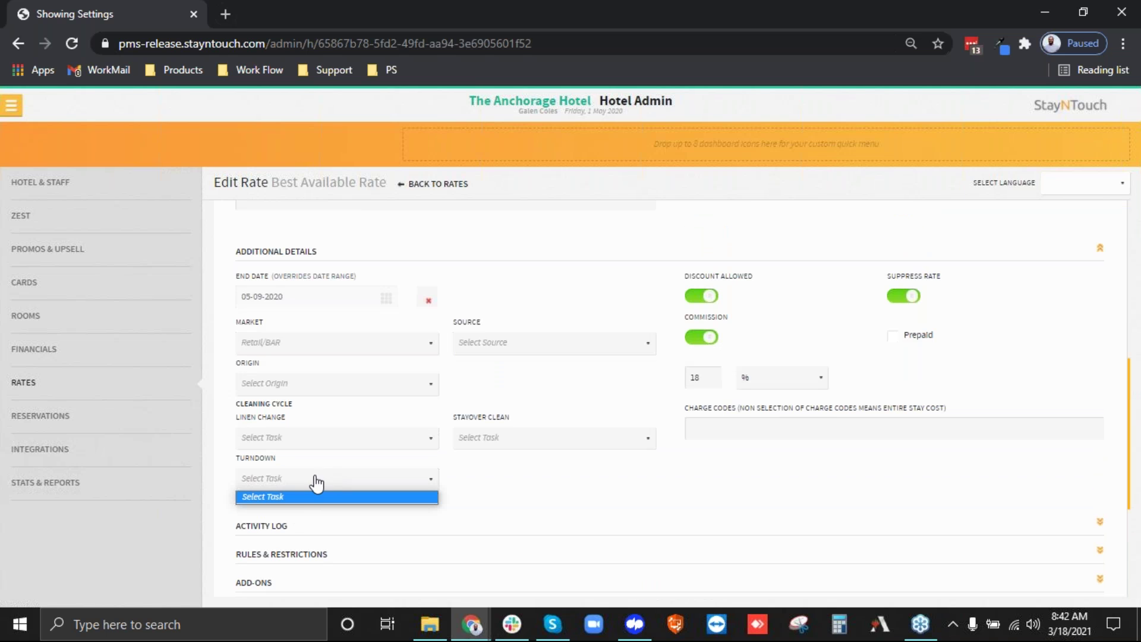
click(497, 440)
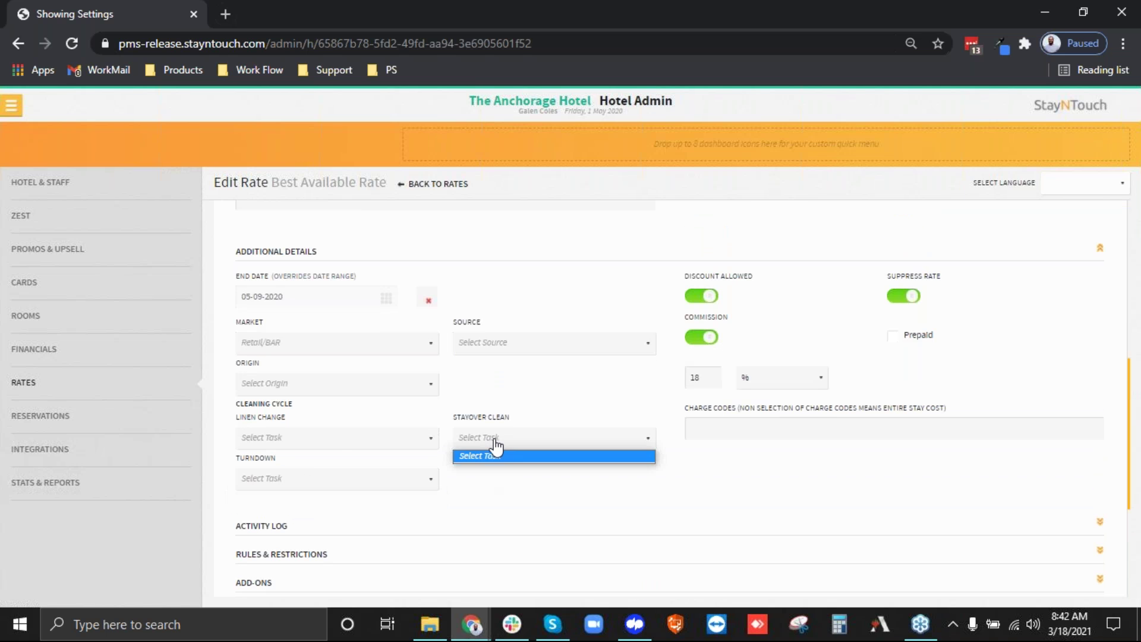
click(325, 440)
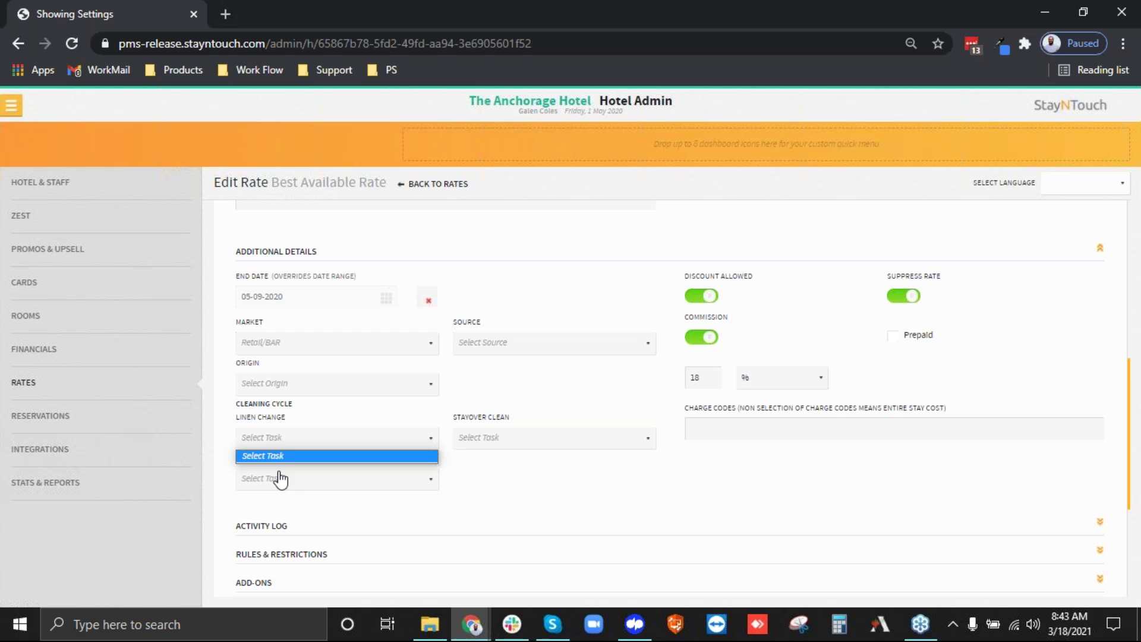
click(639, 470)
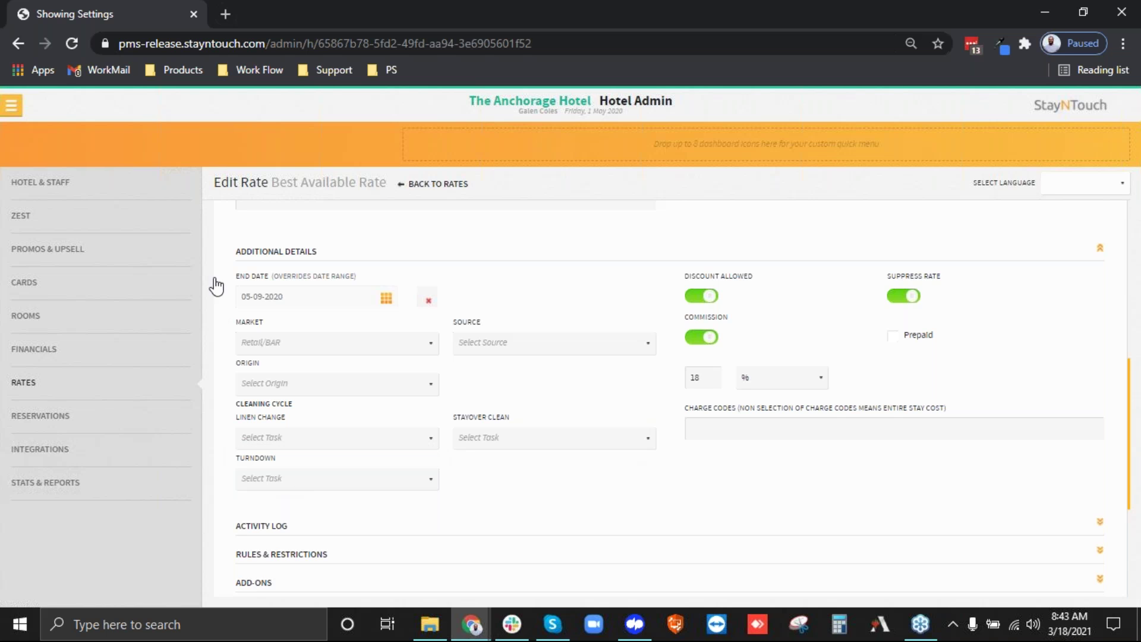
click(265, 252)
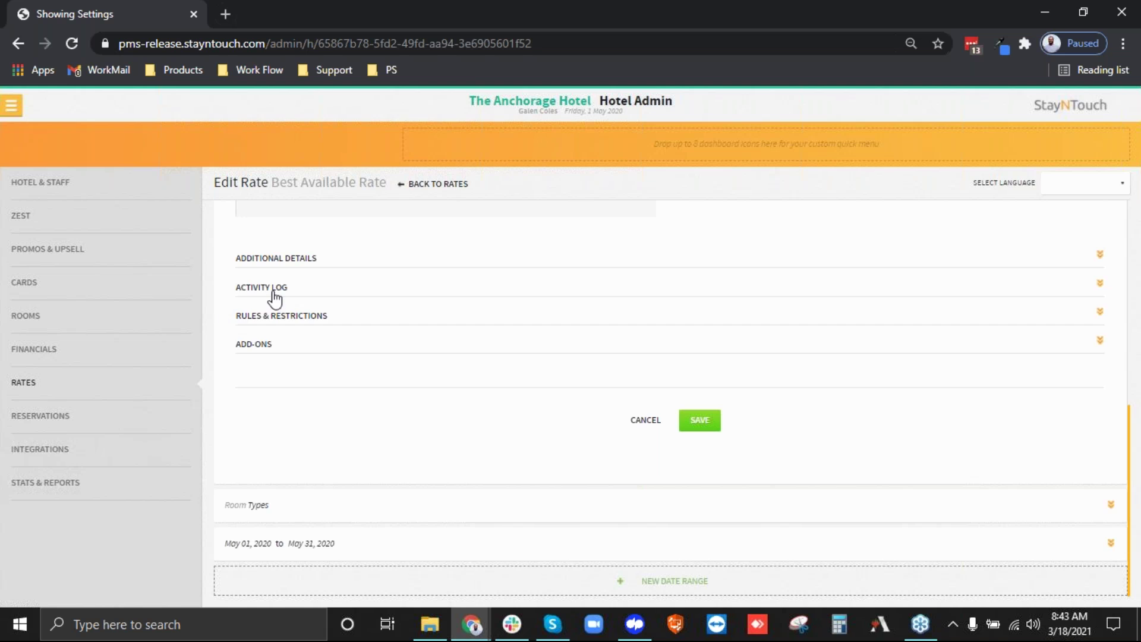
Review and collapse the Best Available Rate's activity log, then expand its Rules & Restrictions.
click(274, 292)
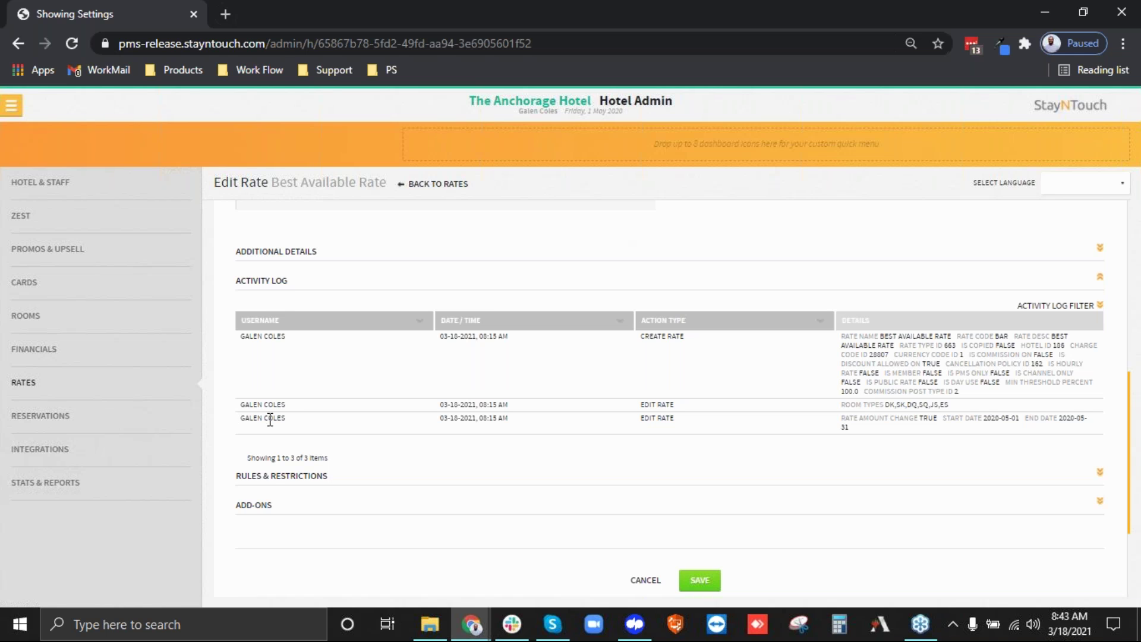
click(257, 287)
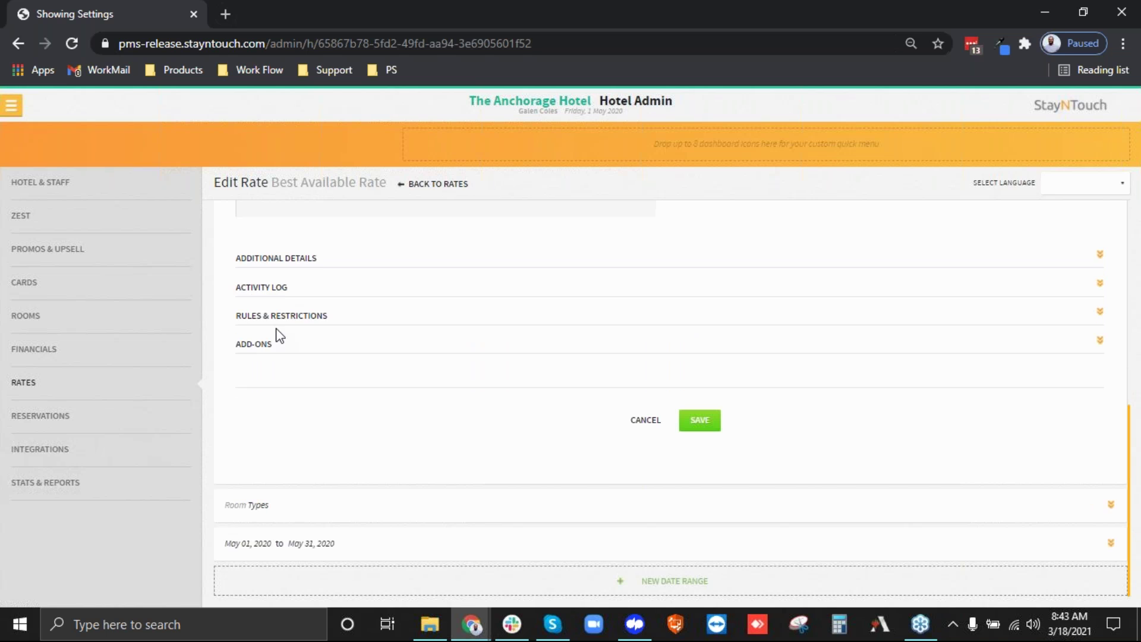
click(258, 317)
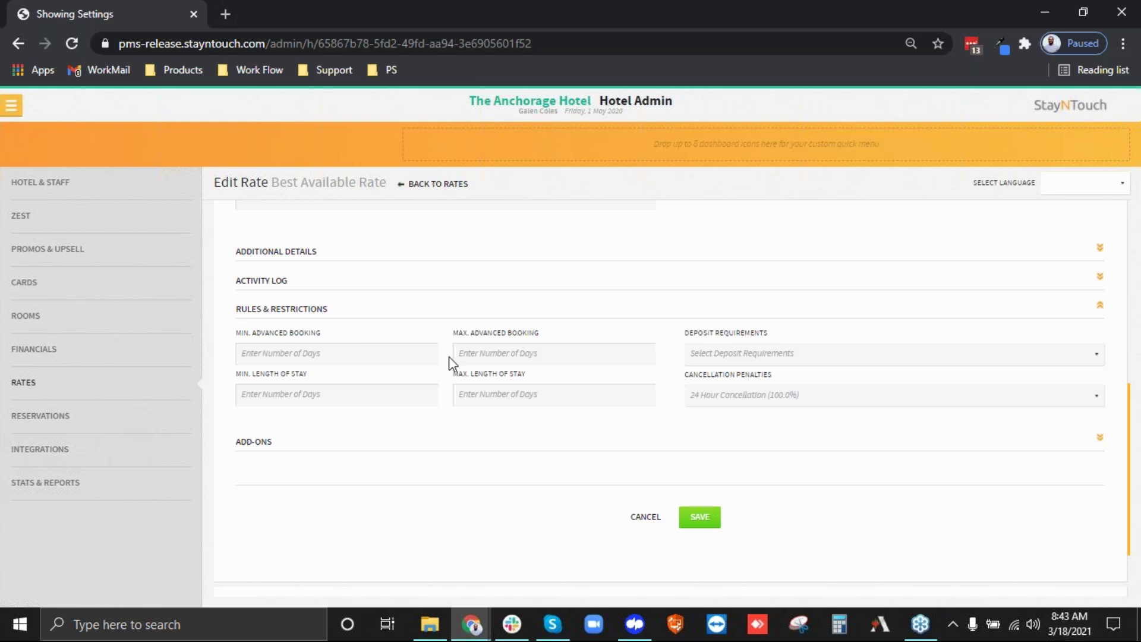
click(817, 356)
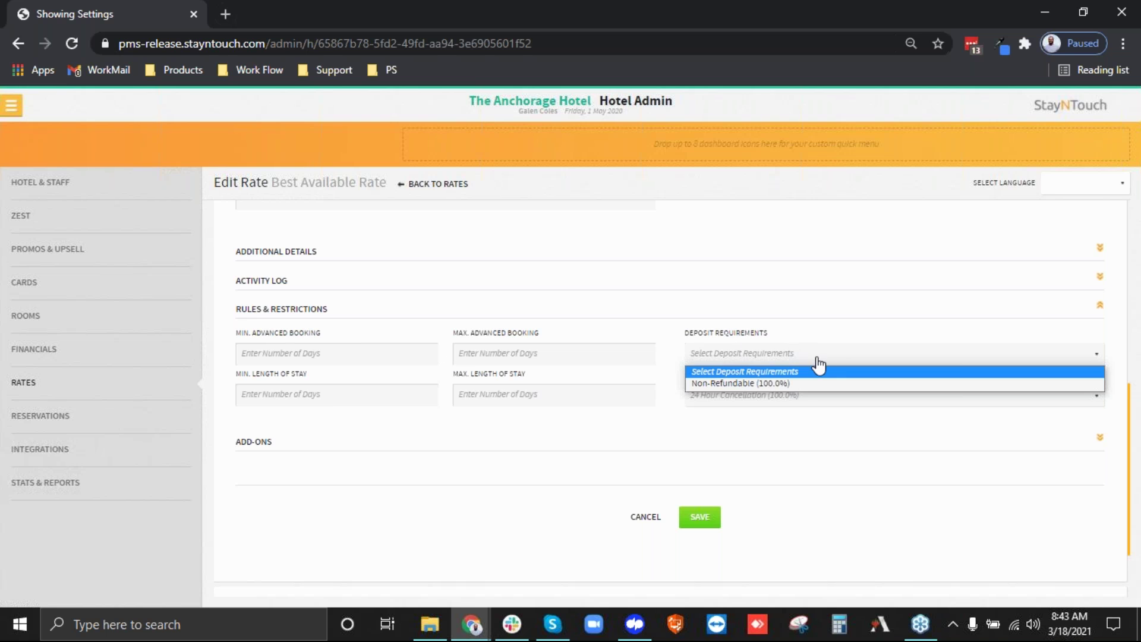
click(780, 369)
click(753, 402)
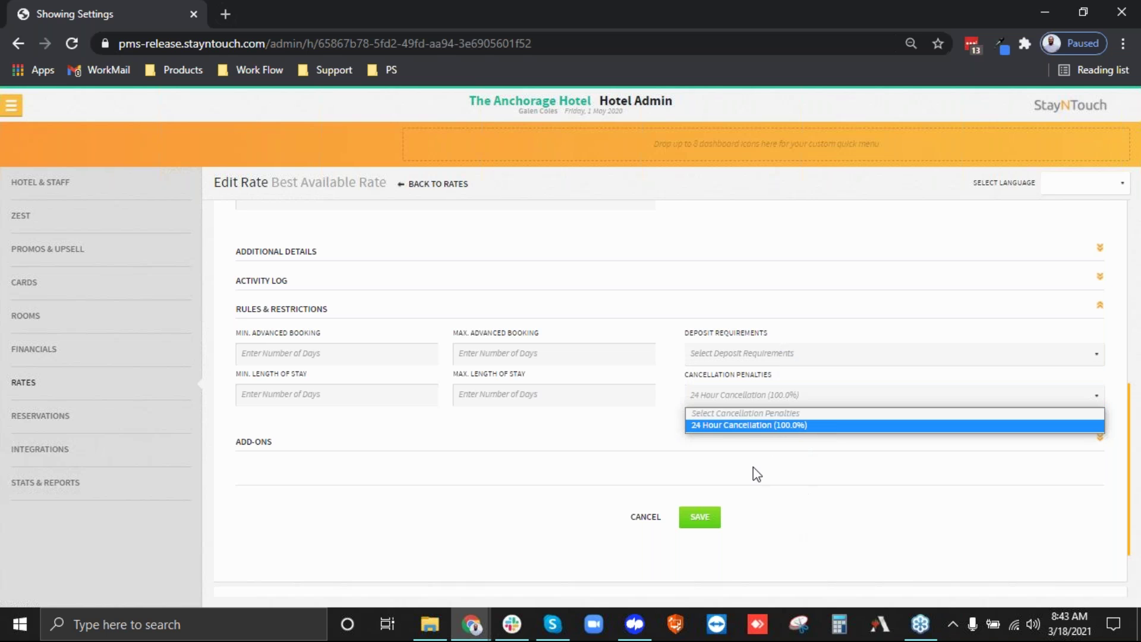
click(734, 424)
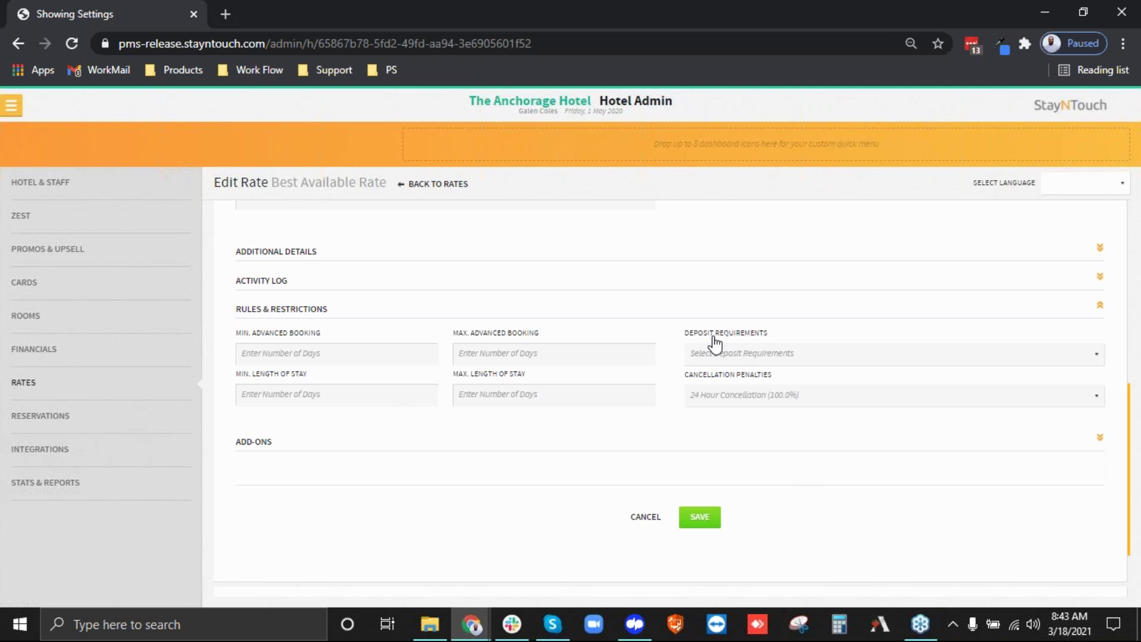
click(319, 309)
Enable the Parking add-on set to 'Include In price', then expand the Room Types section.
click(262, 356)
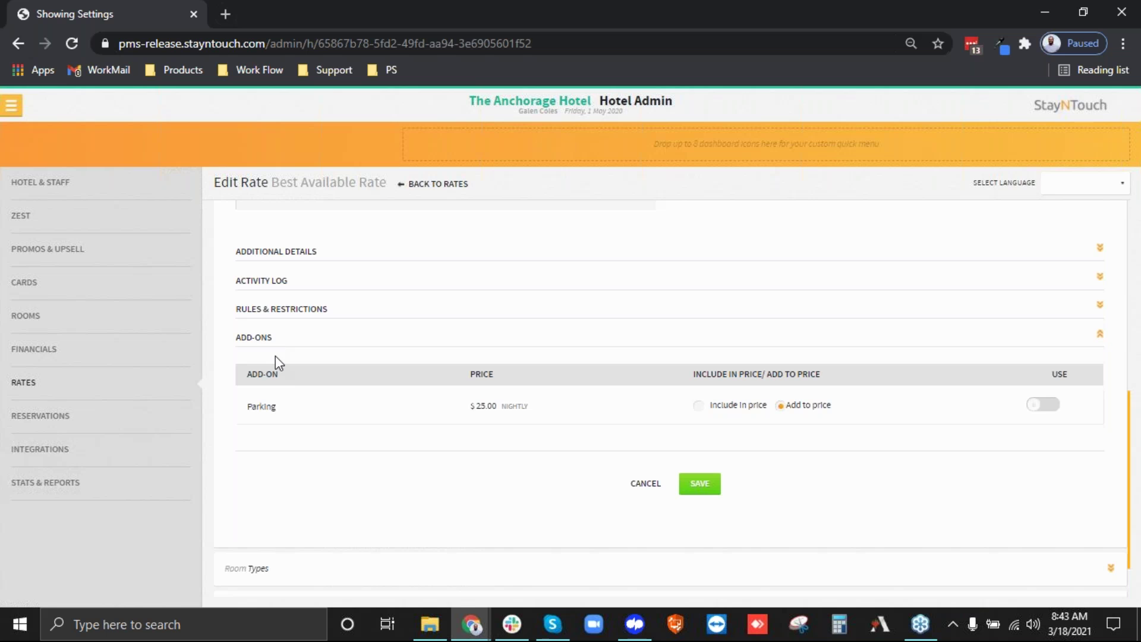
drag(248, 408, 297, 409)
click(1041, 402)
click(255, 427)
click(752, 408)
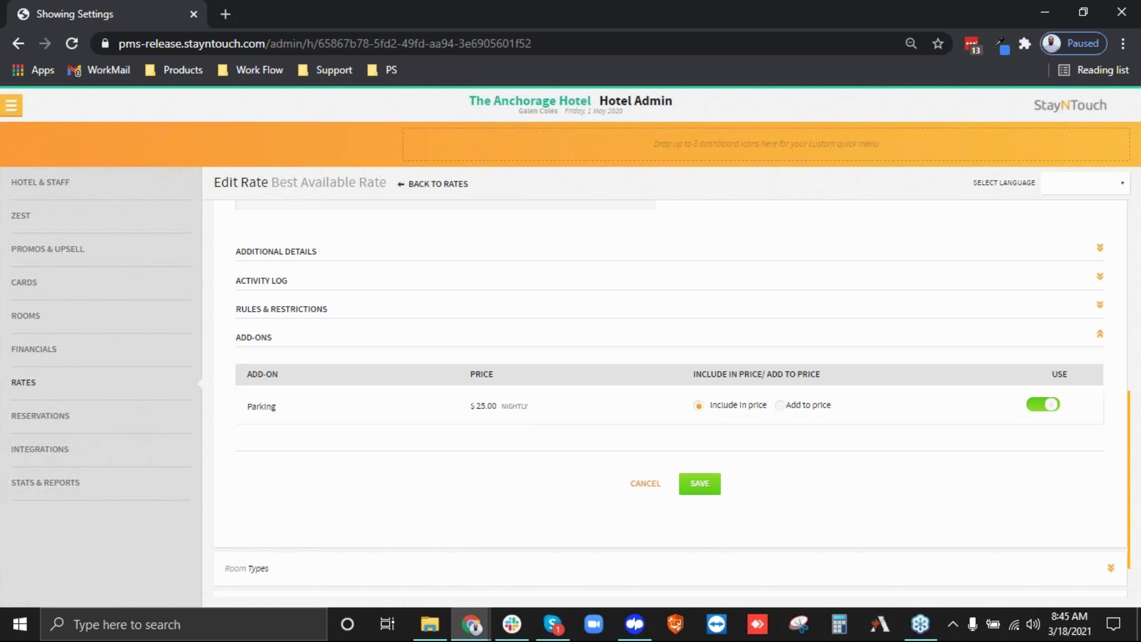
click(646, 483)
click(247, 268)
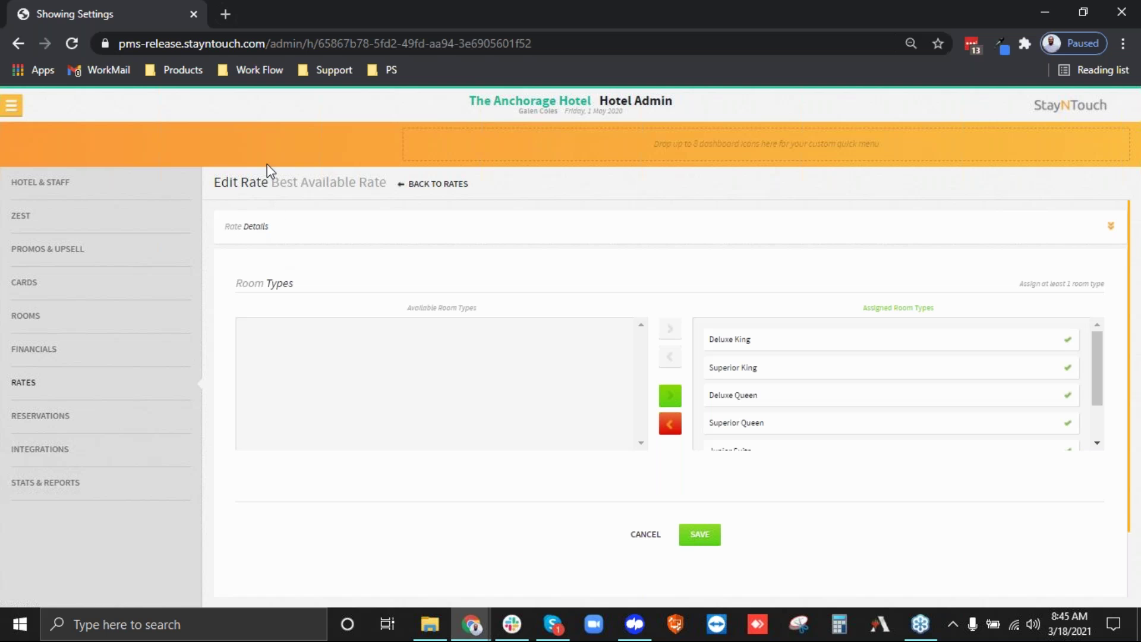
Reassign Deluxe King, Superior King, Deluxe Queen and Superior Queen to the rate, and save.
drag(769, 348, 398, 387)
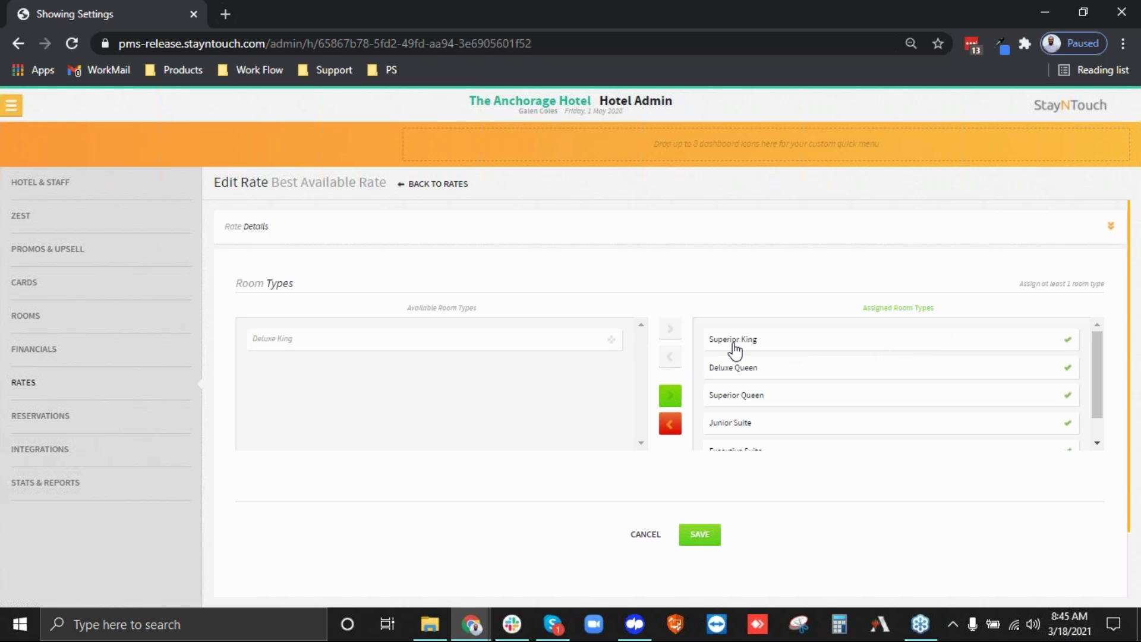
drag(804, 348, 520, 394)
drag(737, 340, 475, 398)
drag(746, 345, 332, 424)
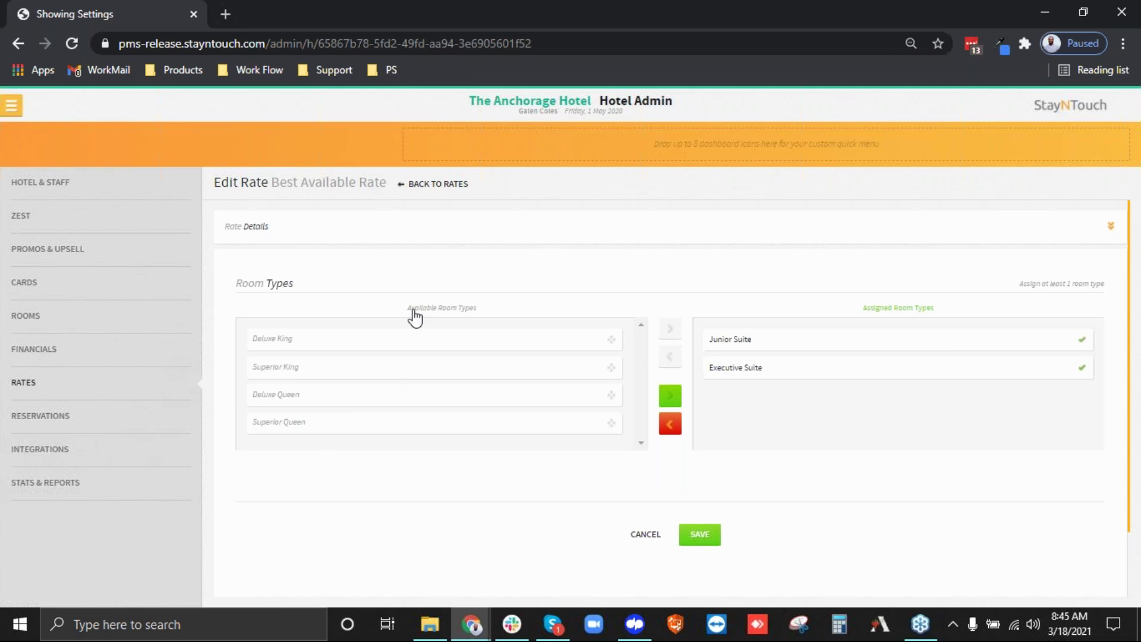
drag(411, 309, 487, 330)
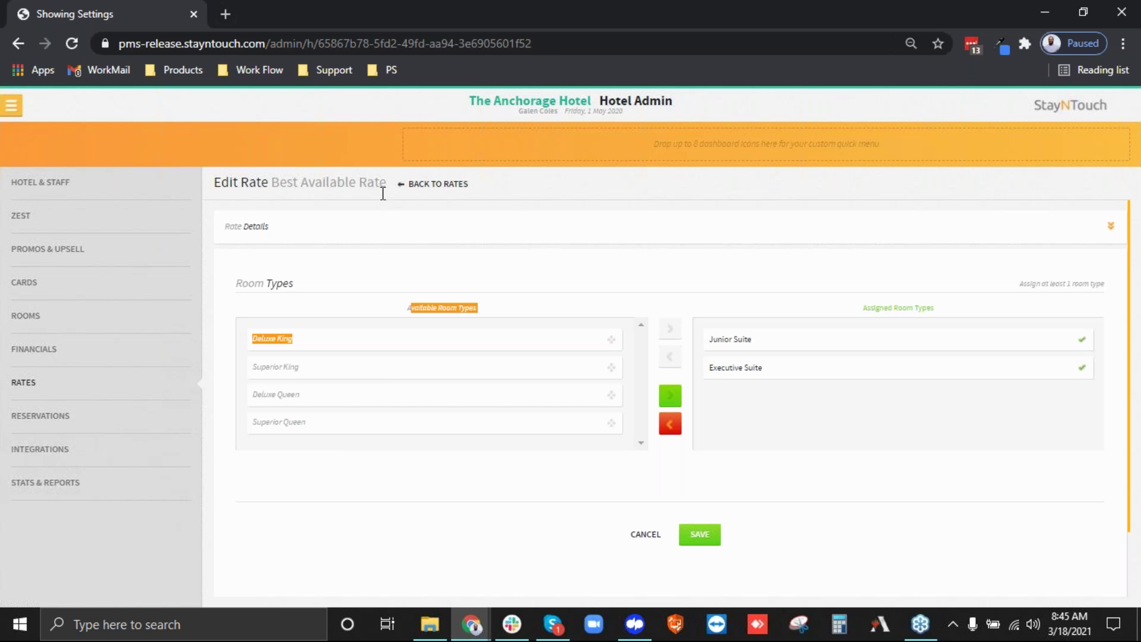
click(662, 397)
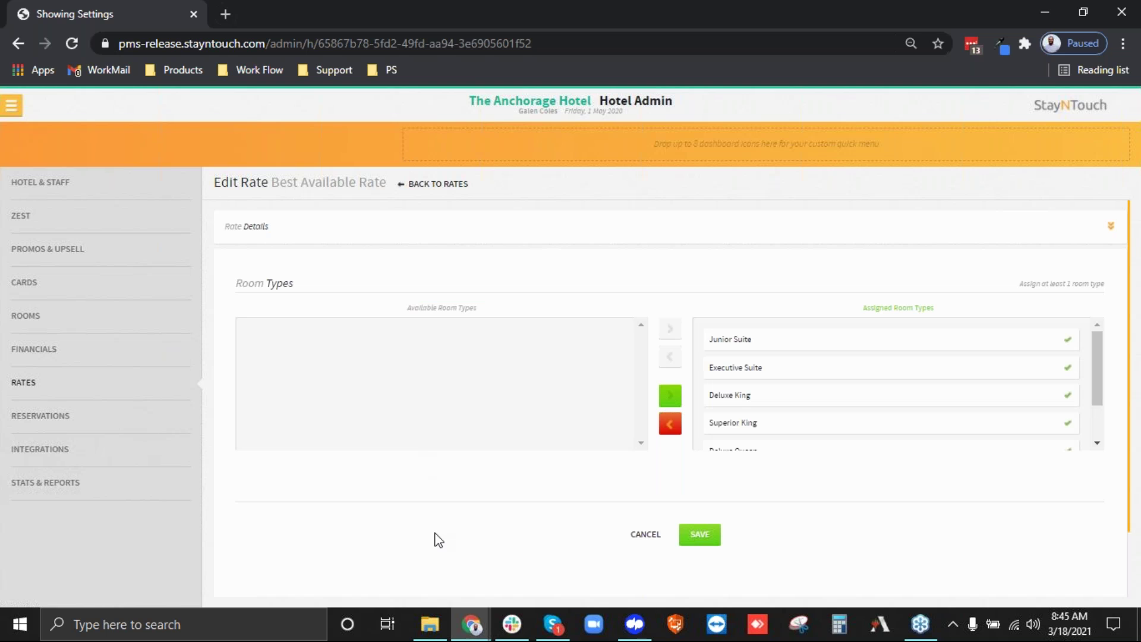
click(690, 537)
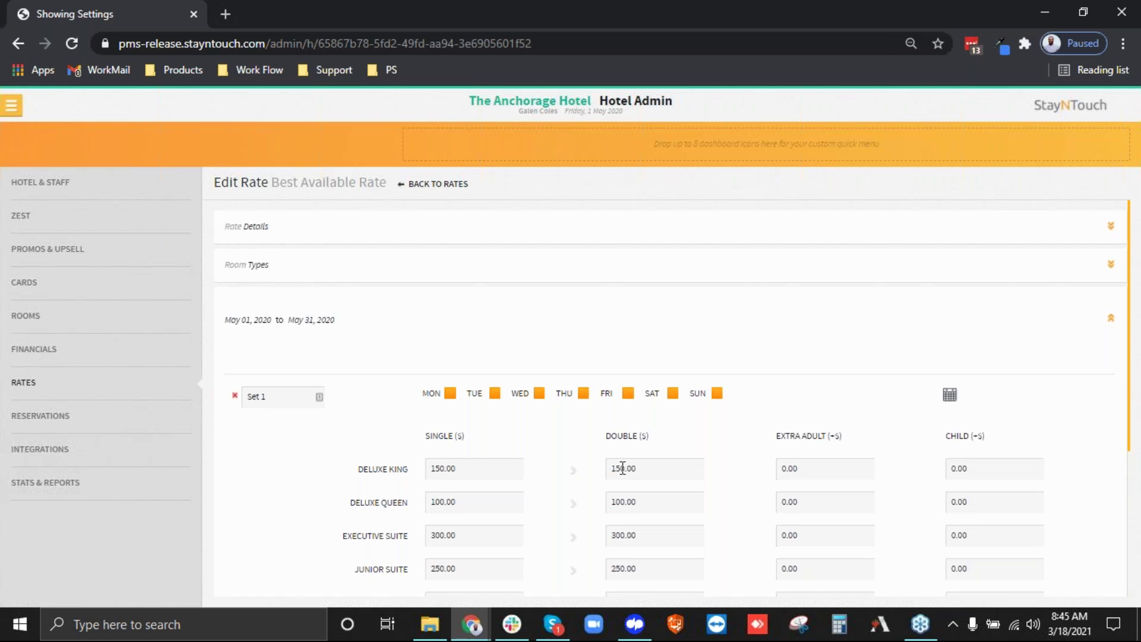
Scroll through the May 01–31, 2020 Set 1 price table.
scroll(619, 468, down, 4)
scroll(670, 415, up, 4)
scroll(252, 318, down, 4)
scroll(315, 276, up, 3)
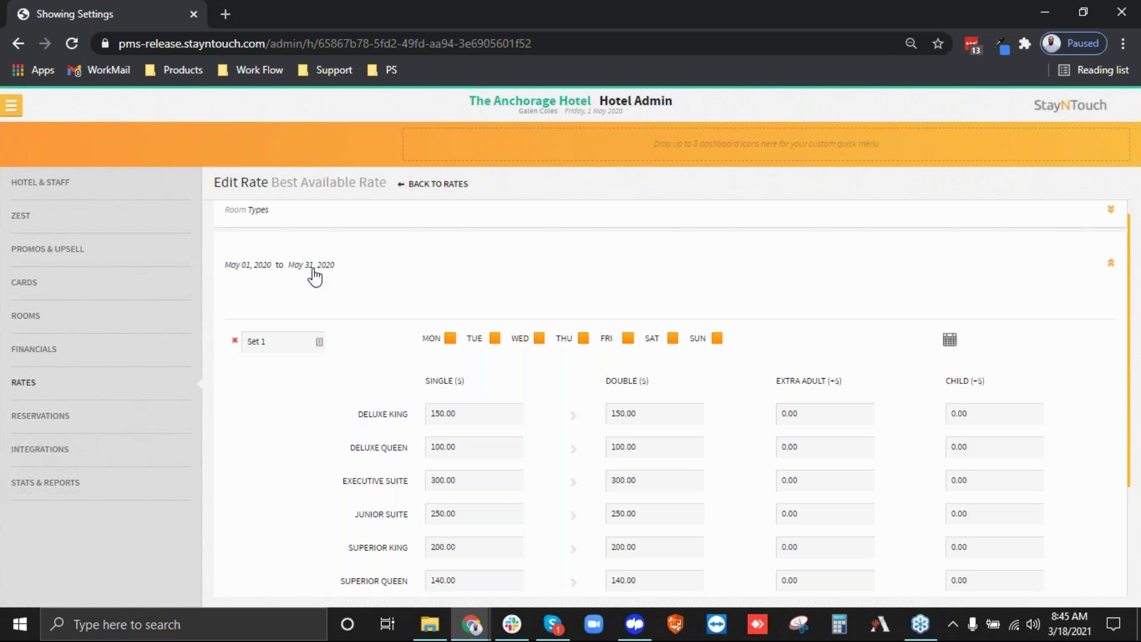
drag(225, 266, 334, 269)
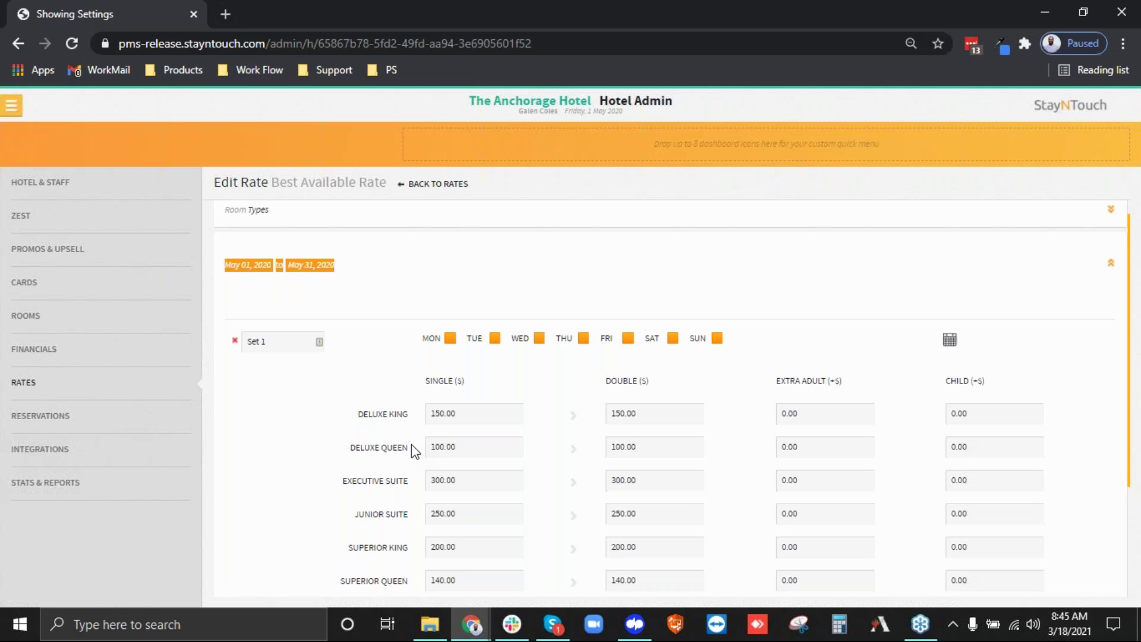
scroll(411, 444, down, 2)
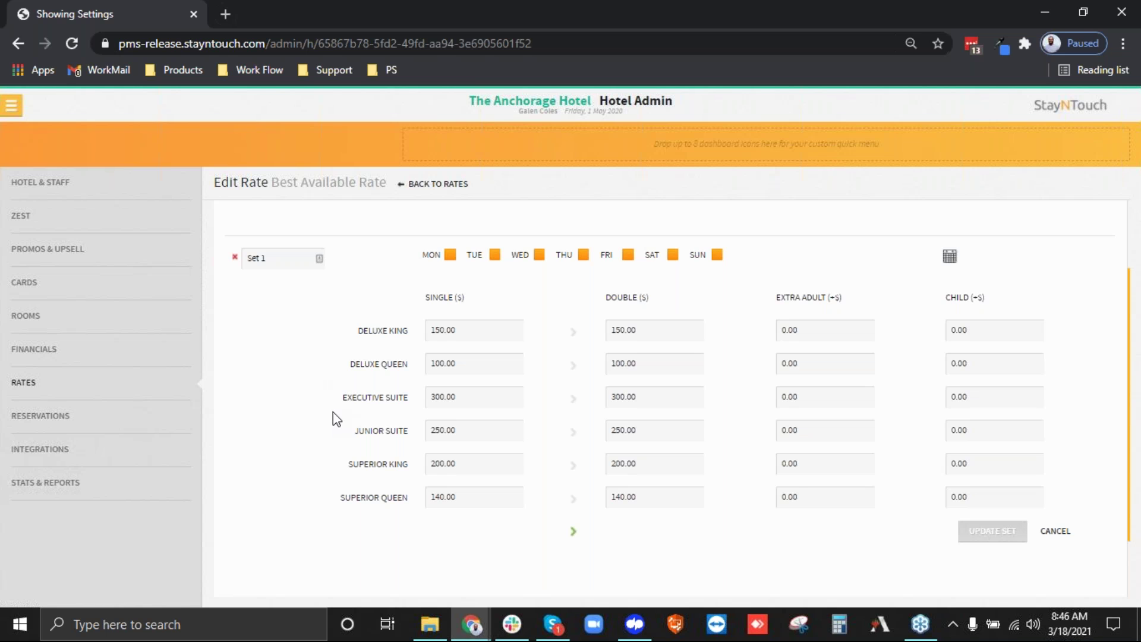
scroll(333, 412, up, 2)
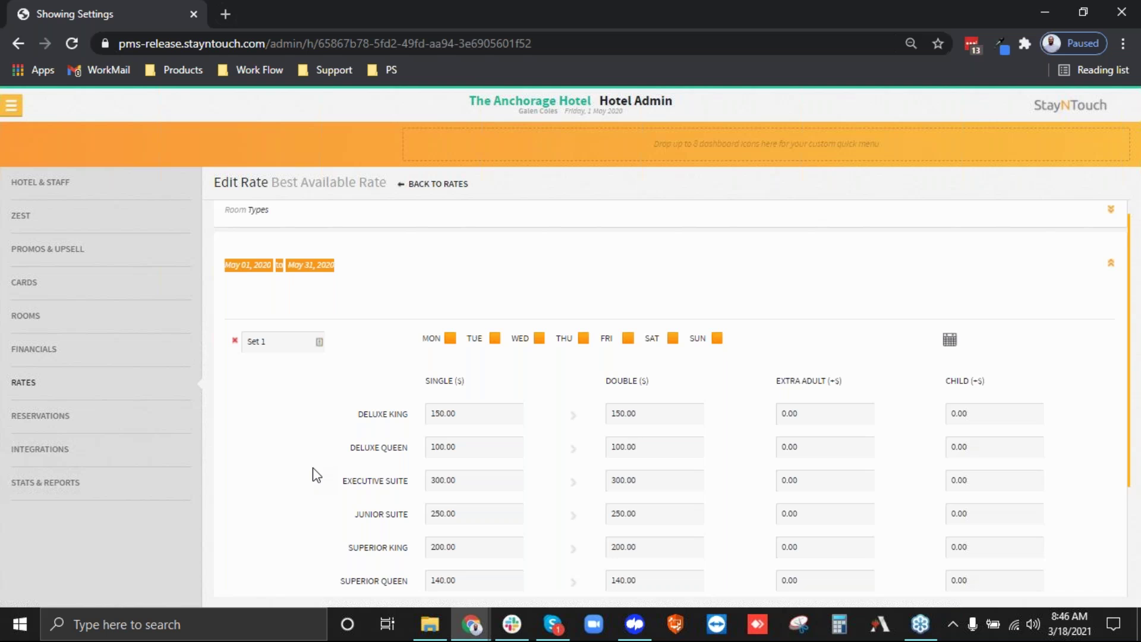
scroll(317, 475, down, 2)
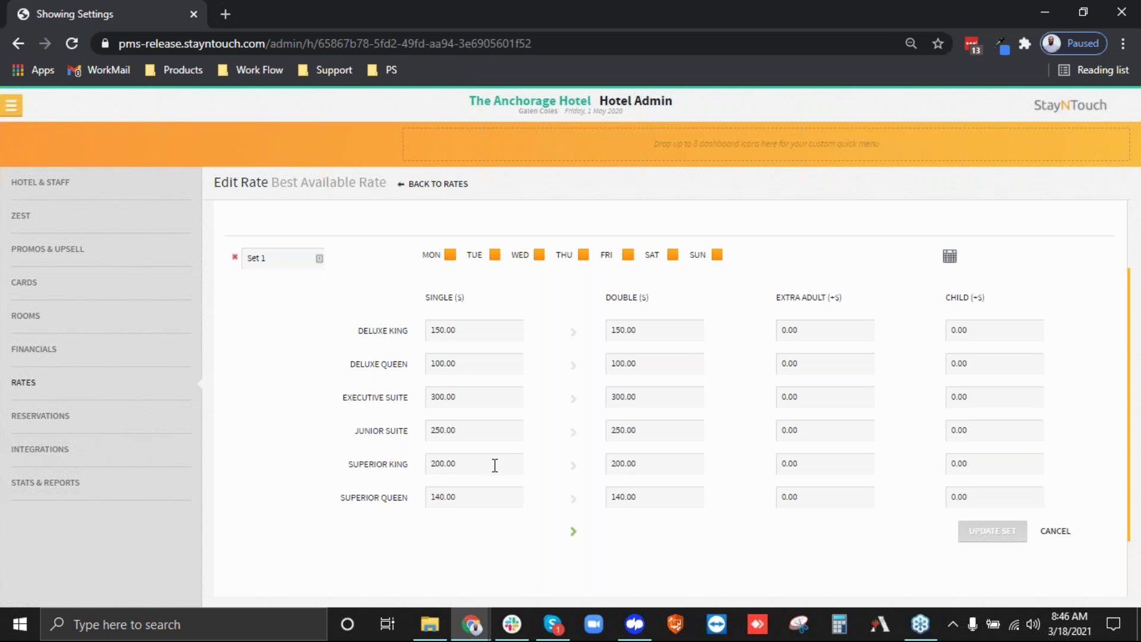
Select the Deluxe Queen single price (100) without changing it, then collapse the May 2020 range.
click(465, 364)
drag(465, 364, 424, 363)
scroll(1064, 535, down, 1)
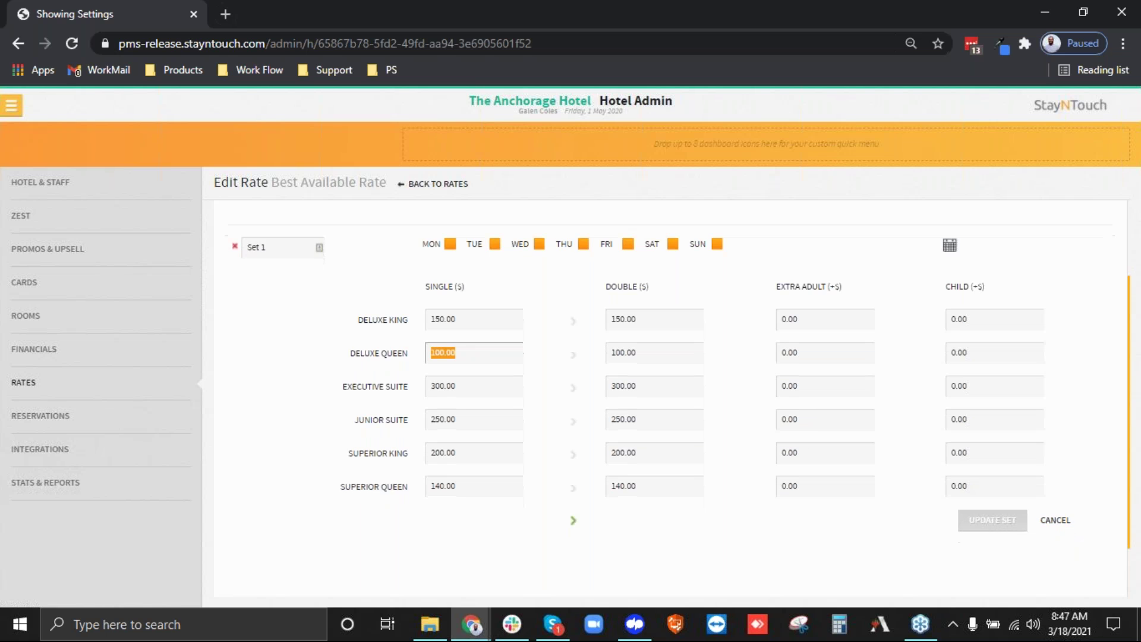
scroll(648, 586, down, 1)
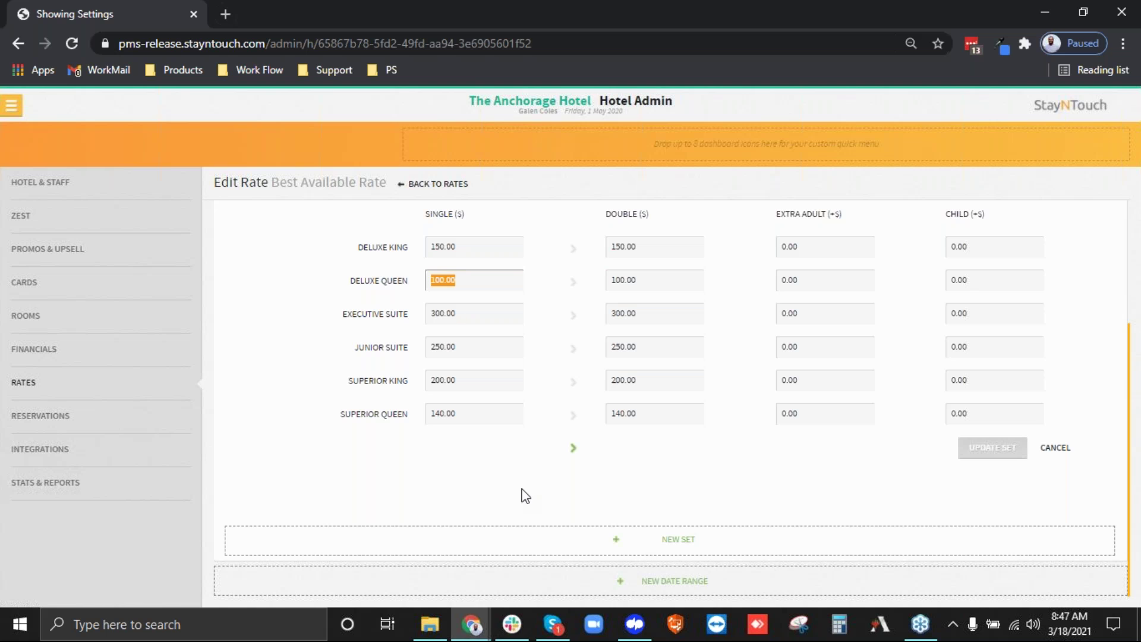
scroll(522, 492, up, 3)
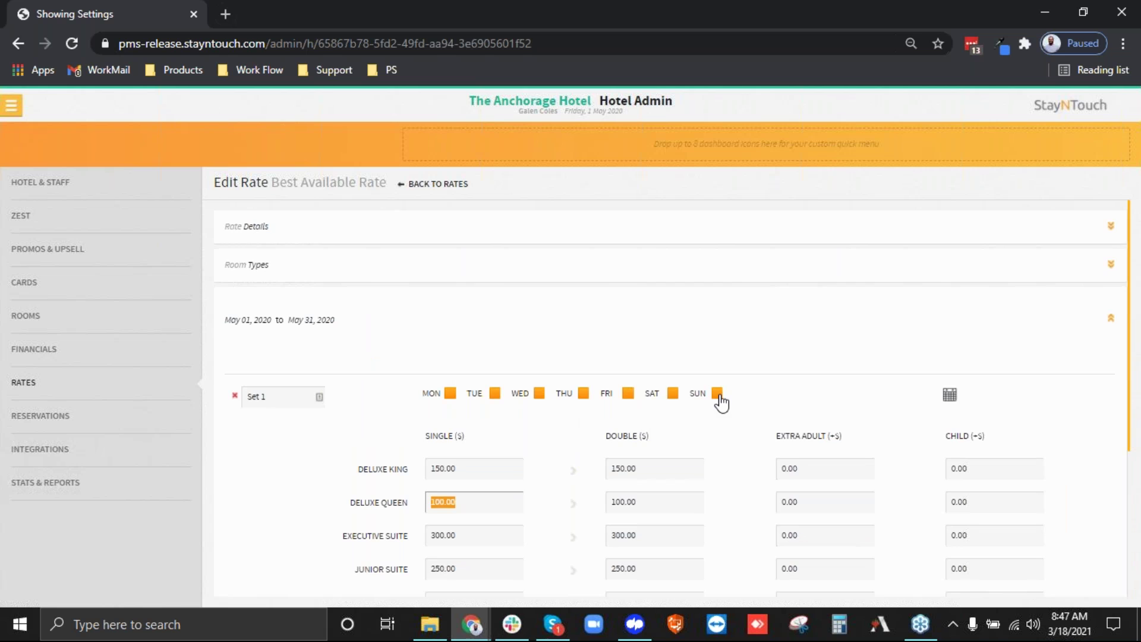
scroll(719, 400, down, 3)
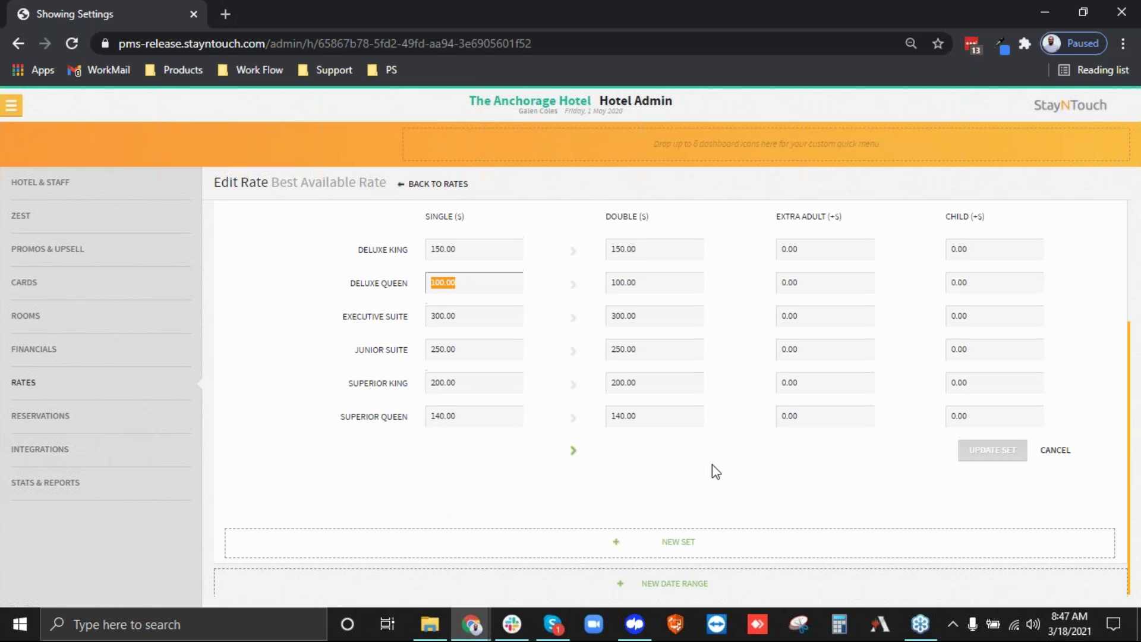
scroll(712, 466, up, 3)
drag(226, 323, 349, 331)
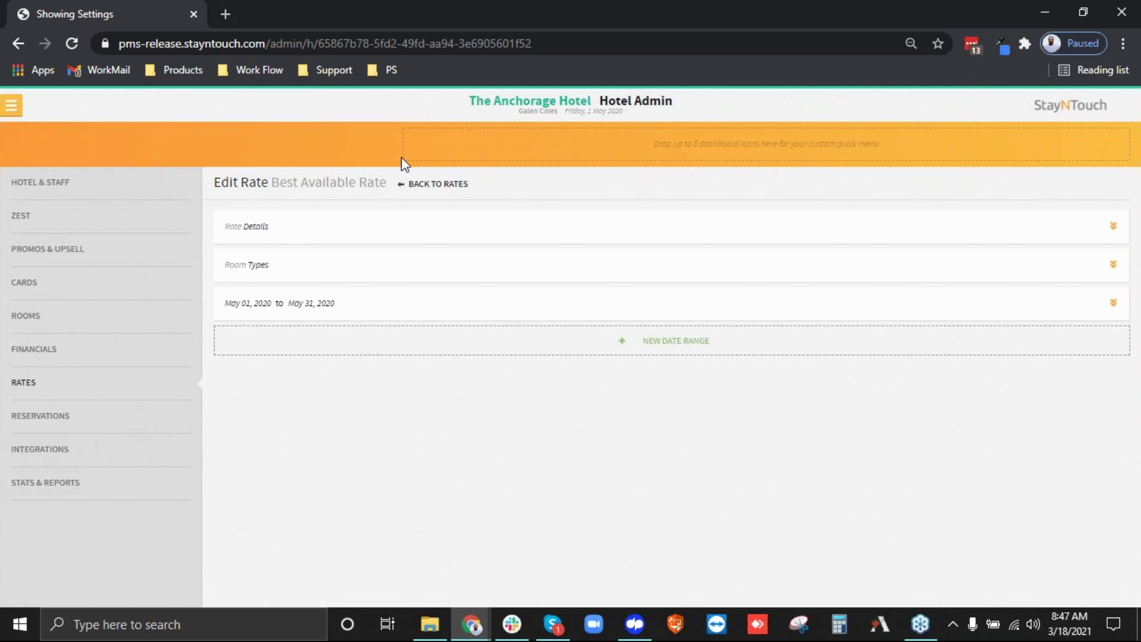
Go back to the rates list, then on to the Rates settings menu.
click(409, 185)
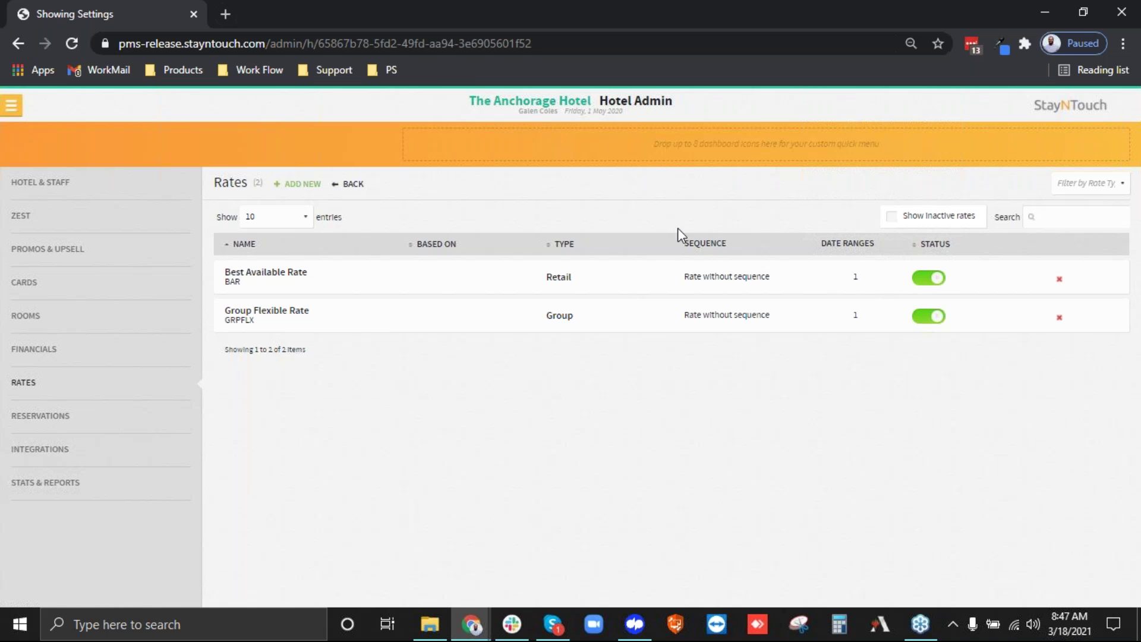
click(357, 184)
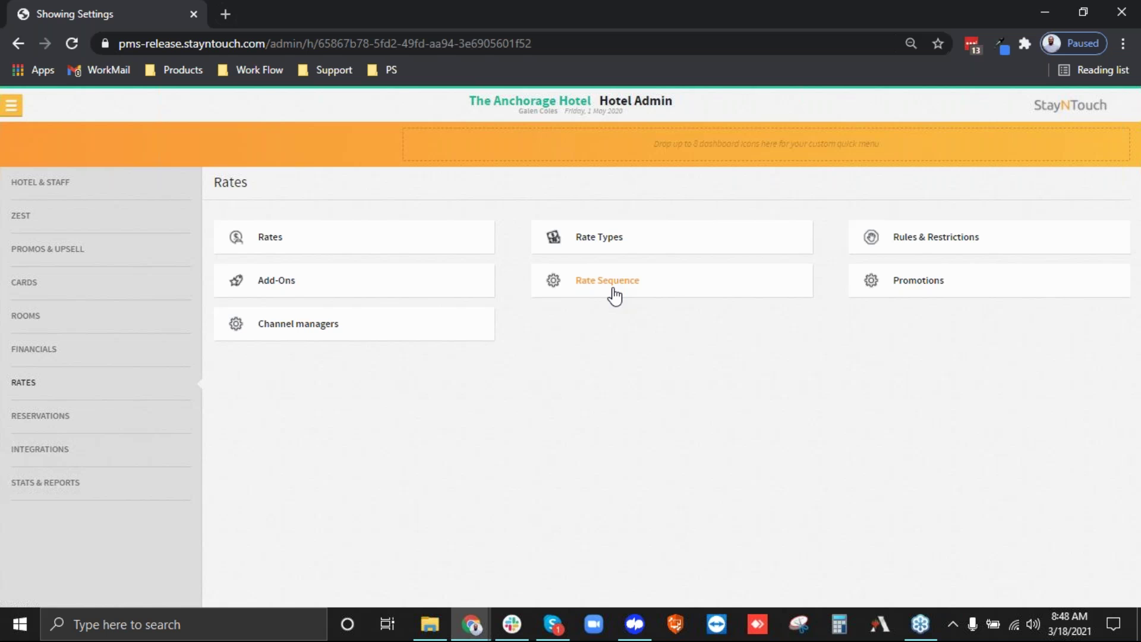
Open the Rate Sequence tile on the Rates settings menu.
click(614, 295)
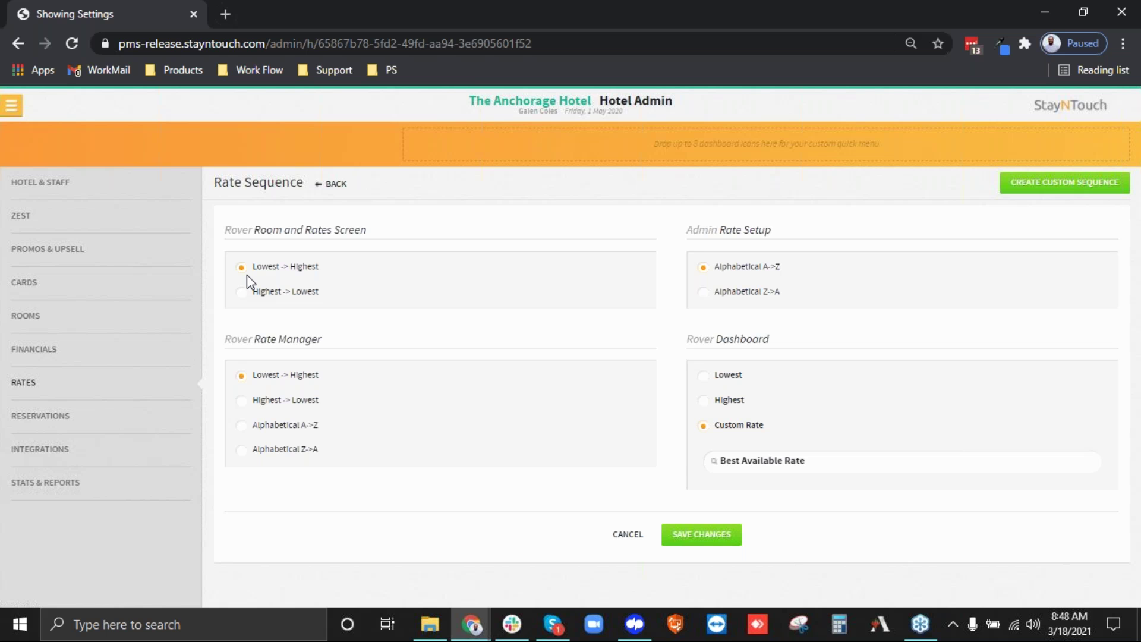
Add a custom rate sequence named Summer Season, then try dragging it to reorder.
click(1081, 179)
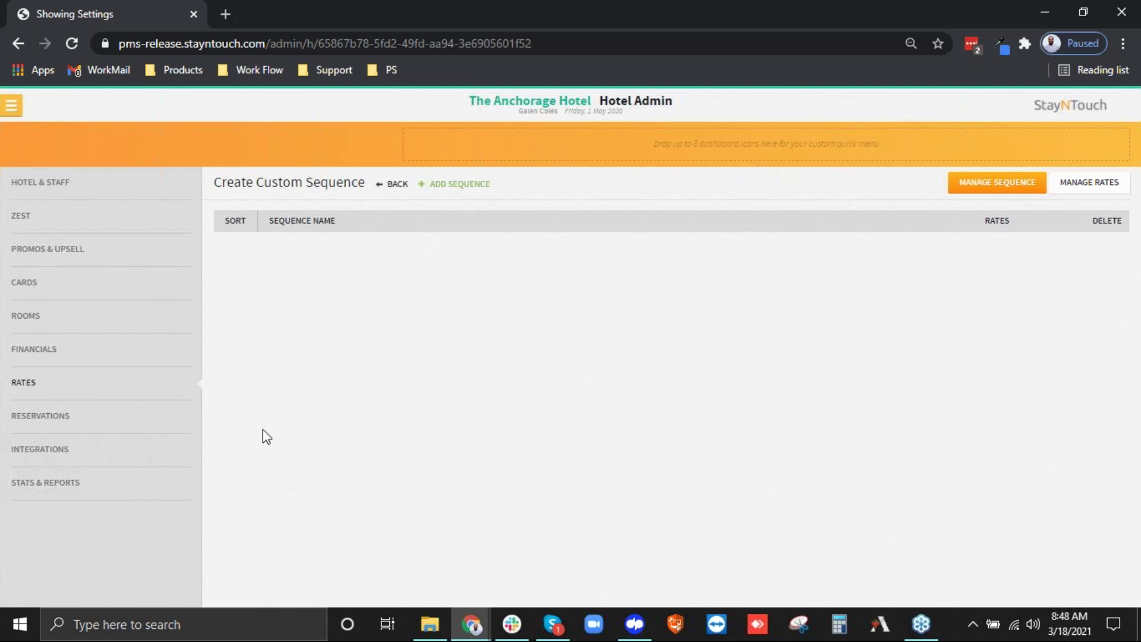
click(441, 185)
click(357, 270)
text(Summer See)
text(son)
click(701, 320)
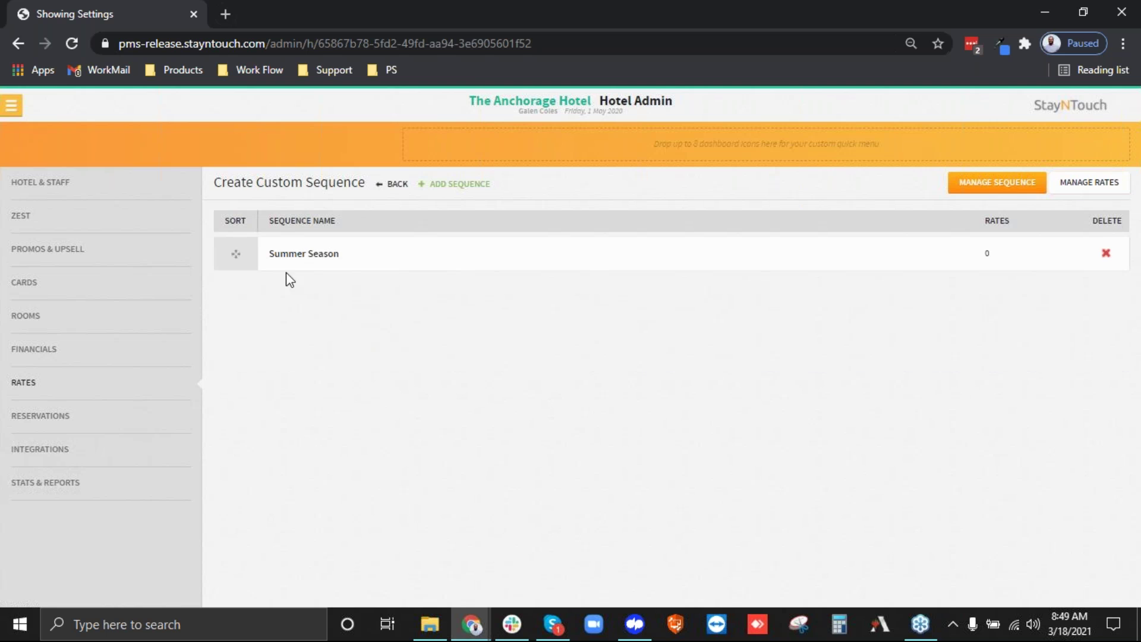
mouse_move(239, 251)
mouse_down()
mouse_move(240, 287)
mouse_move(236, 262)
mouse_up()
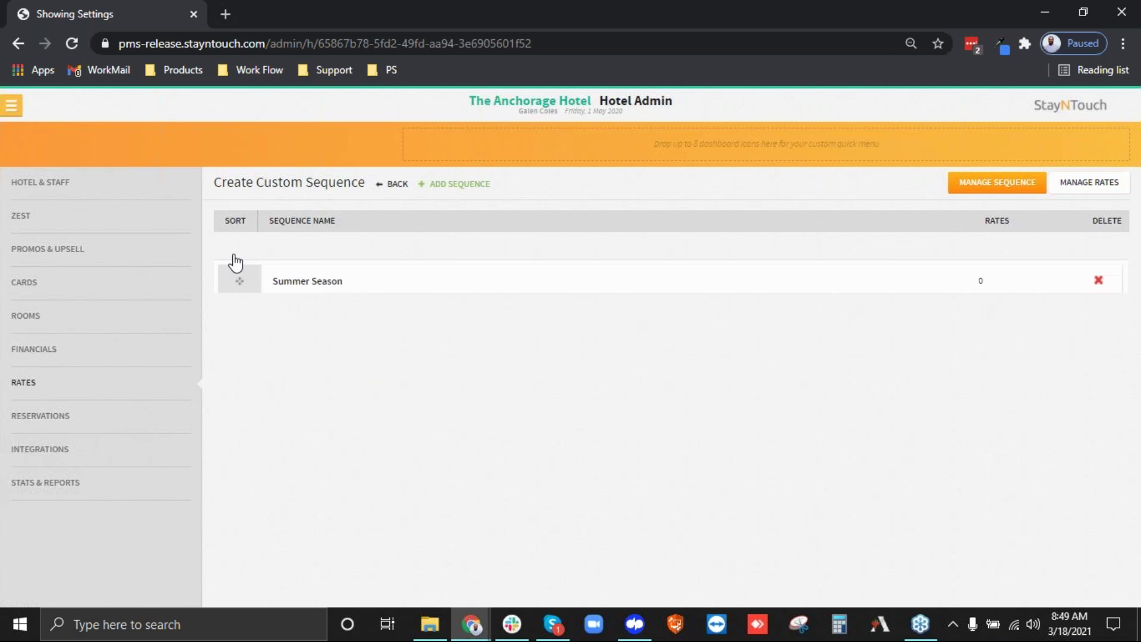
drag(236, 262, 418, 265)
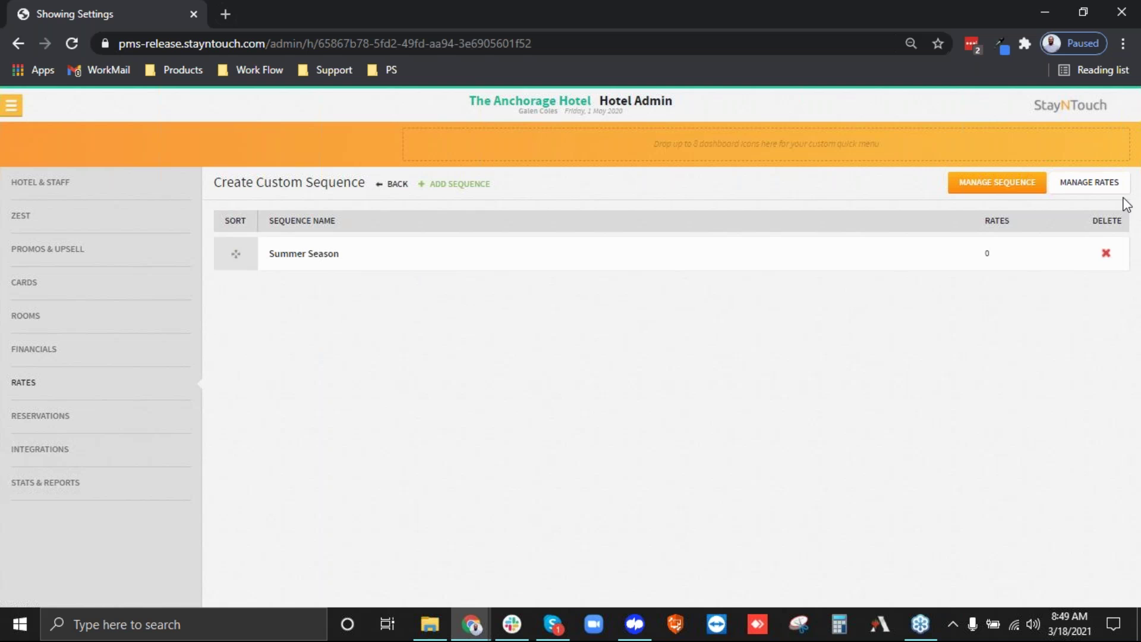
Add Group Flexible Rate and Best Available Rate to Summer Season, with Best Available Rate first.
click(1107, 185)
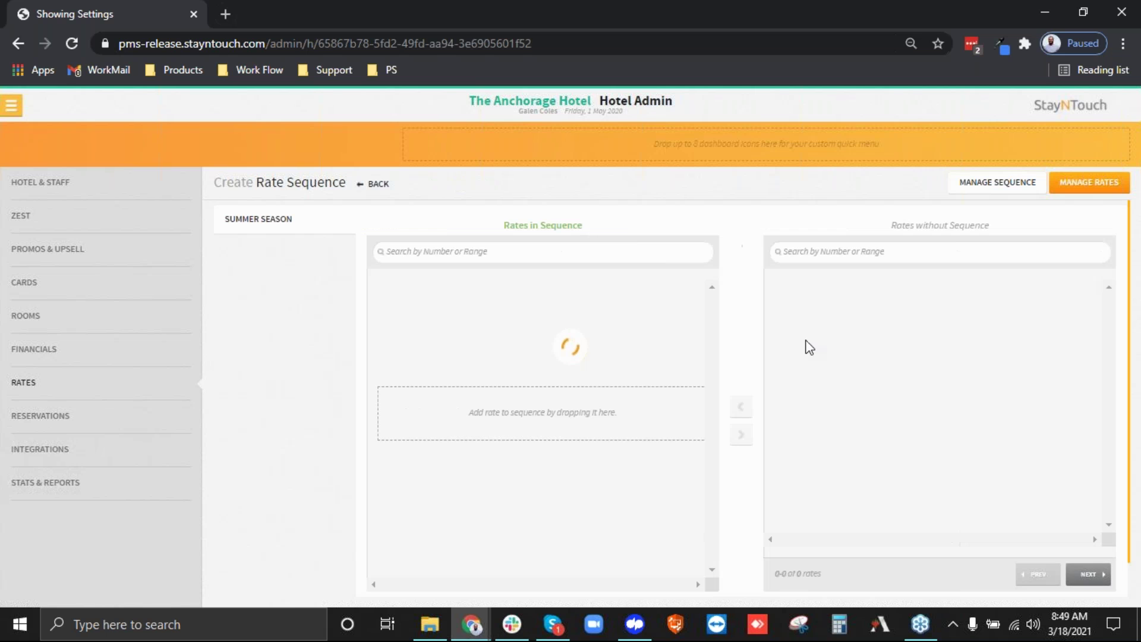
drag(838, 324, 449, 298)
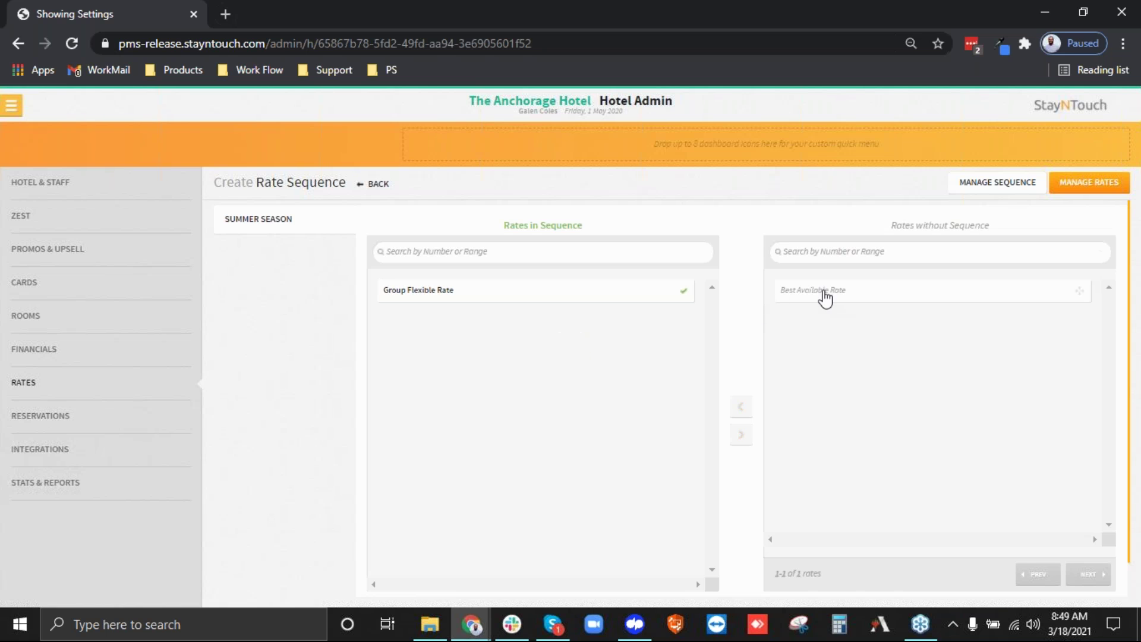
drag(825, 299, 424, 462)
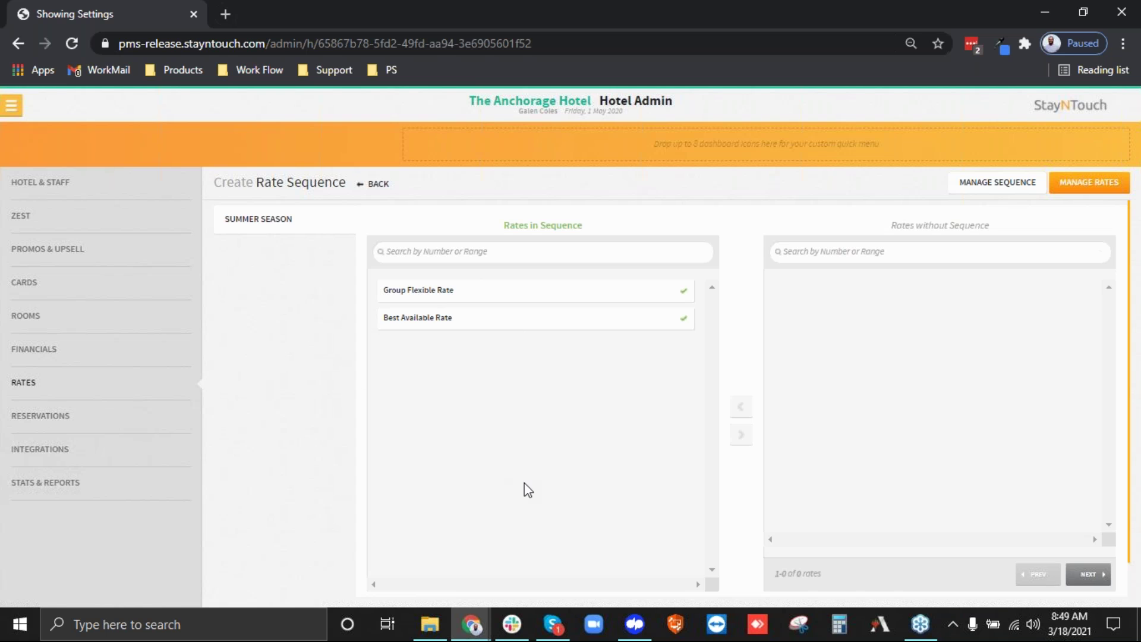
drag(476, 312, 479, 275)
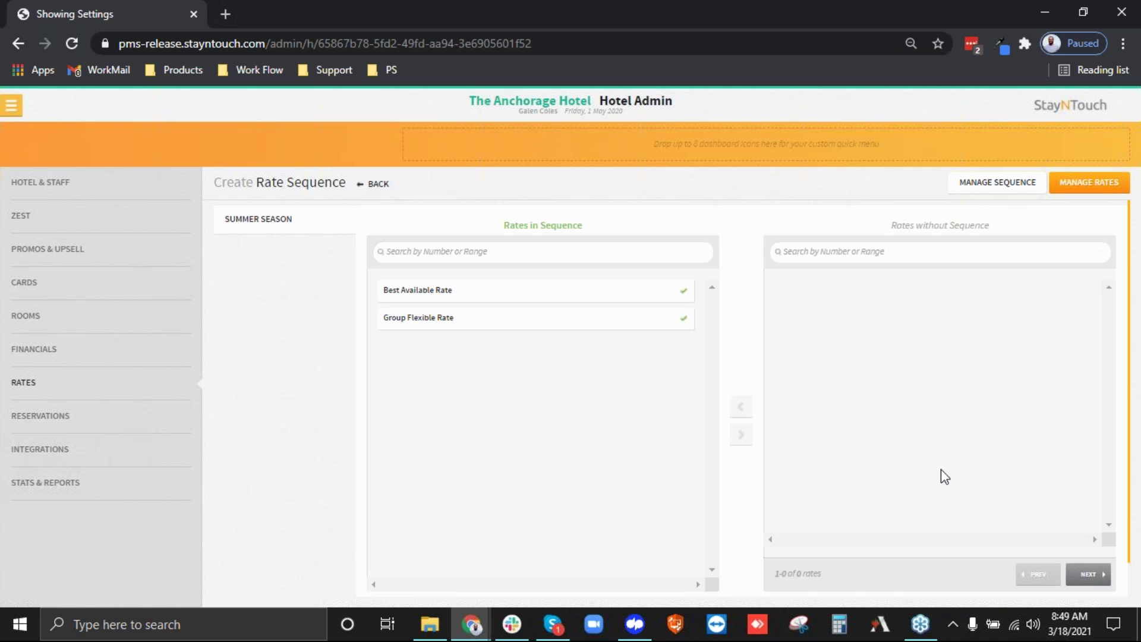
click(373, 185)
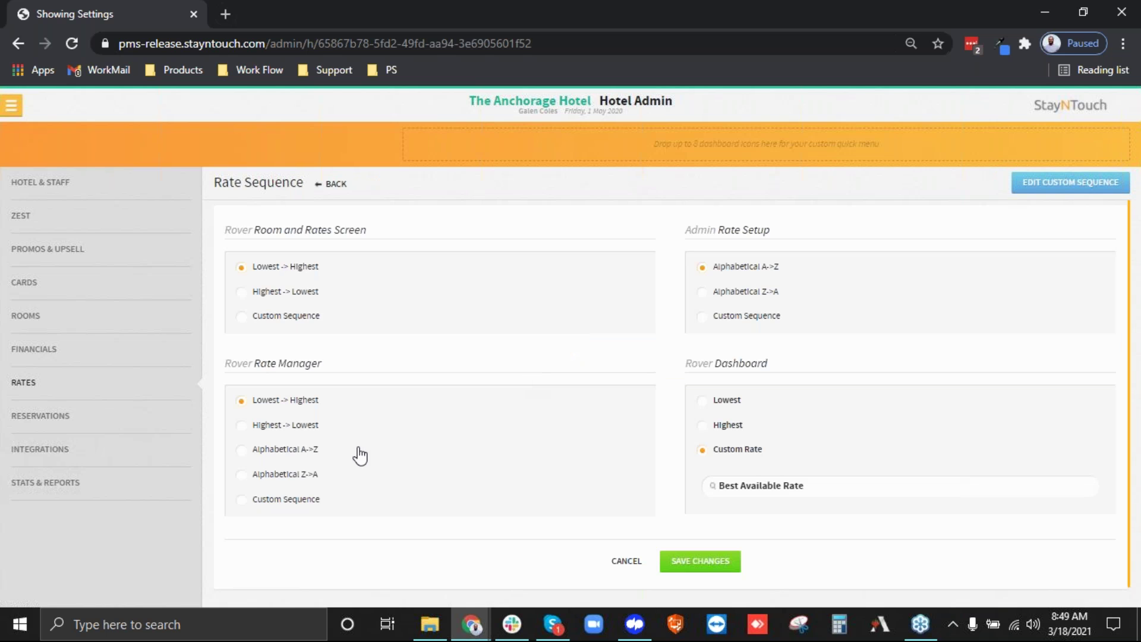
Set Admin Rate Setup, Room and Rates screen and Rate Manager to Custom Sequence, then return to Rates.
click(732, 322)
click(298, 319)
click(300, 501)
click(23, 383)
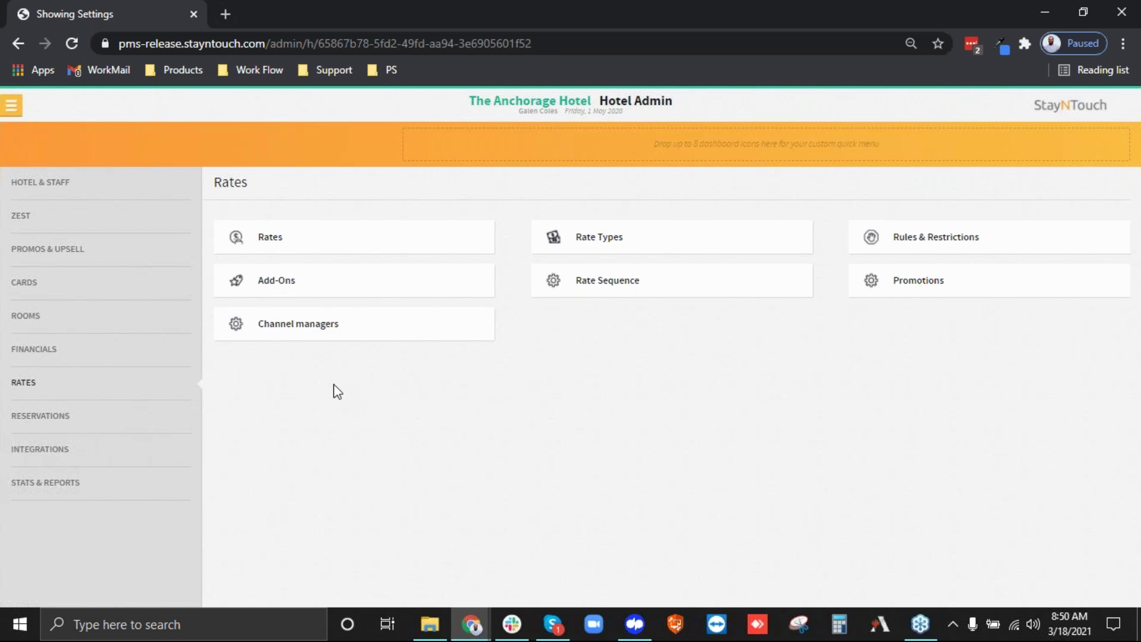
Go to the Channel managers list and open the rates for Synxis OTA.
click(294, 324)
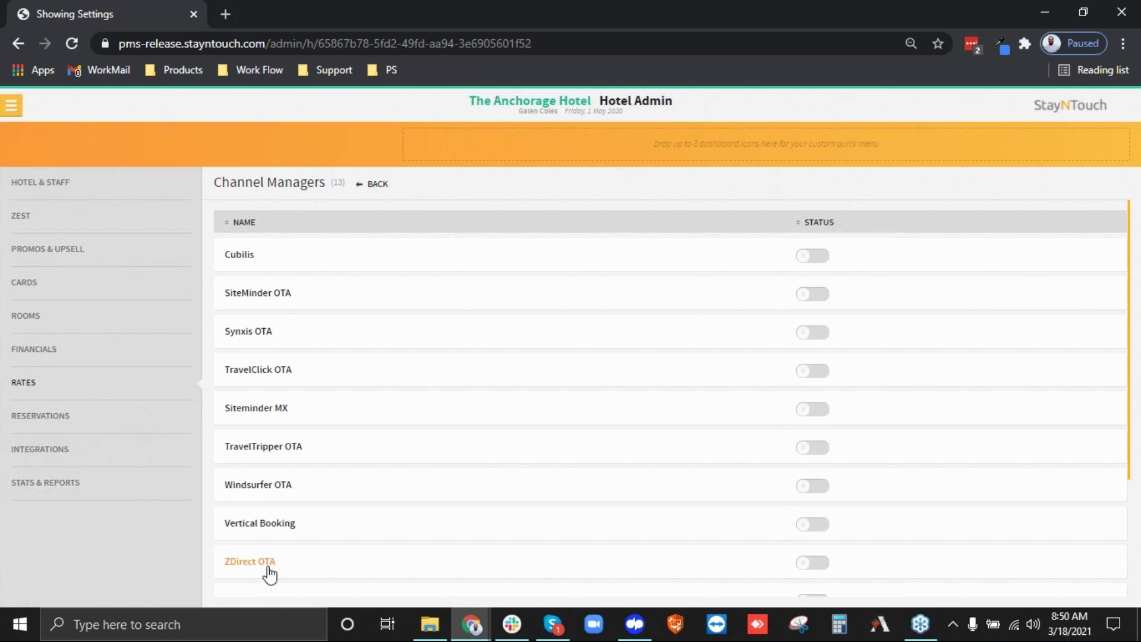
scroll(269, 574, down, 2)
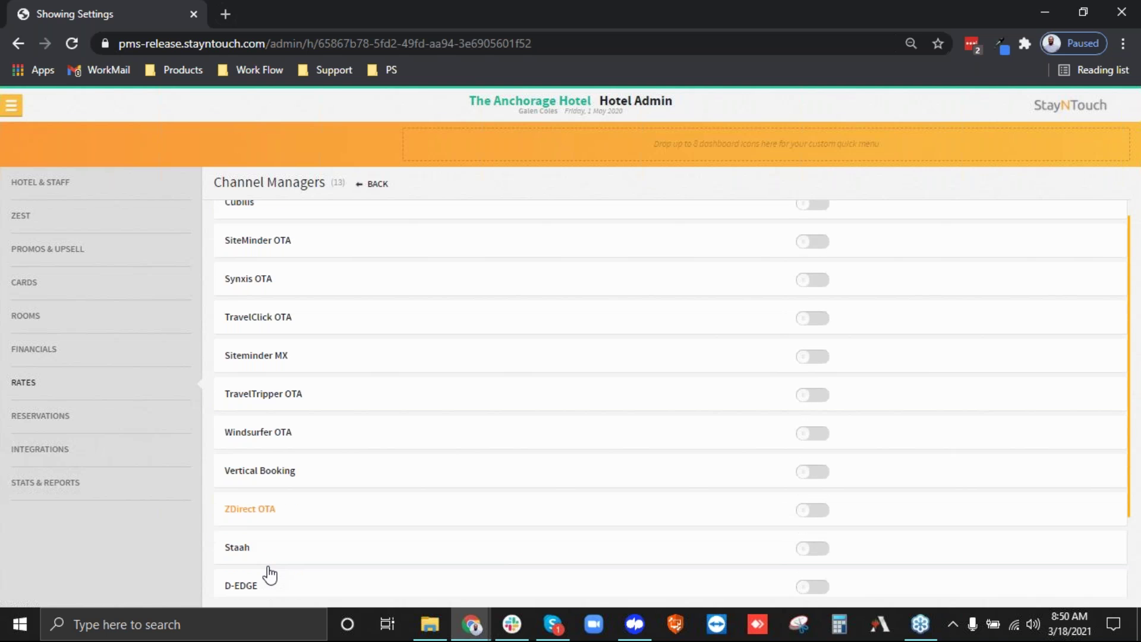
scroll(267, 573, up, 2)
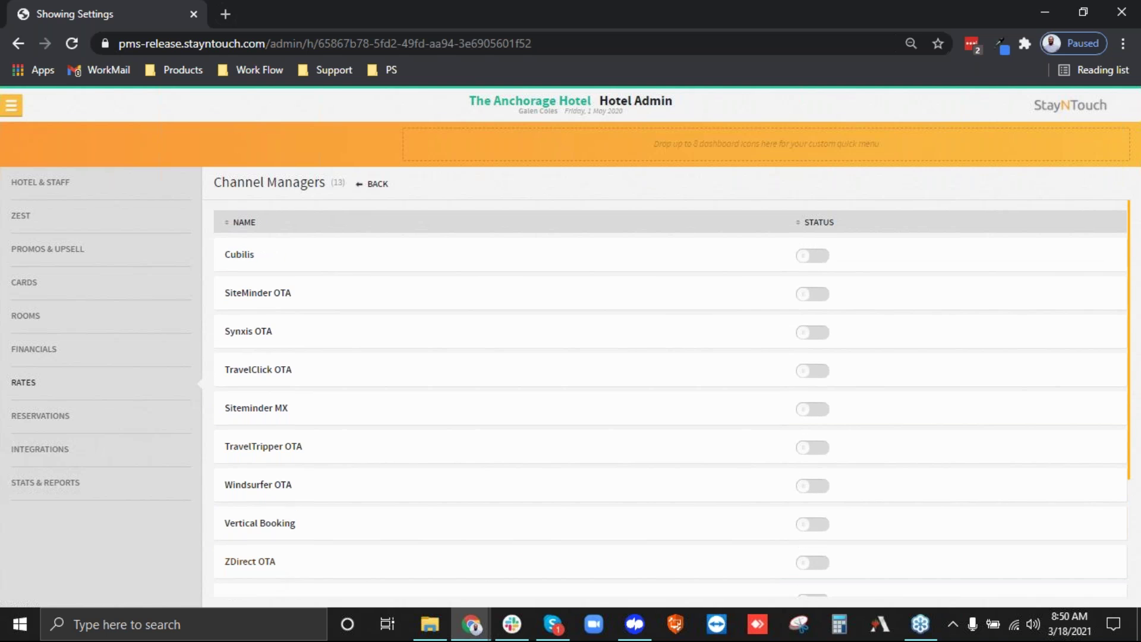
click(260, 341)
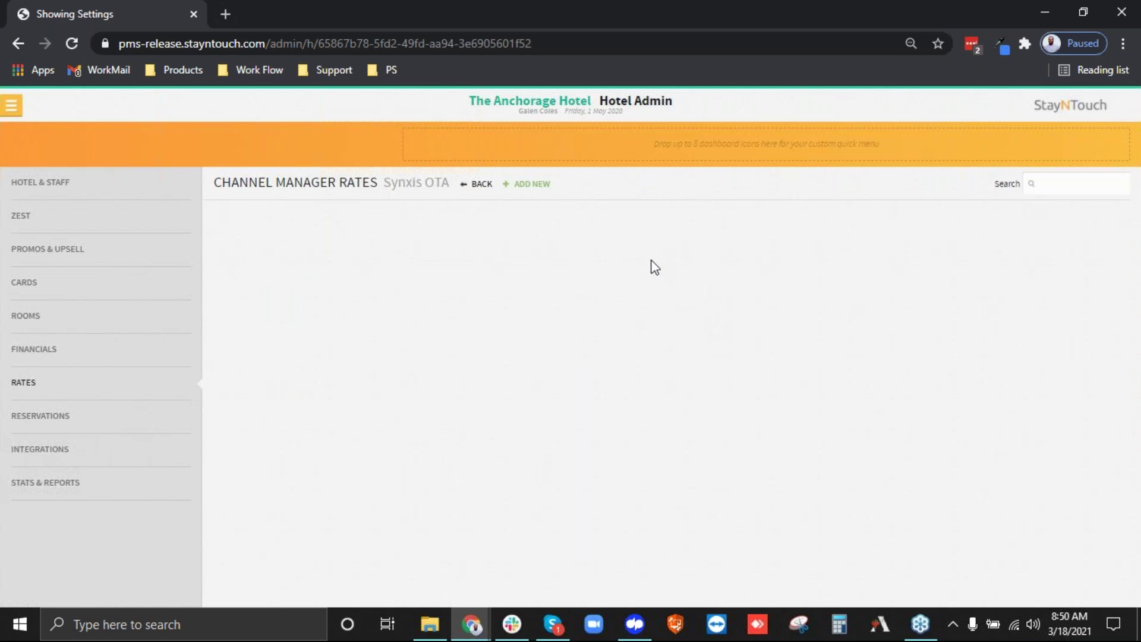
Add and save a Best Available Rate mapping with Deluxe King, Deluxe Queen and all remaining room types.
click(533, 185)
click(360, 355)
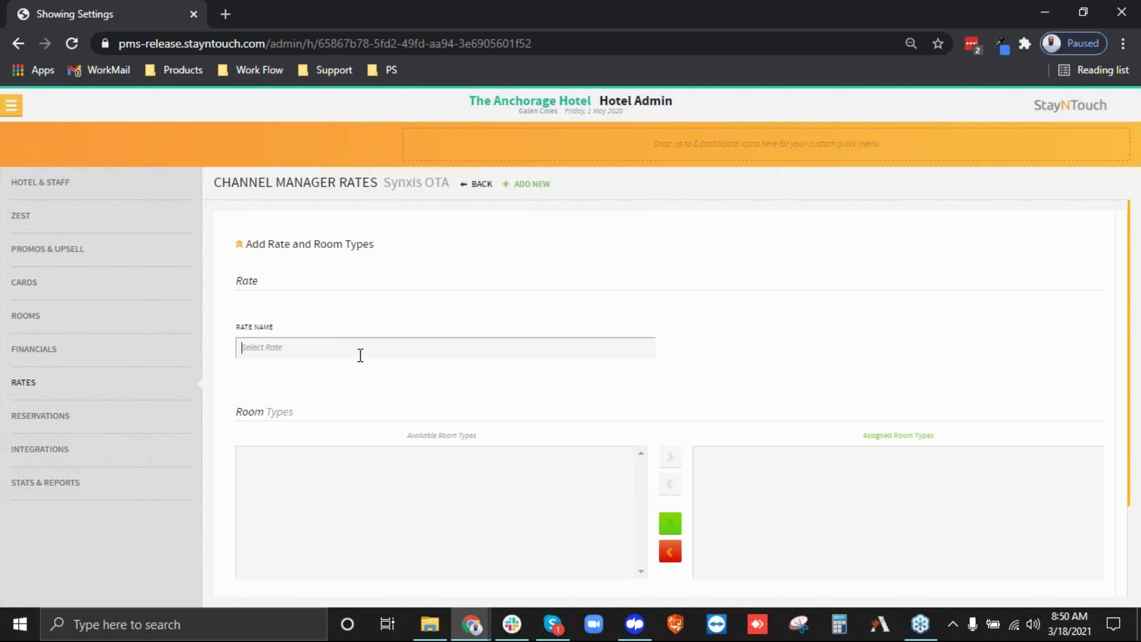
text(best)
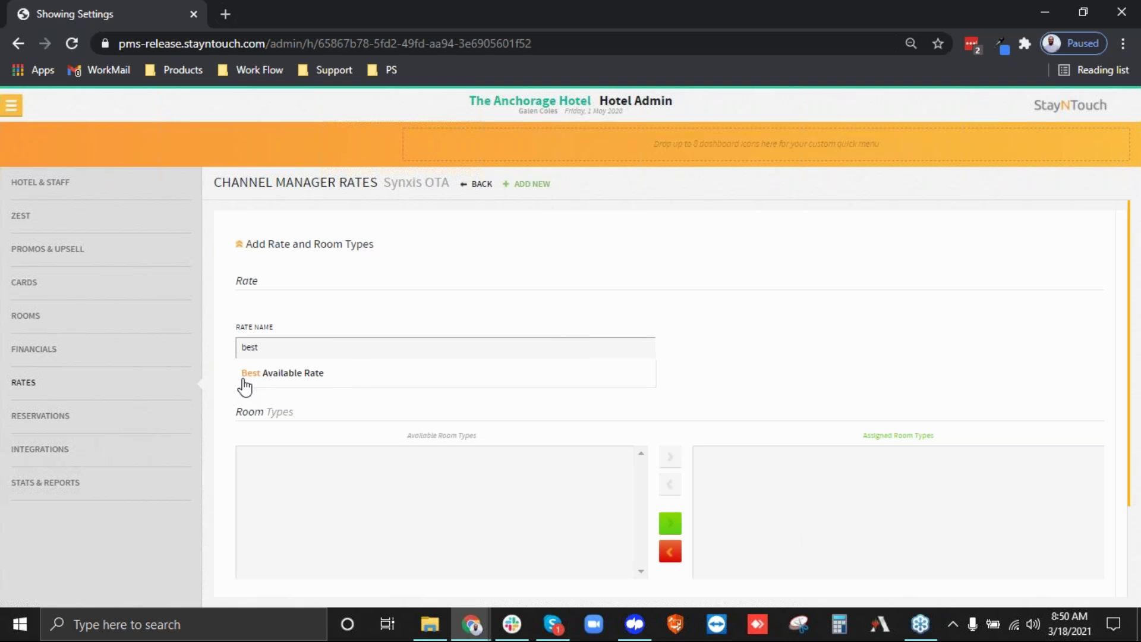
click(321, 374)
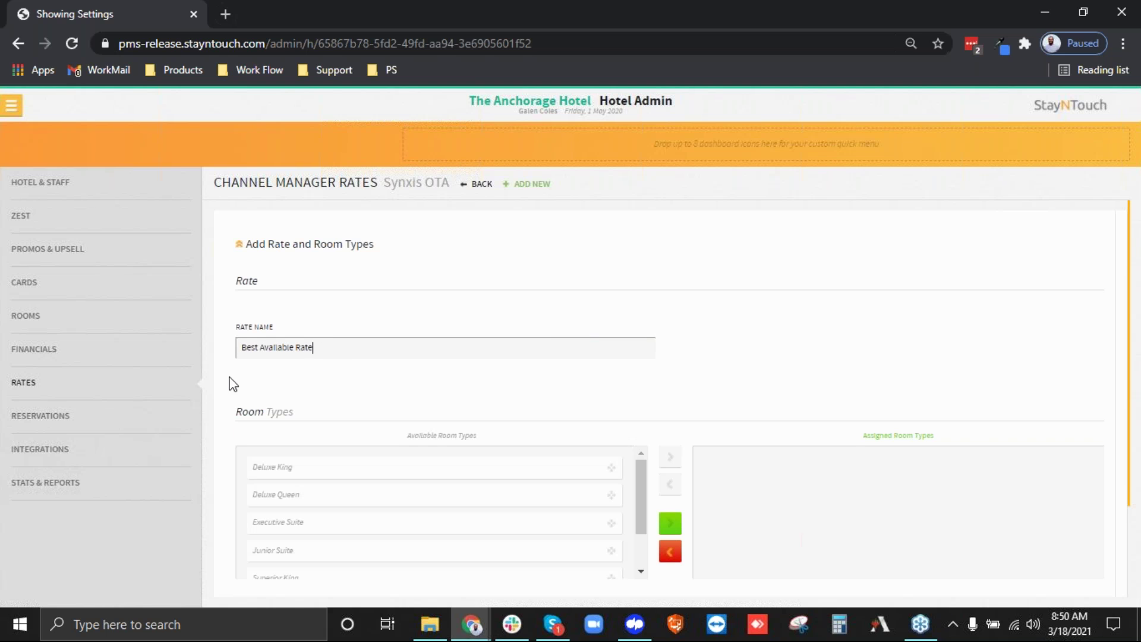
scroll(688, 397, down, 1)
scroll(688, 396, down, 1)
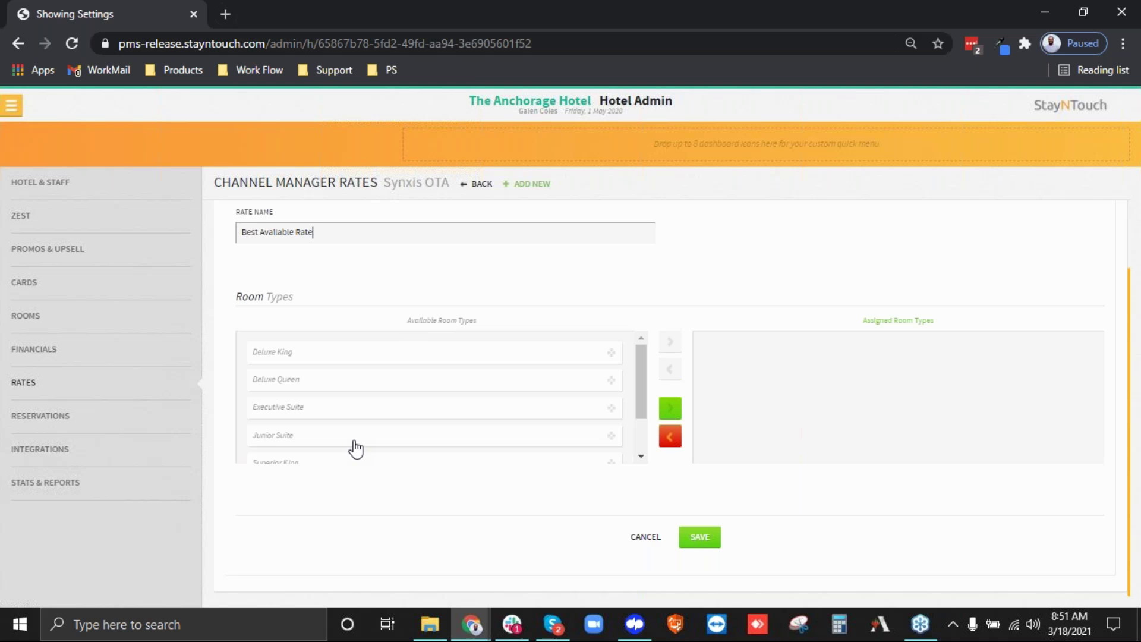
drag(275, 356, 753, 382)
drag(242, 351, 716, 425)
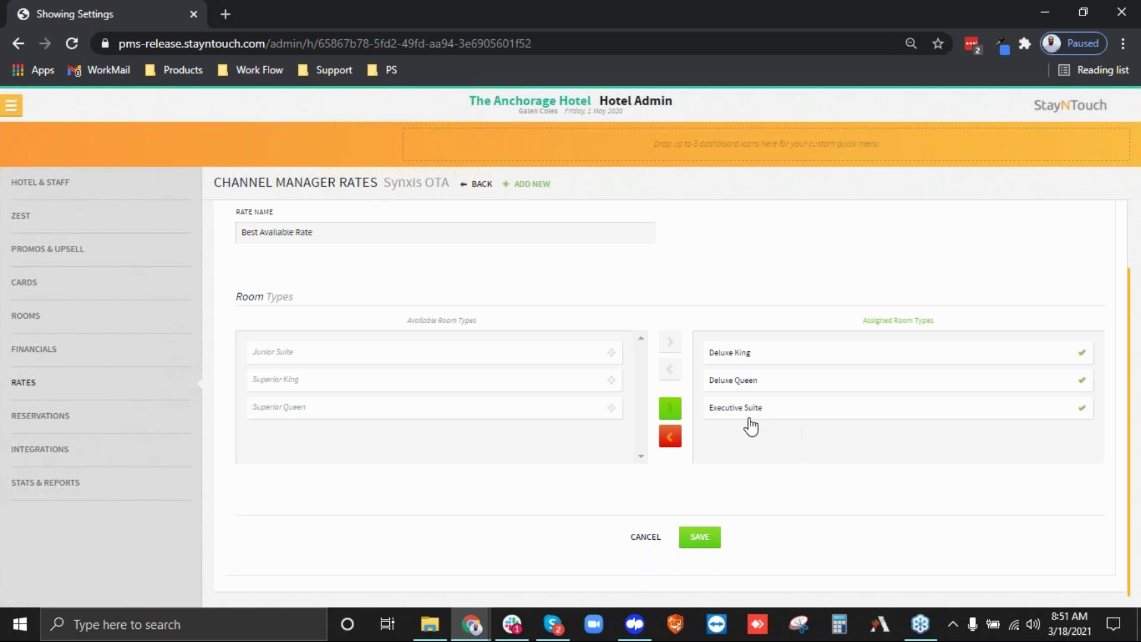
click(670, 409)
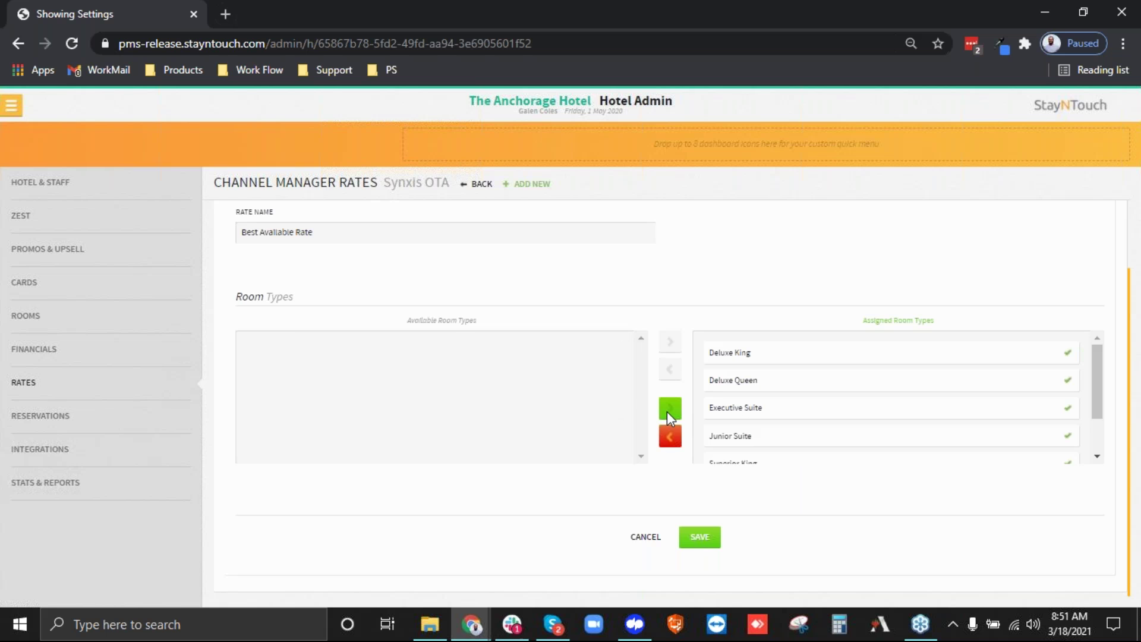
click(701, 543)
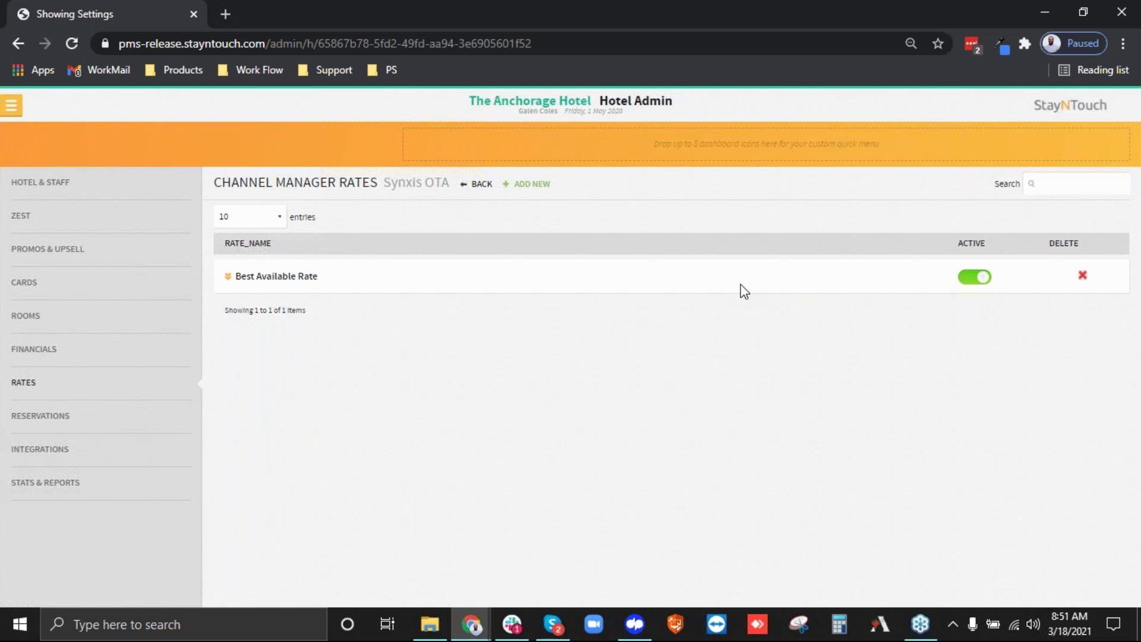
Switch the Best Available Rate mapping on Synxis OTA to inactive.
click(975, 279)
Go to Revenue Management > Company & TA Cards and search with '%%%'.
click(10, 105)
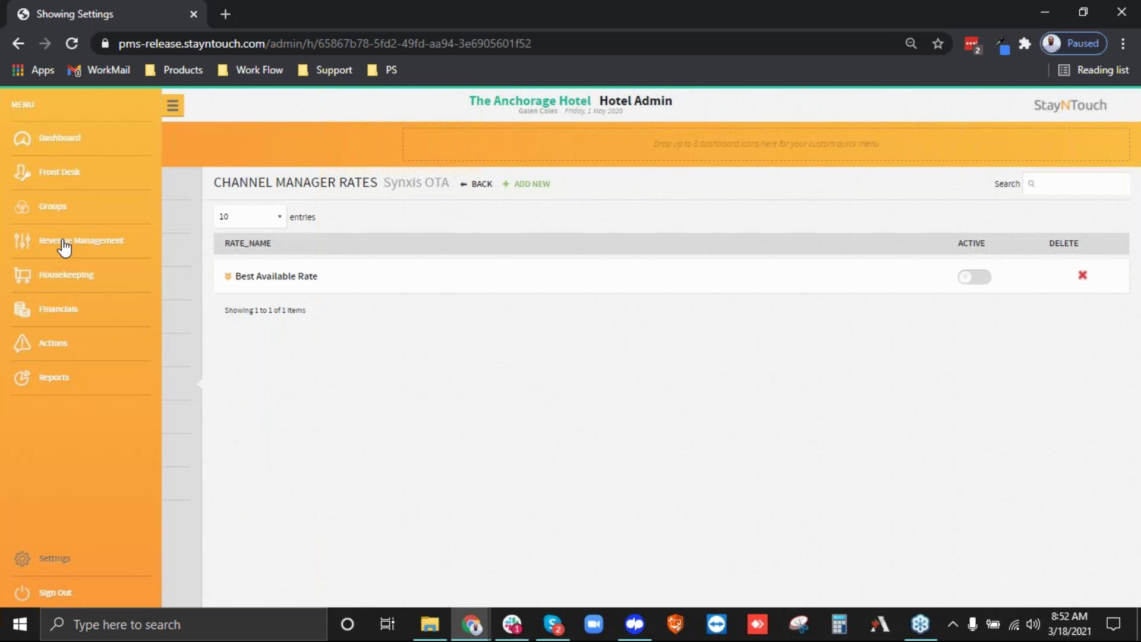
click(31, 246)
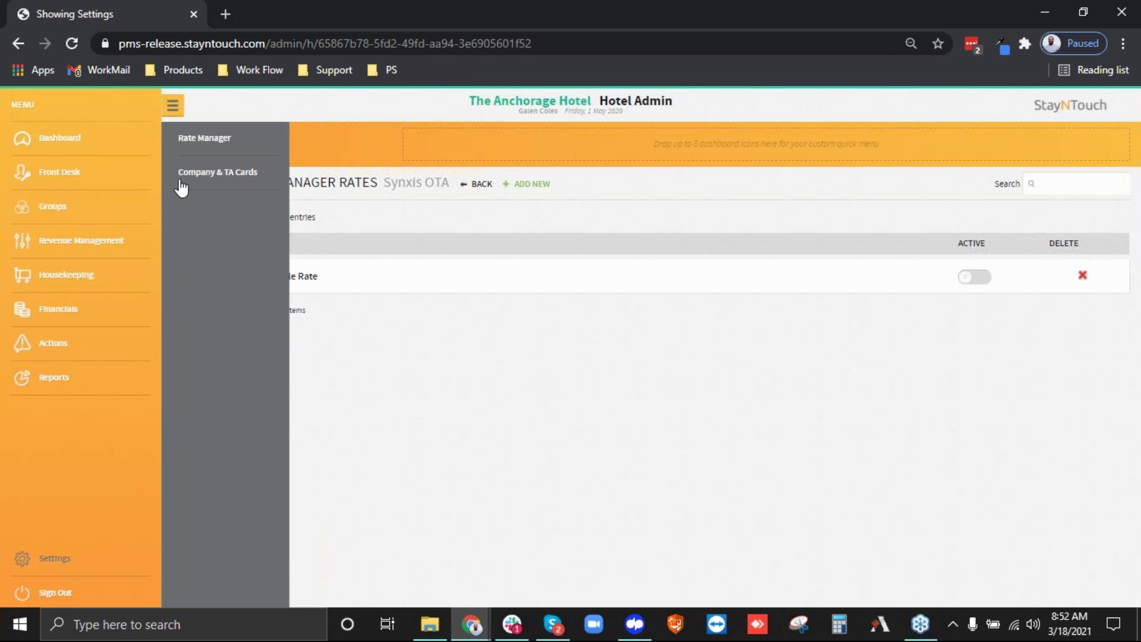
click(178, 181)
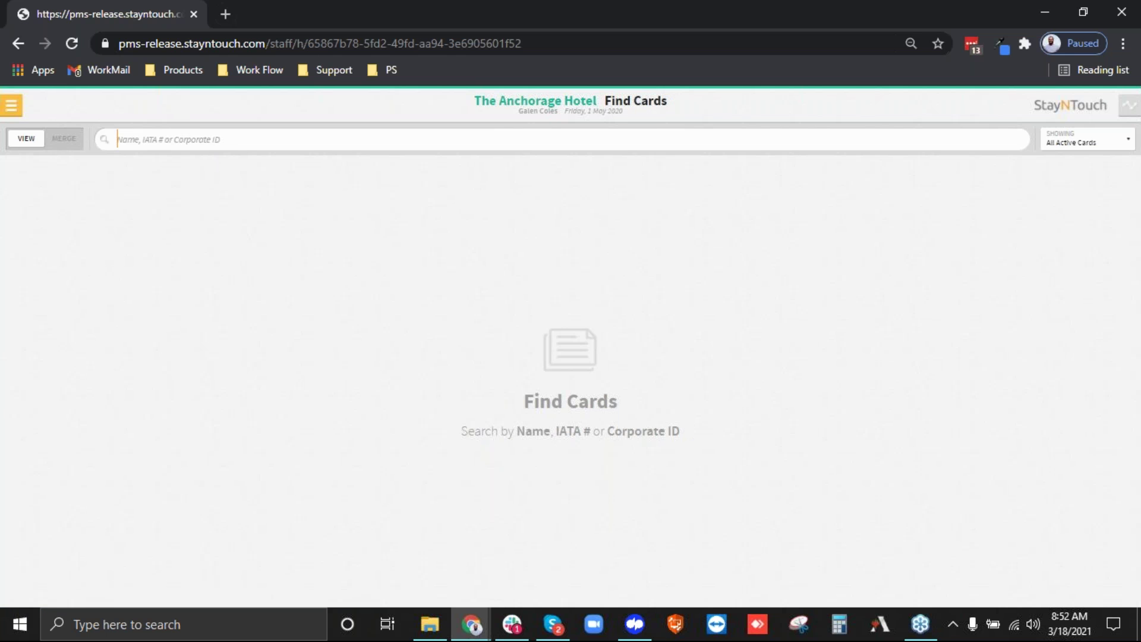
text(%%%)
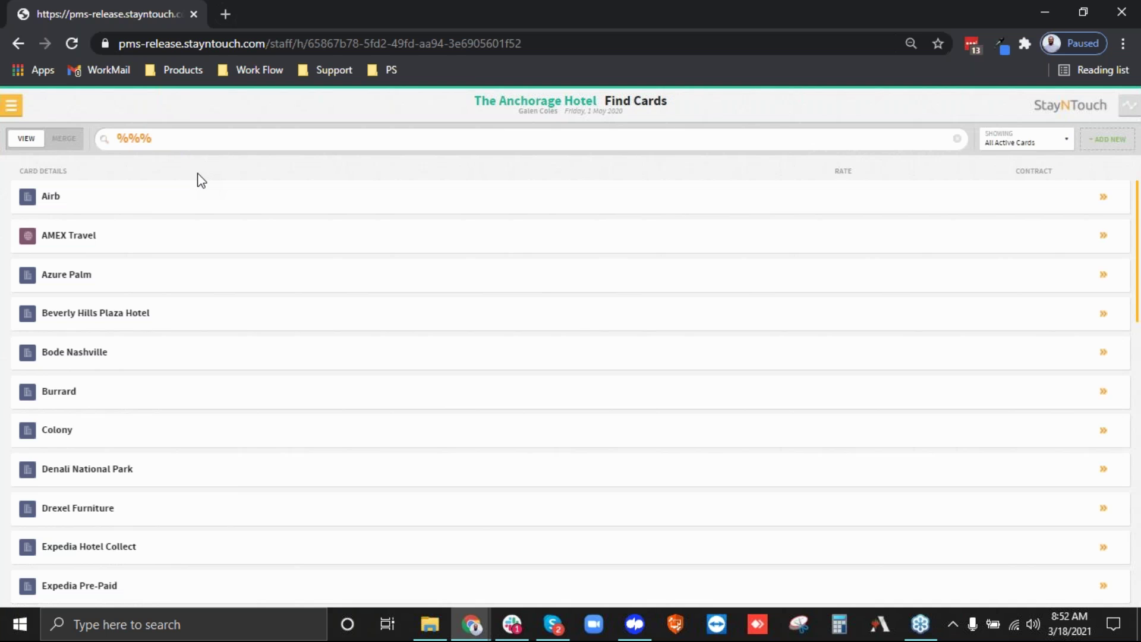
Open the Airb row from the Find Cards results.
click(113, 200)
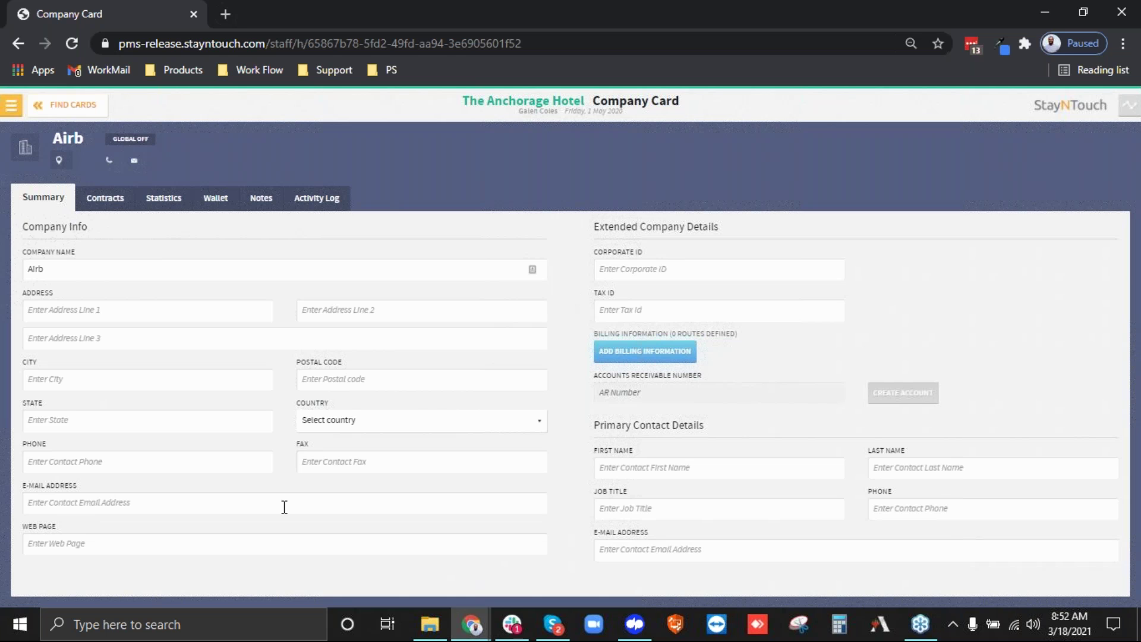
On the Contracts tab, create a new contract named AirBnB with access code AIRBNB.
click(103, 199)
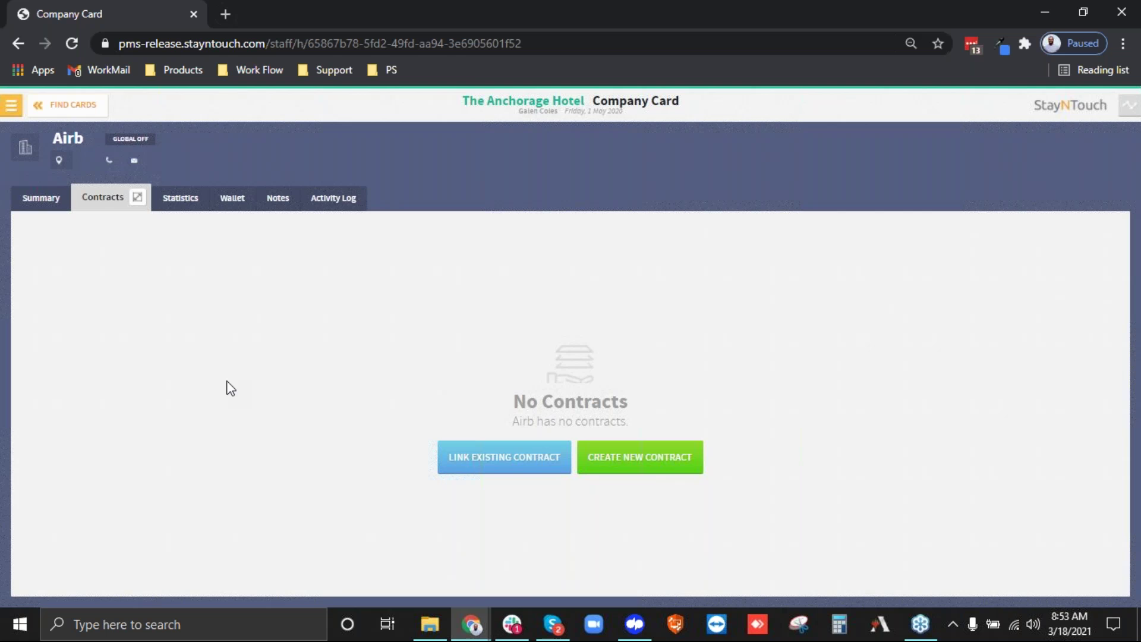
click(655, 469)
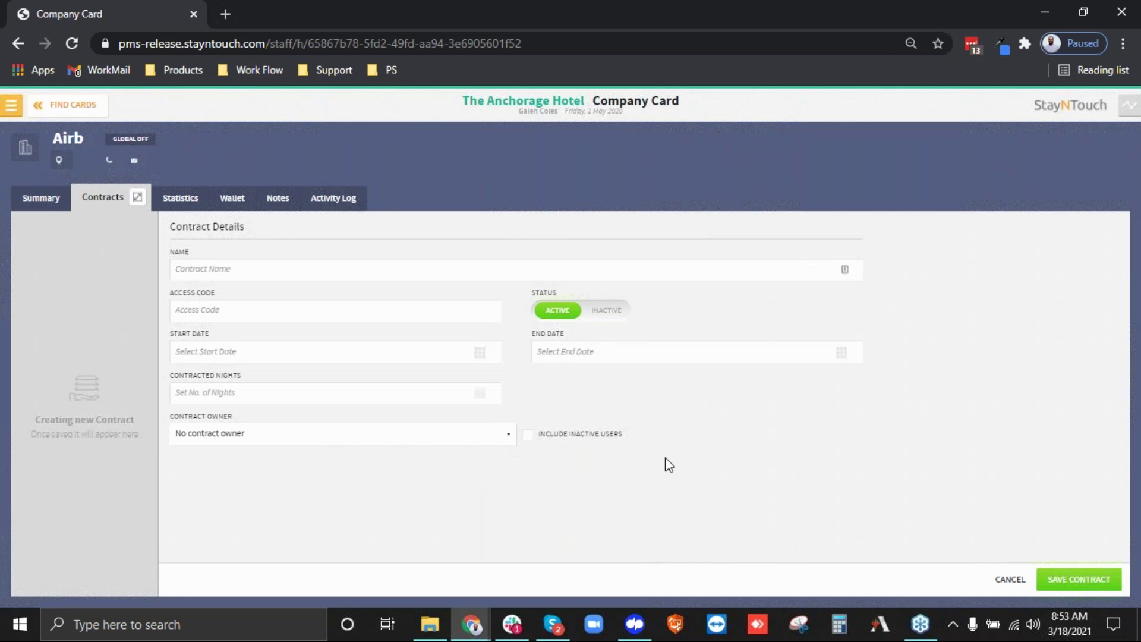
click(215, 267)
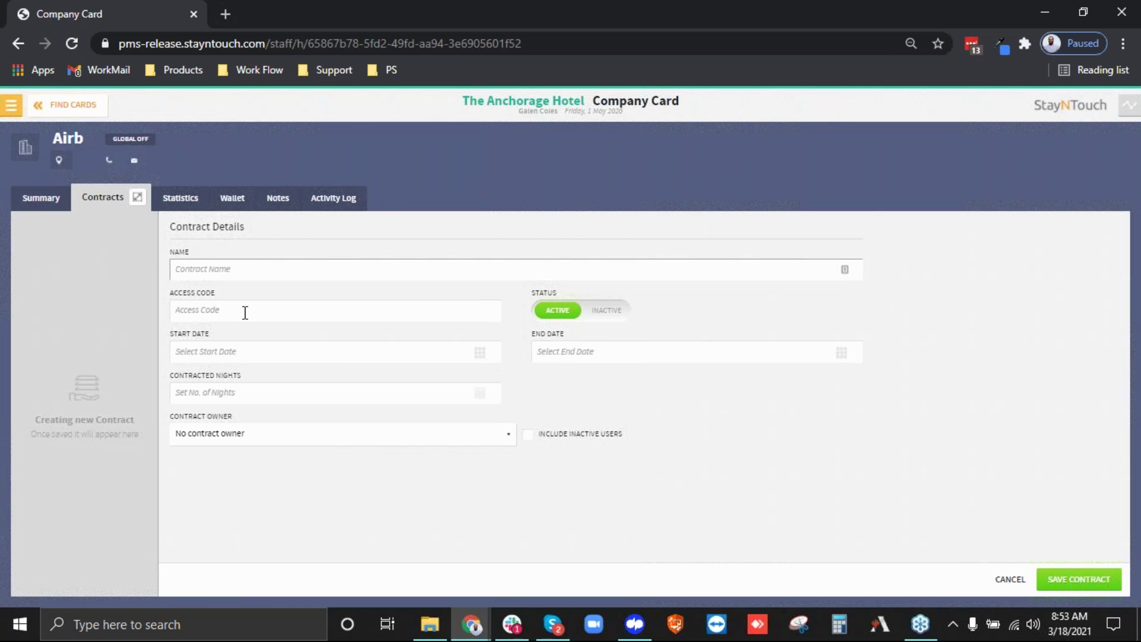
text(AirBnB)
click(245, 312)
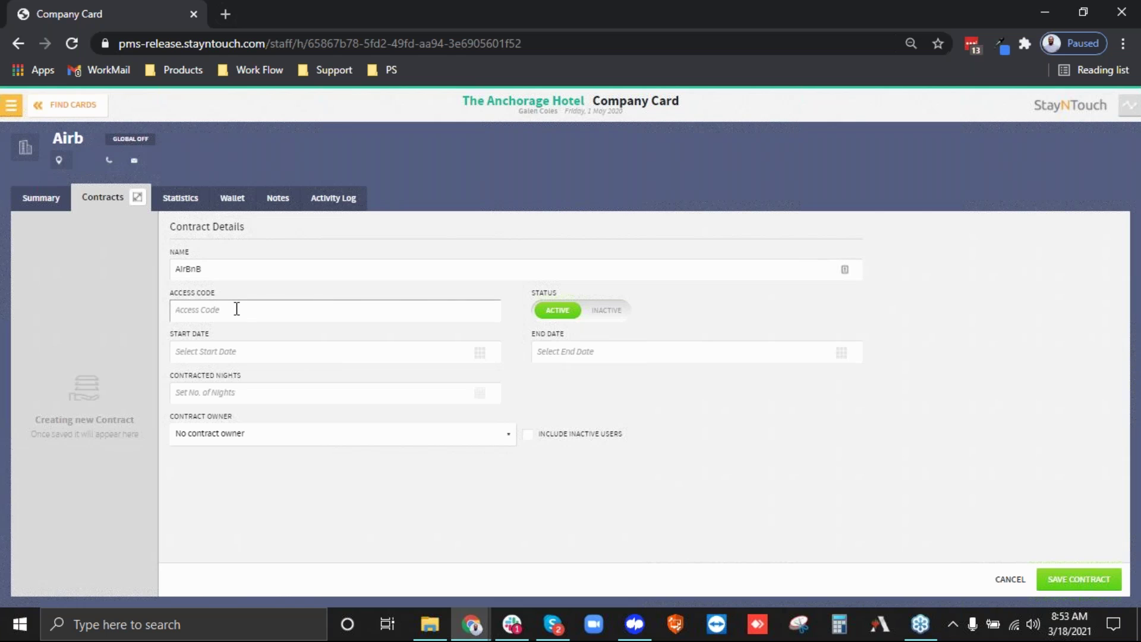
click(214, 268)
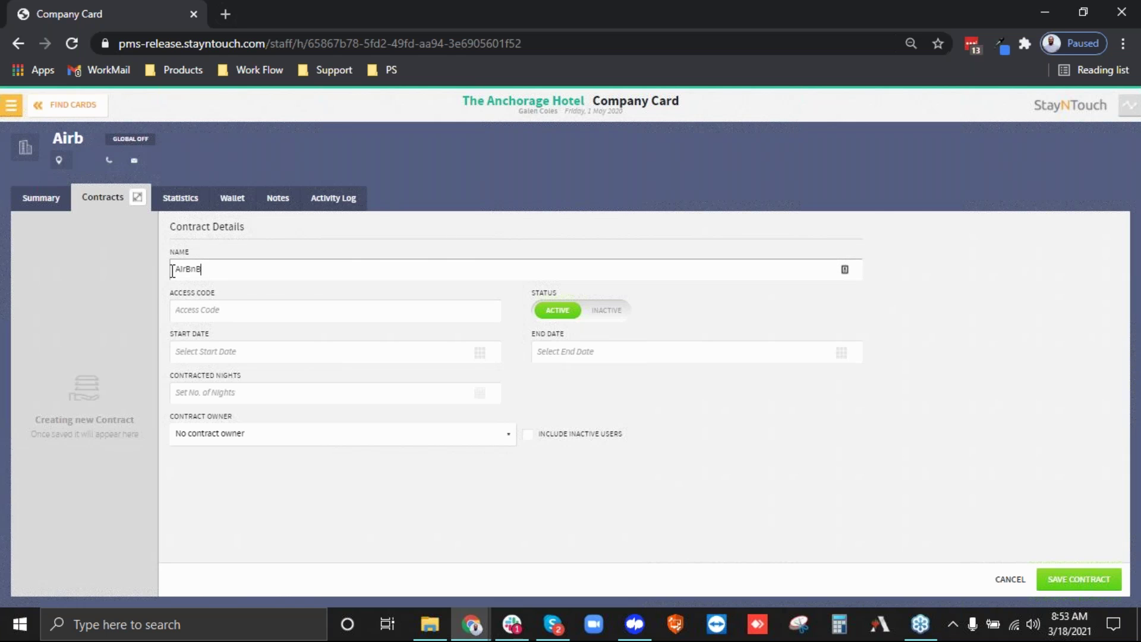
click(222, 311)
text(AIRBNB)
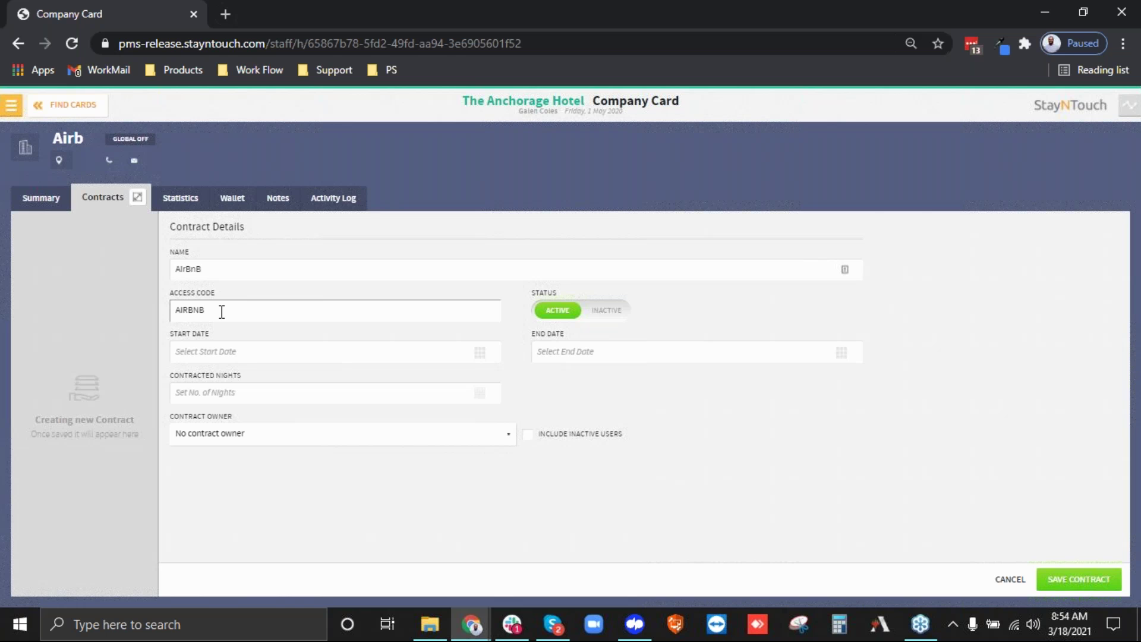
Set the contract start date to May 1, 2020 and end date to May 31, 2020.
click(489, 356)
click(639, 313)
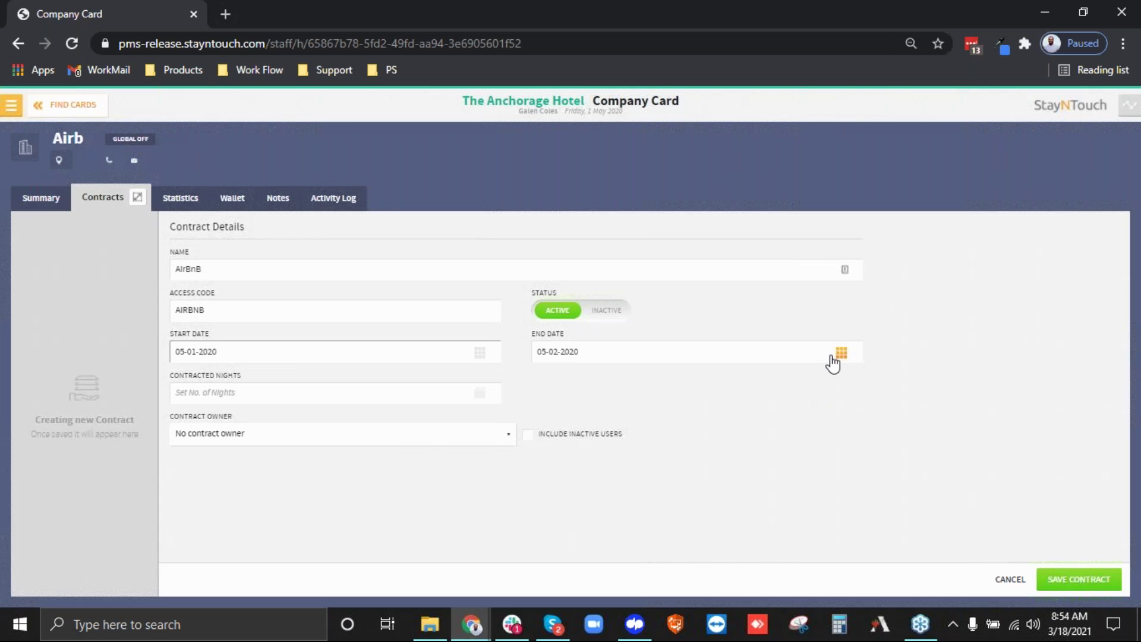
click(839, 354)
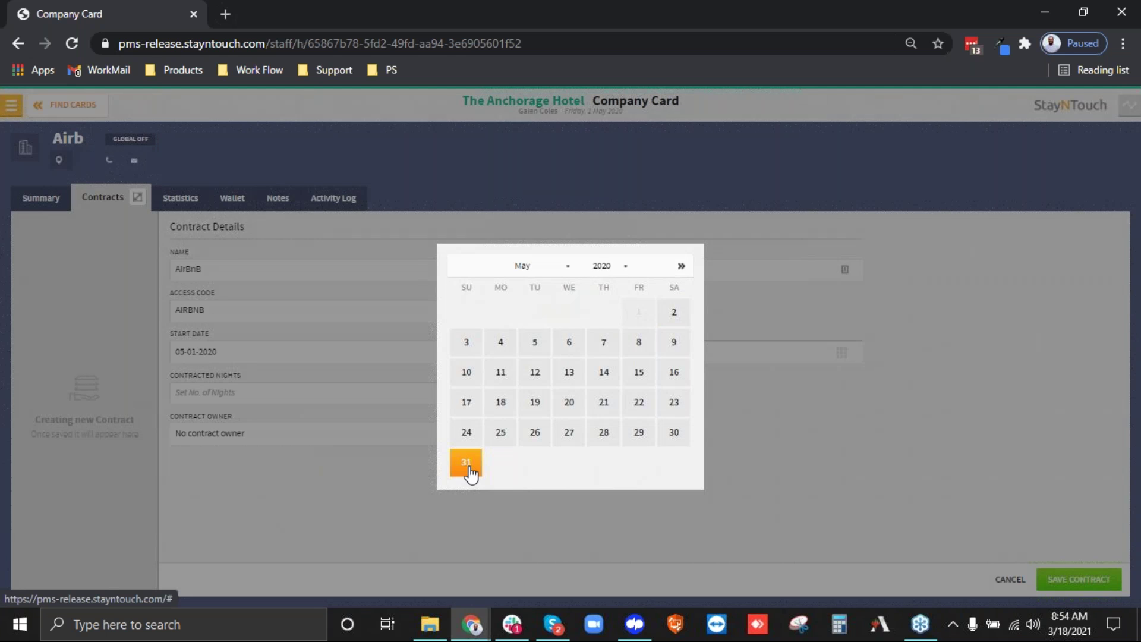
click(468, 464)
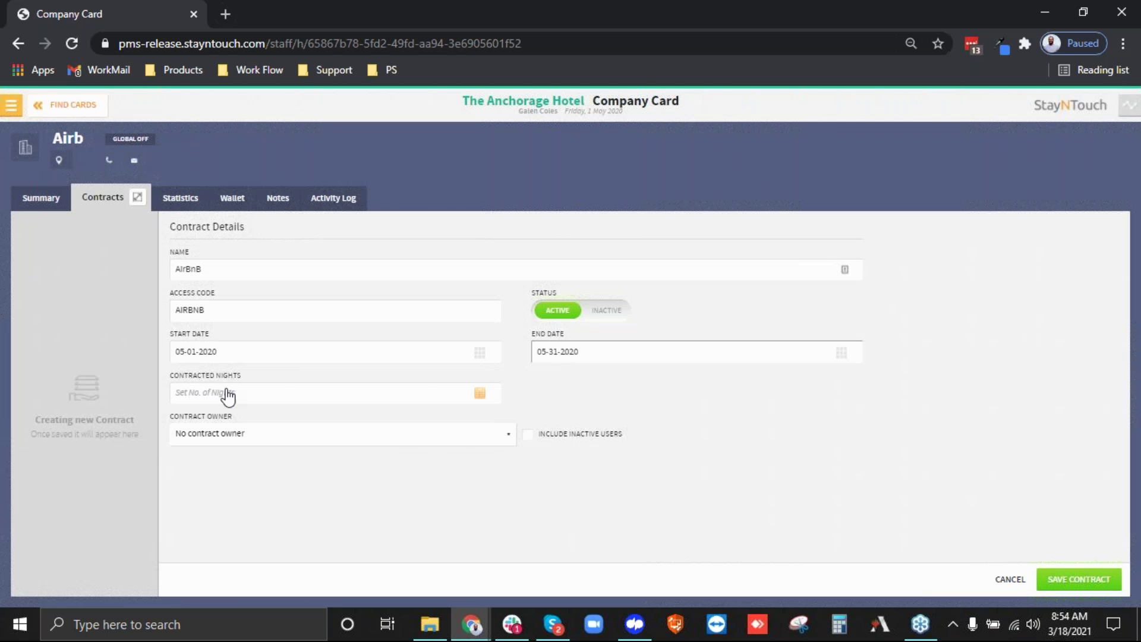
Set May 2020 contracted nights to 20 and leave the contract owner unassigned.
click(481, 394)
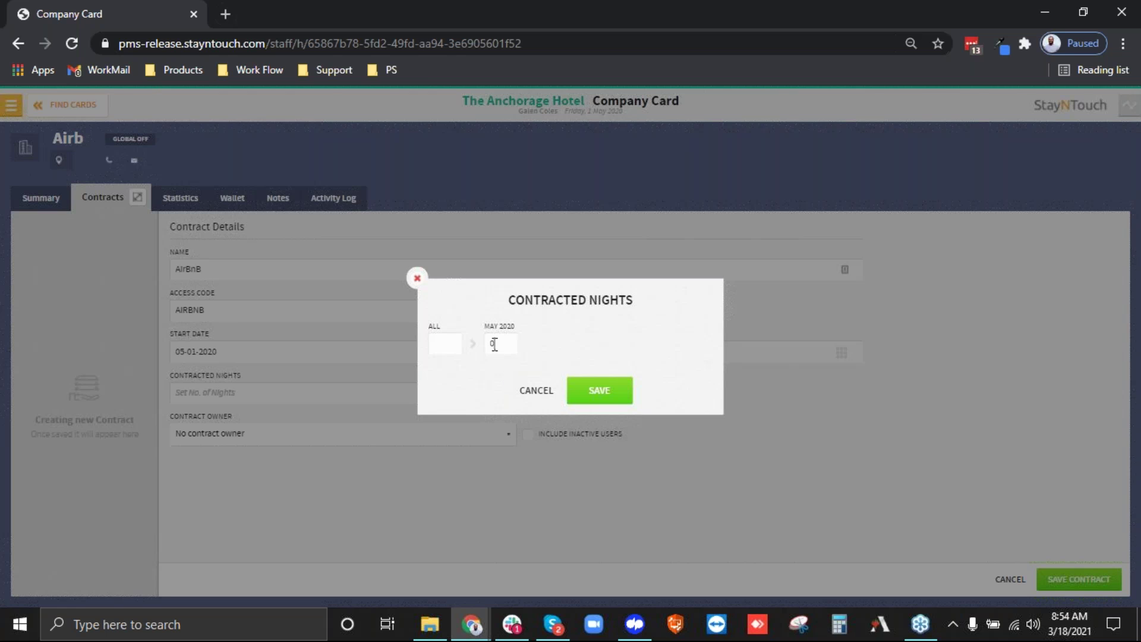
key(BackSpace)
text(20)
click(521, 397)
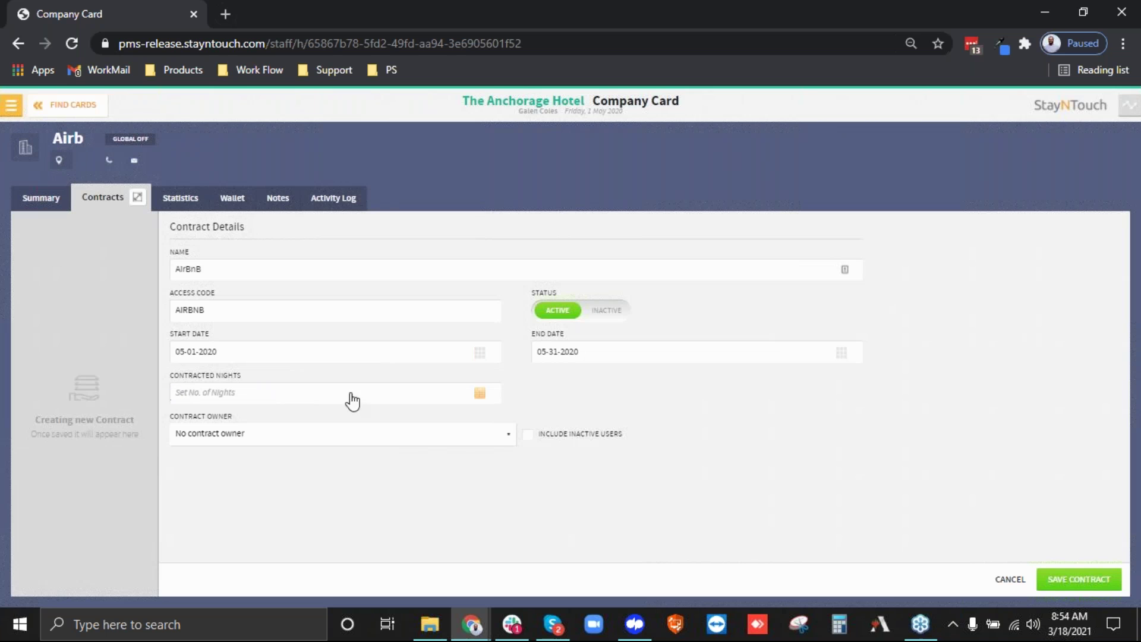
click(239, 443)
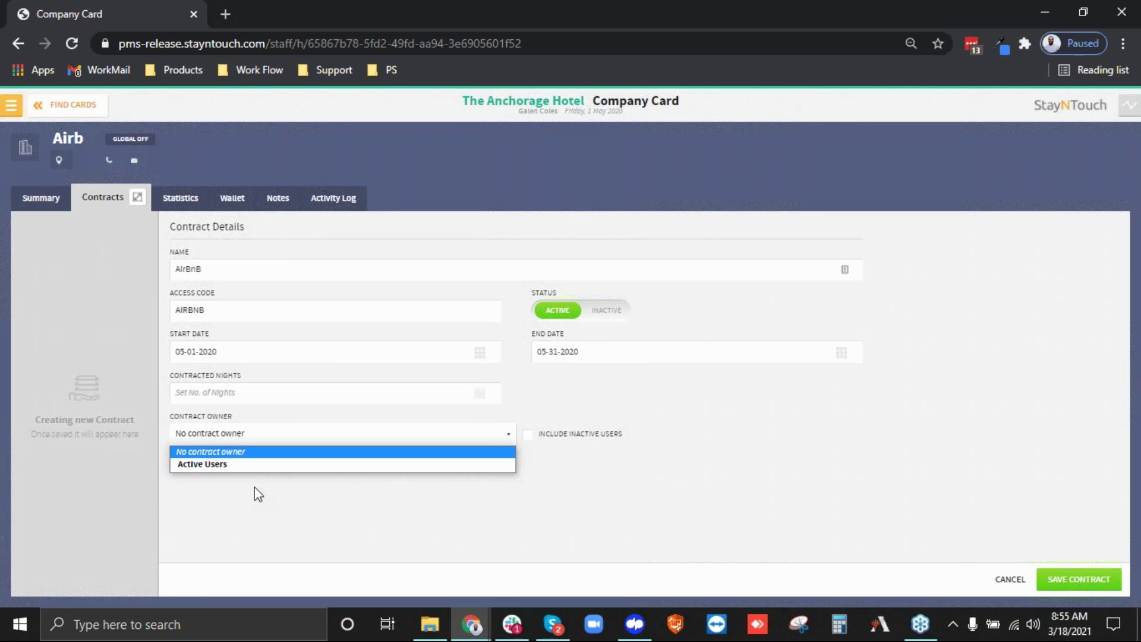
click(644, 497)
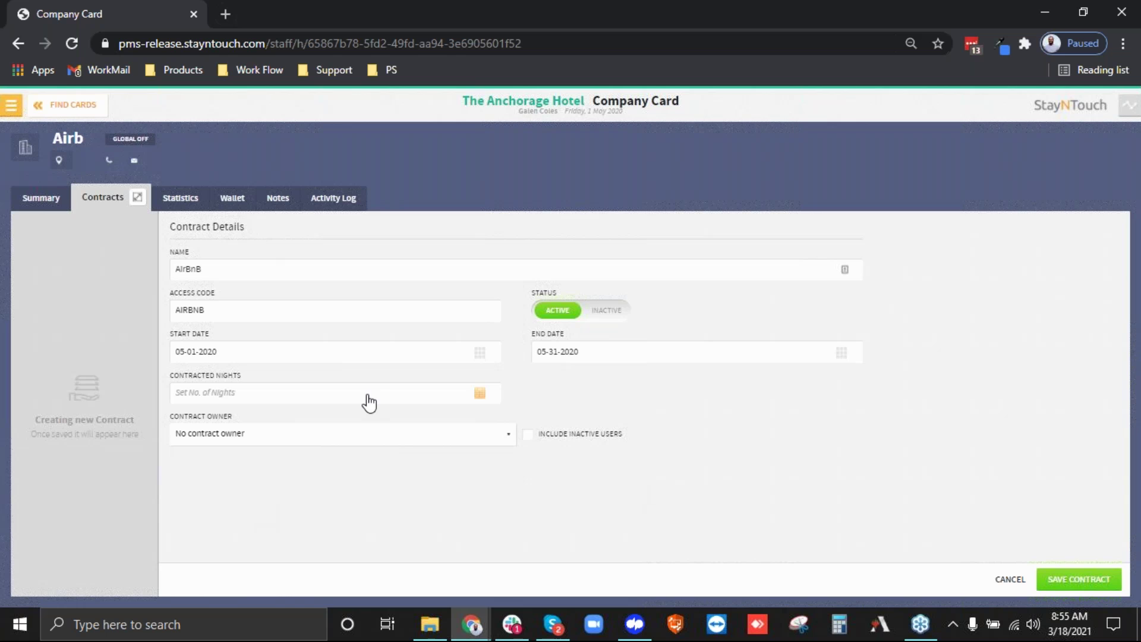
Save the AirBnB contract, then search 'best' and 'group' to add Best Available and Group Flexible rates.
click(1079, 579)
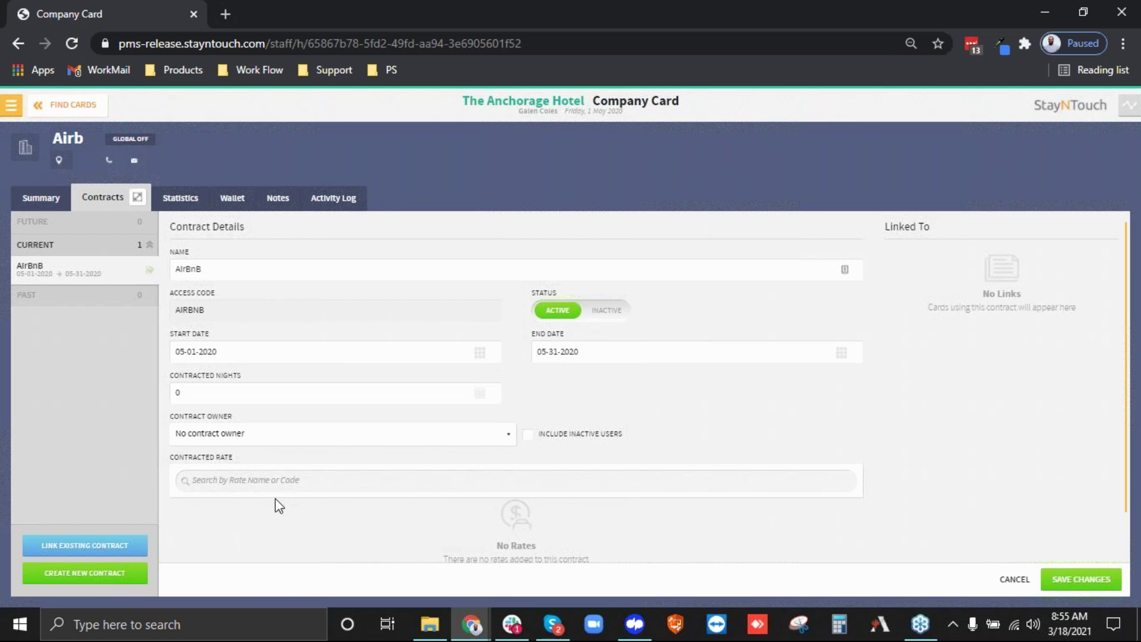
click(235, 479)
text(best)
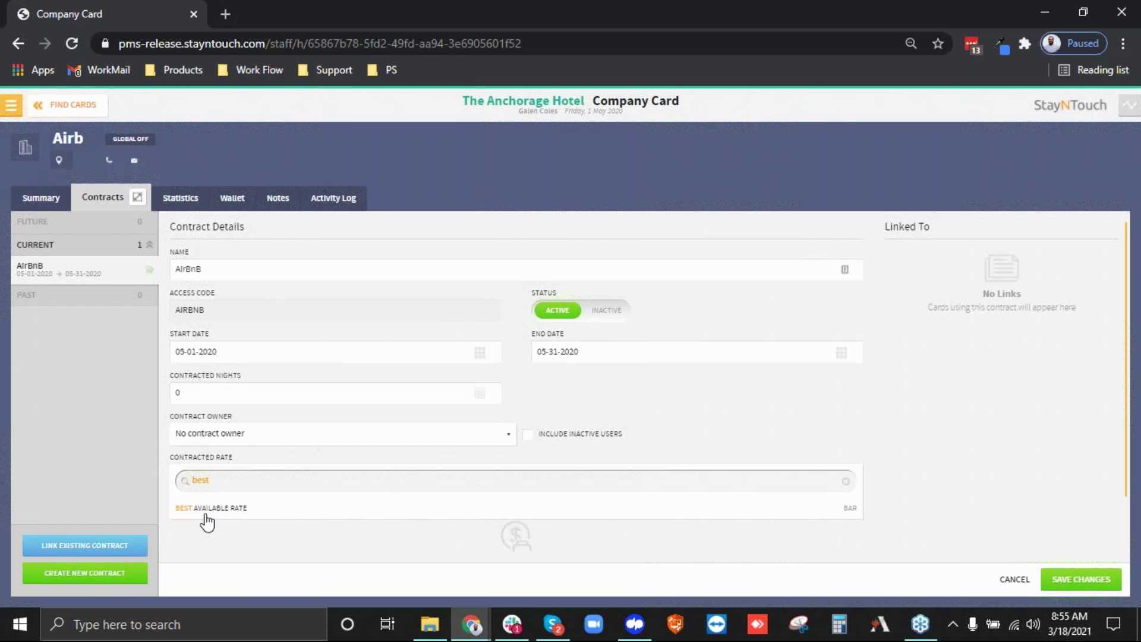
click(344, 504)
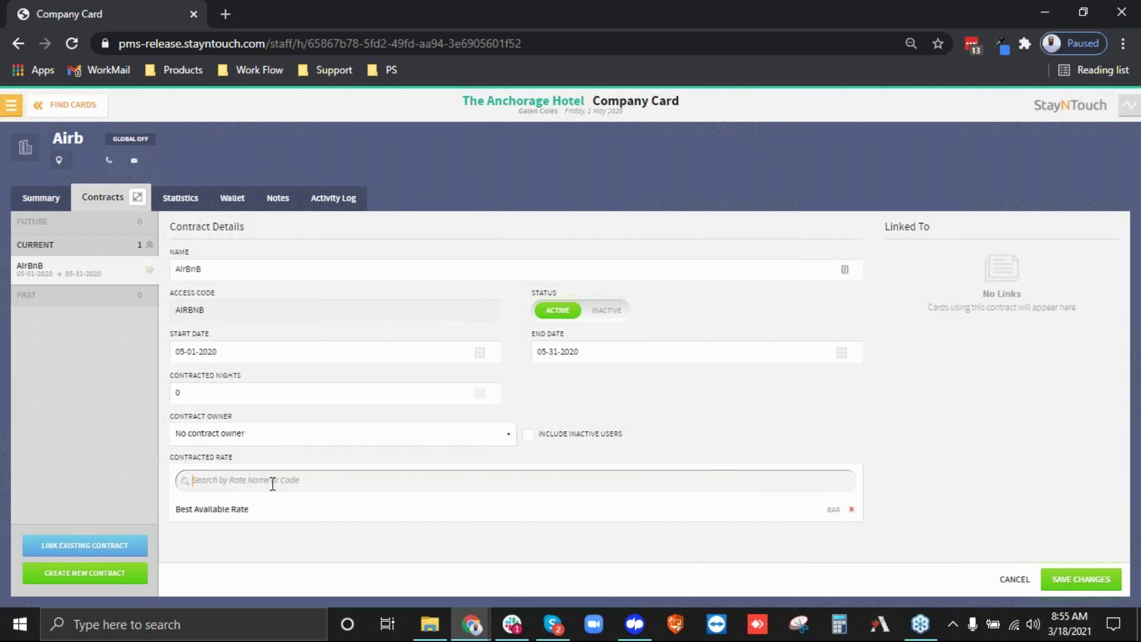
text(group)
click(233, 510)
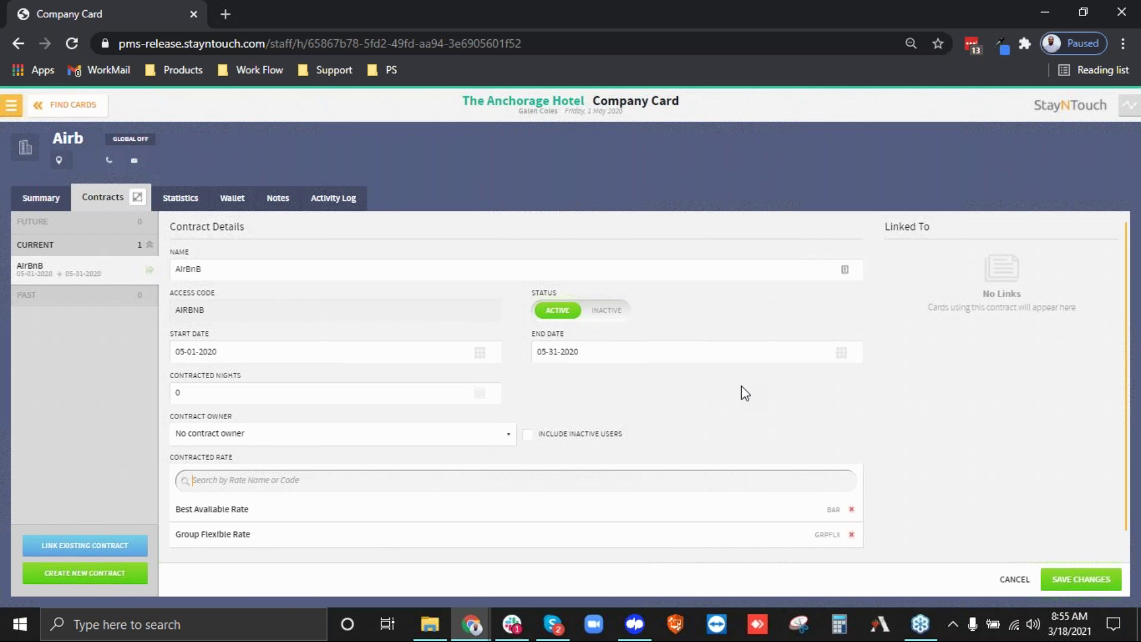
Save the contract changes with BAR and GRPFLX as contracted rates.
click(1060, 582)
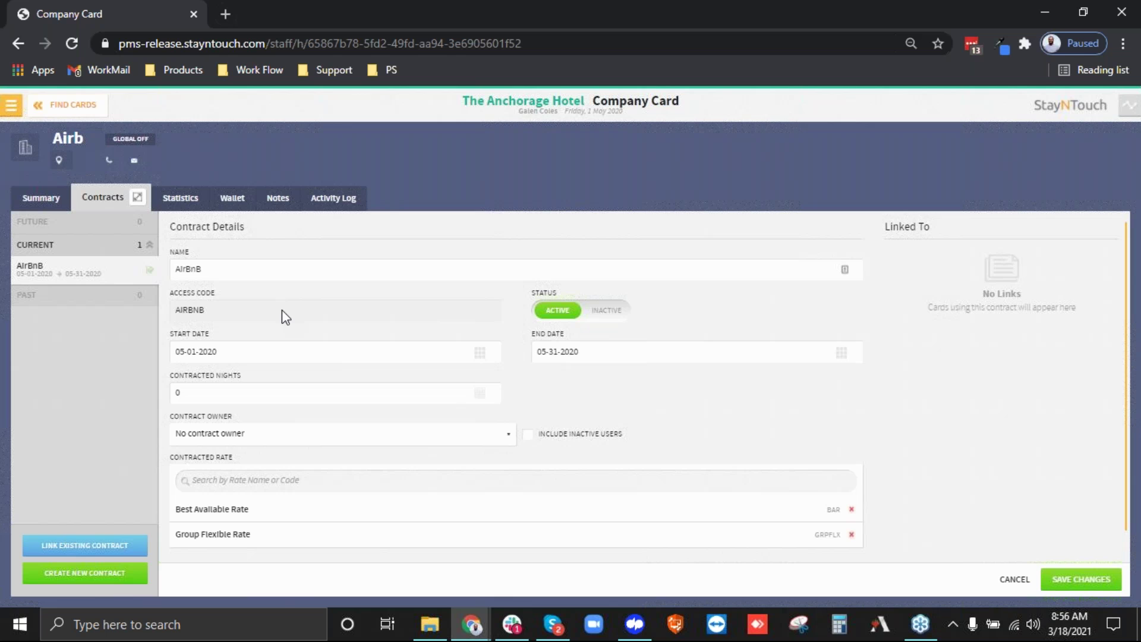
click(50, 109)
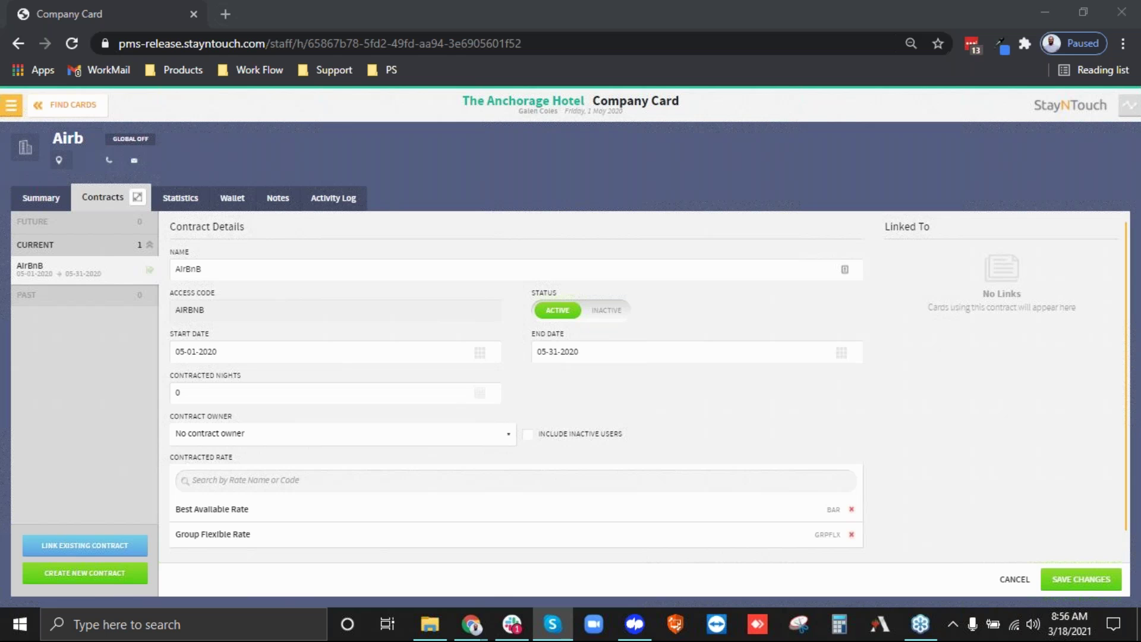
key(alt+Tab)
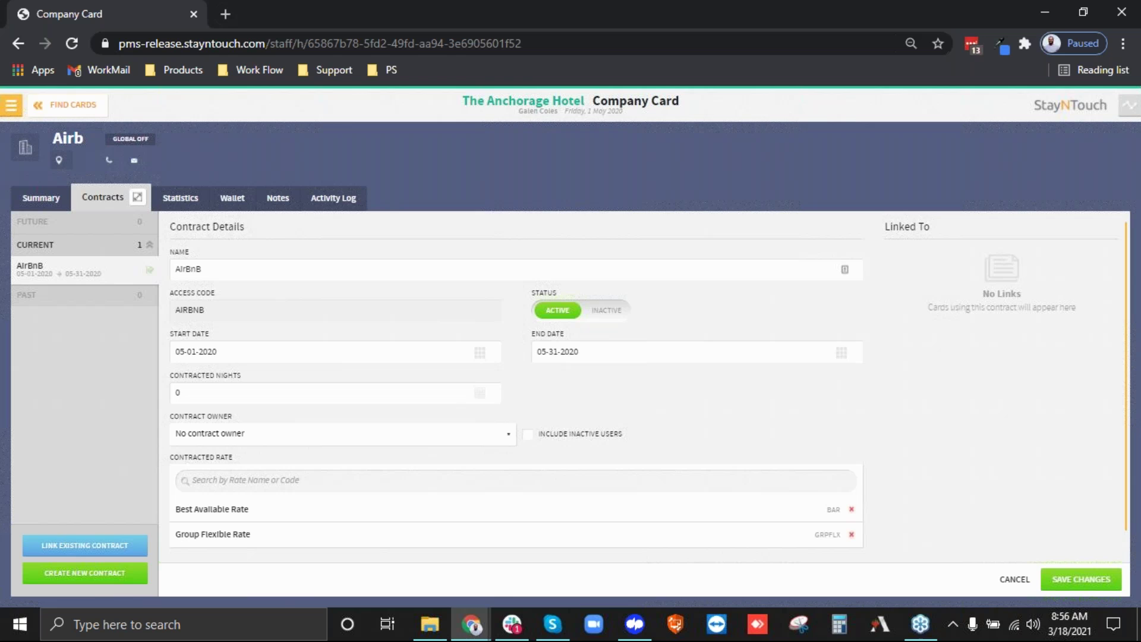
key(alt+Tab)
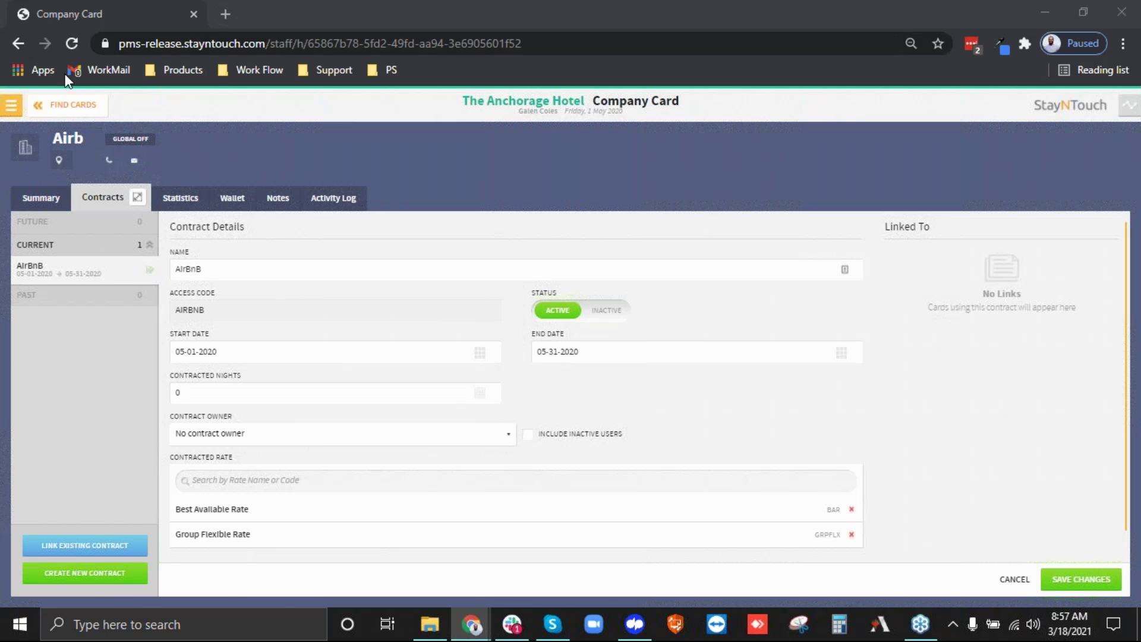
Go to Hotel Admin rate settings and open the add-ons list.
click(10, 105)
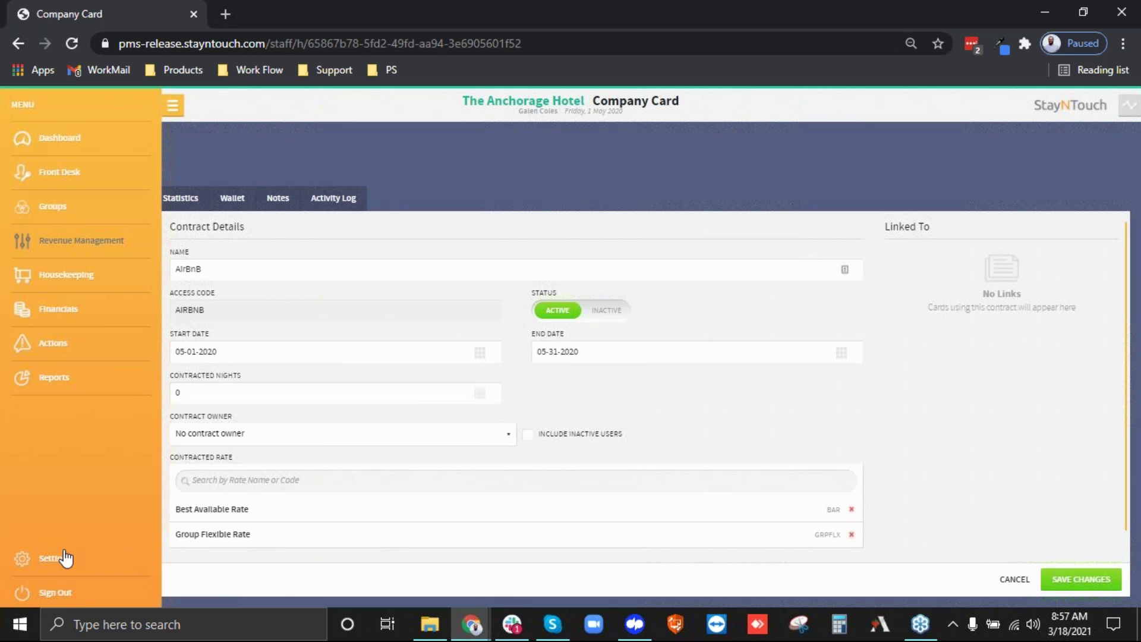
click(65, 559)
click(189, 175)
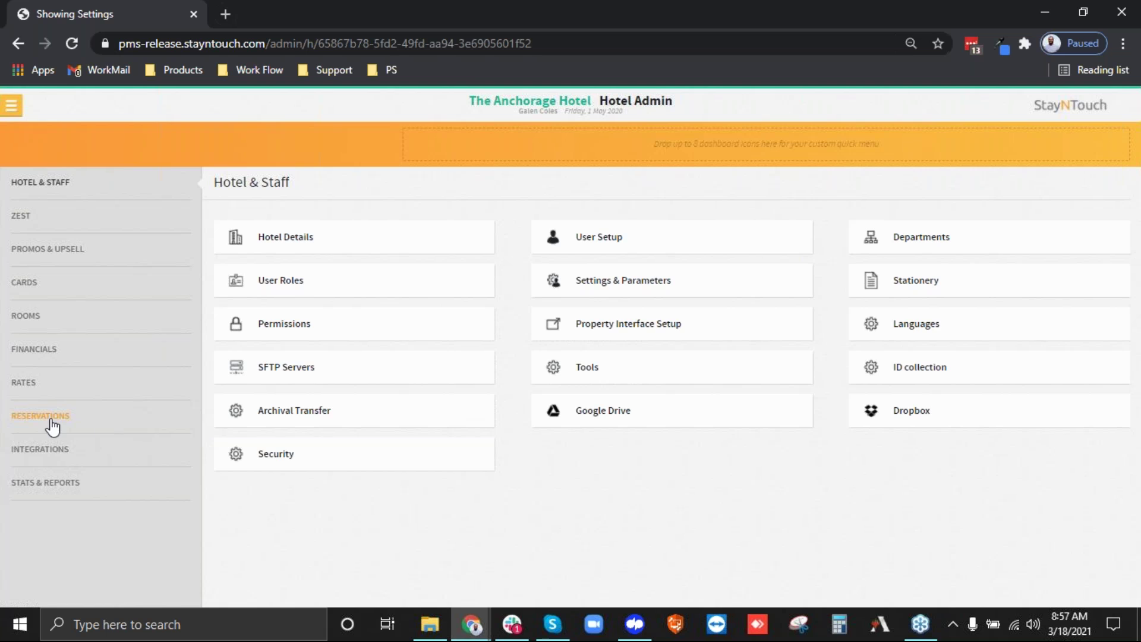
click(24, 384)
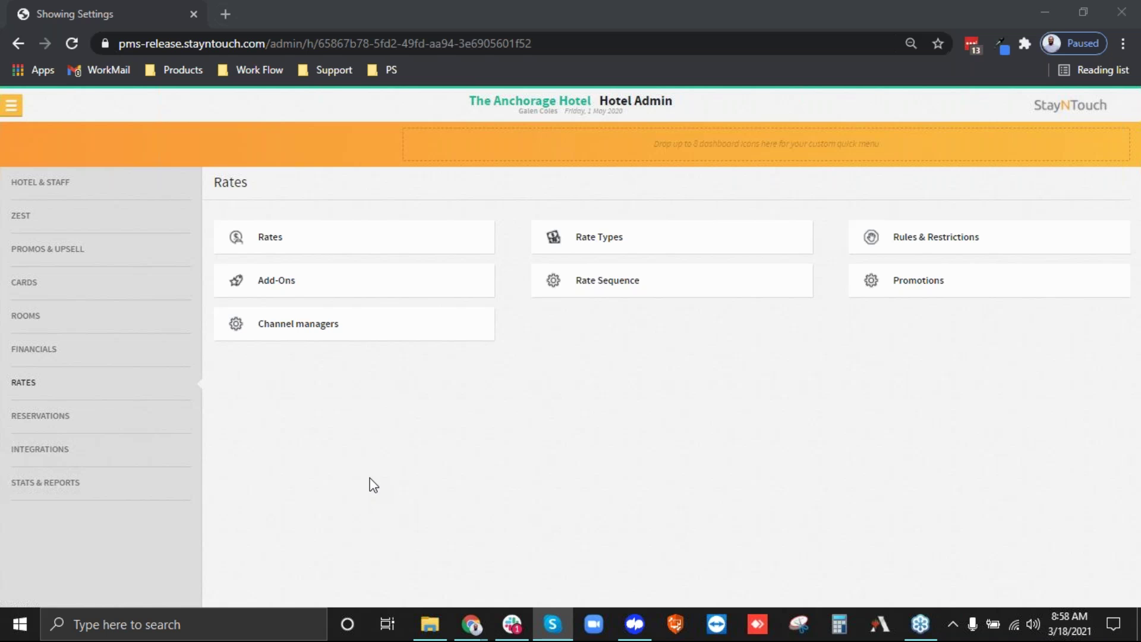
click(263, 291)
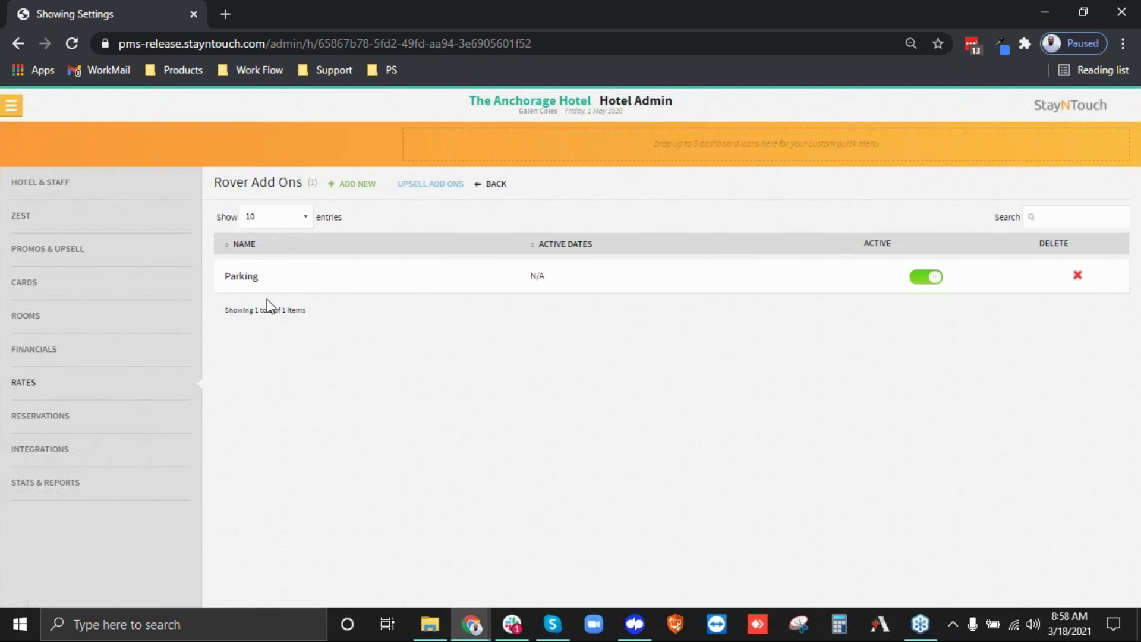
Review the Parking add-on, keep its 25.00 amount unchanged, and return to the add-ons list.
click(265, 284)
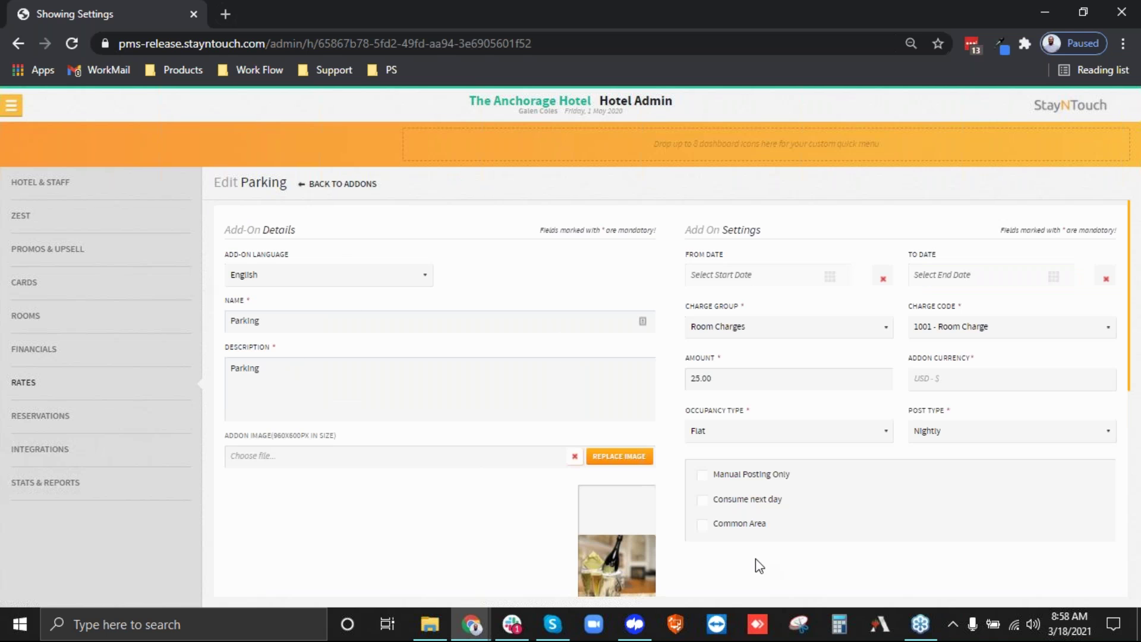
drag(730, 378, 652, 375)
click(672, 367)
click(351, 185)
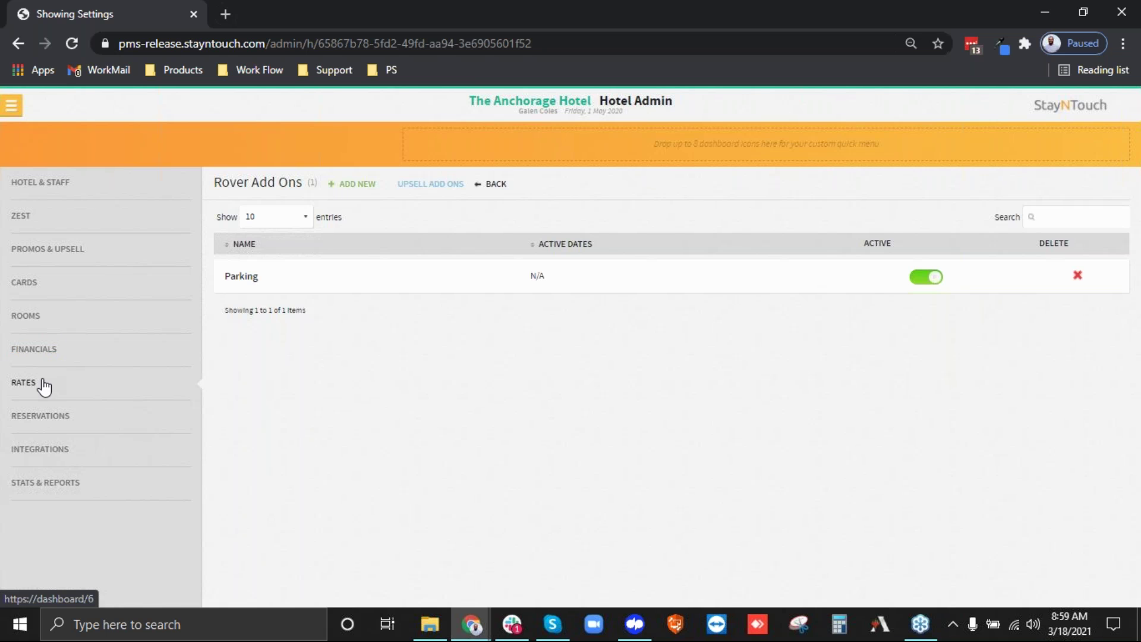
click(44, 385)
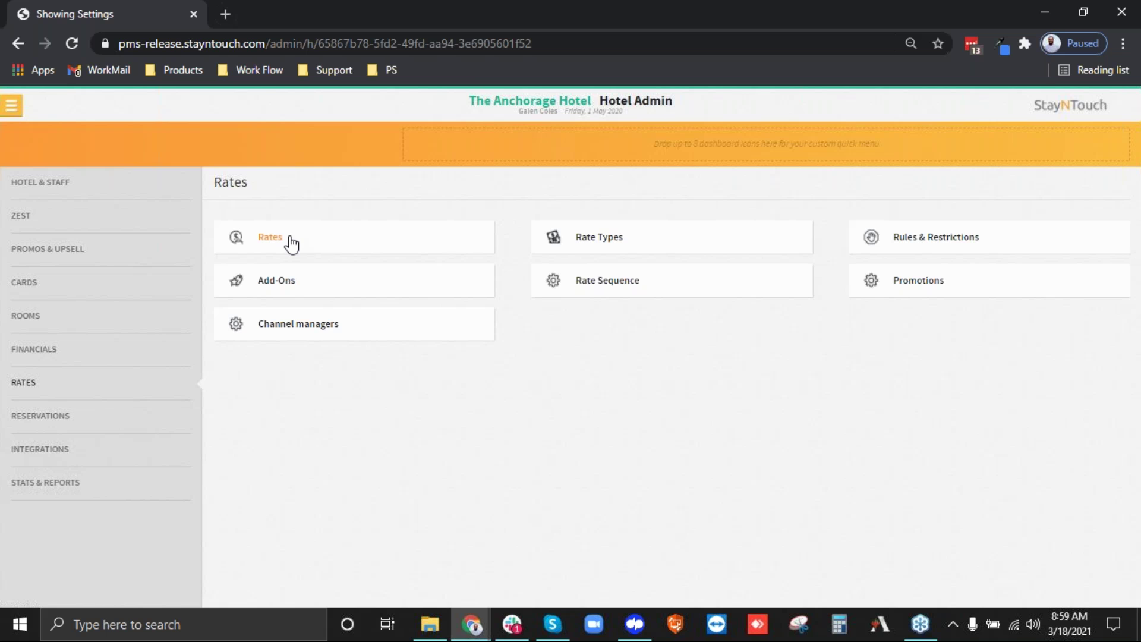
Open the Rates list to view BAR and GRPFLX, then go back to the rate settings overview.
click(290, 244)
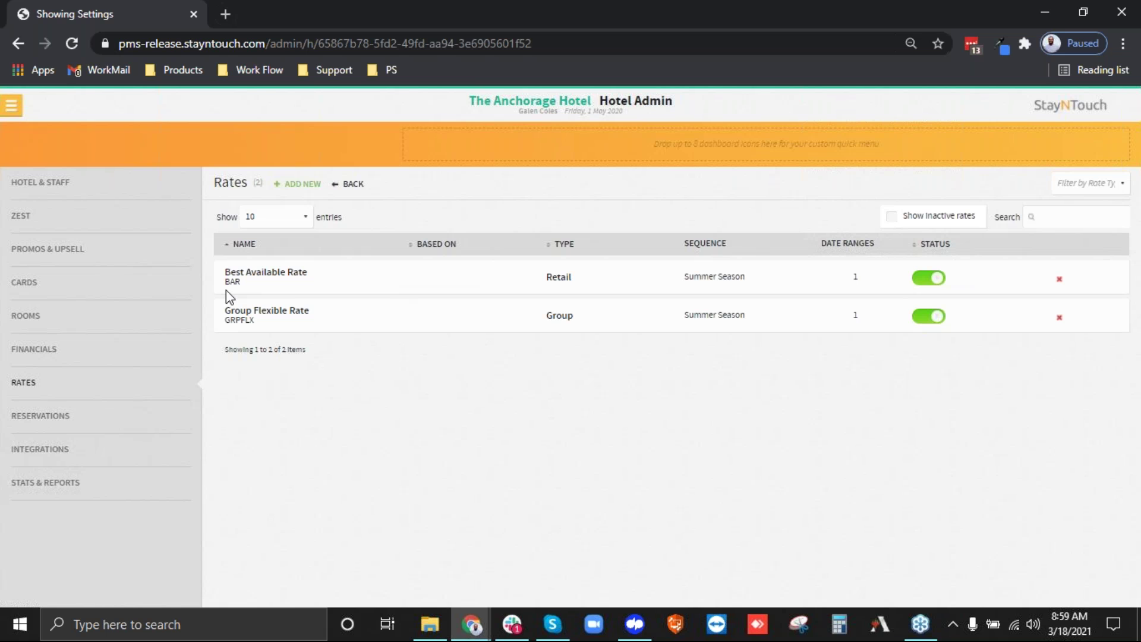
double_click(232, 281)
click(350, 184)
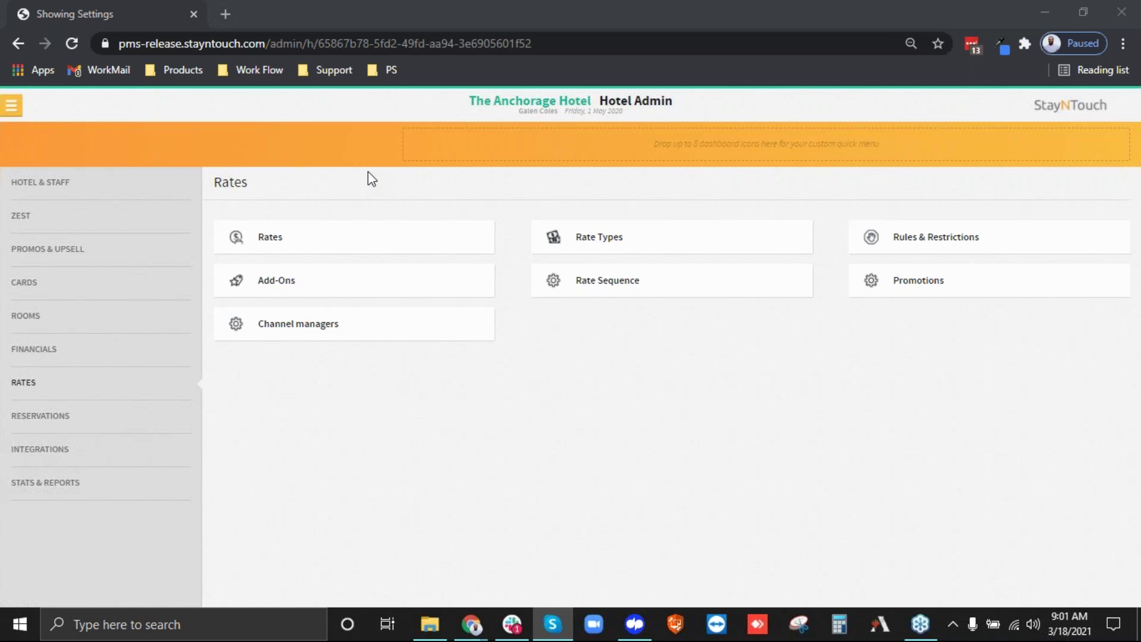
Open the list of rates from the Rates tile.
click(273, 243)
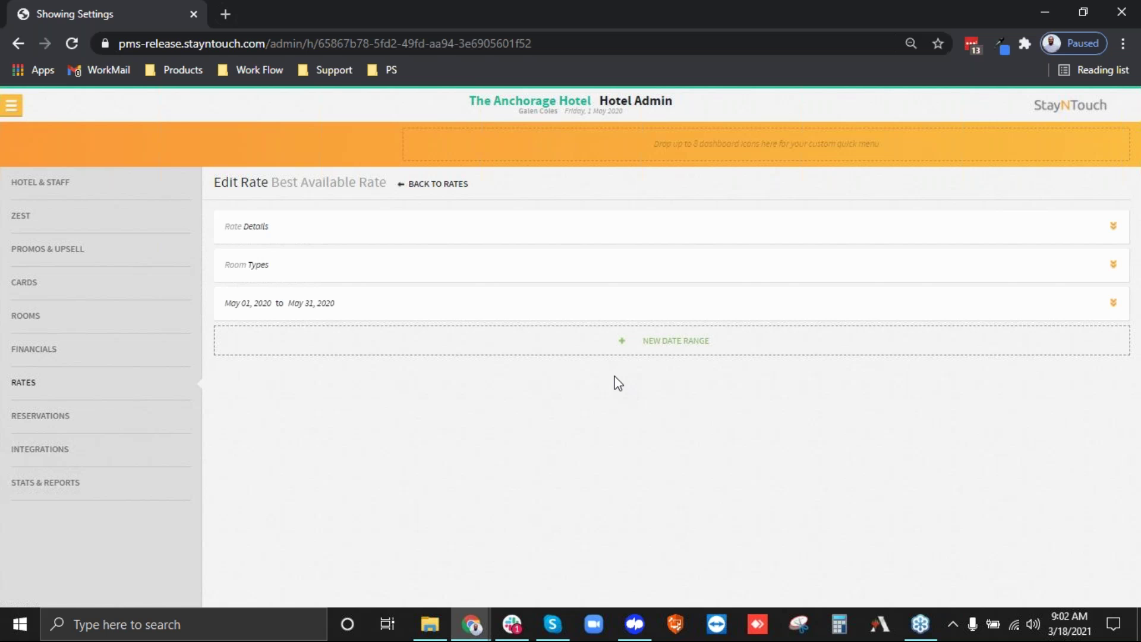
click(276, 235)
scroll(438, 446, down, 10)
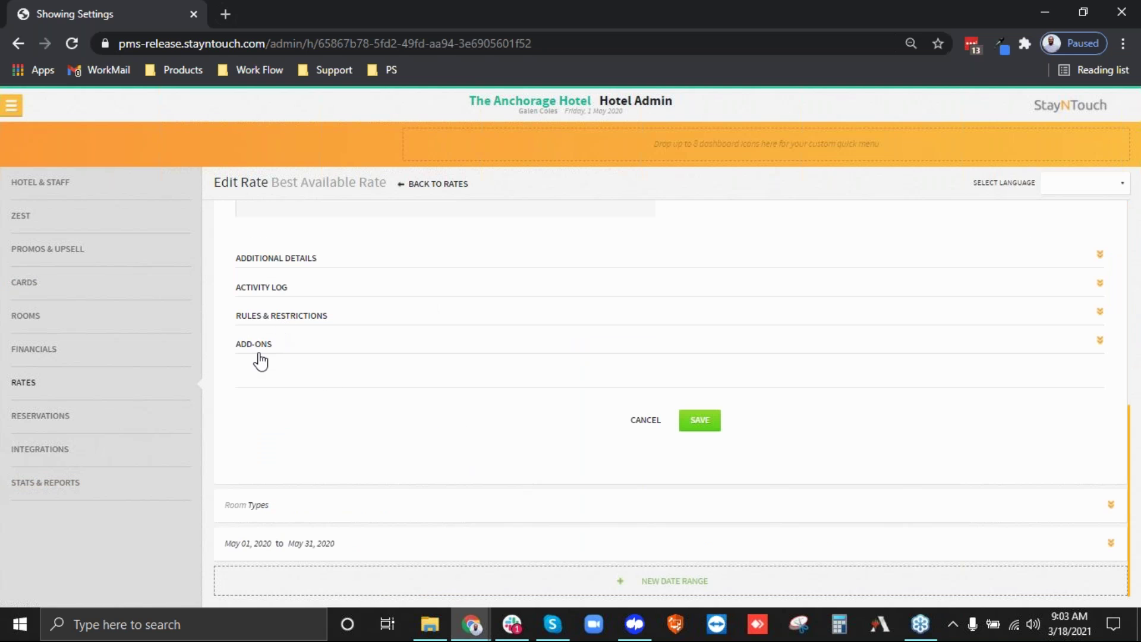
click(259, 355)
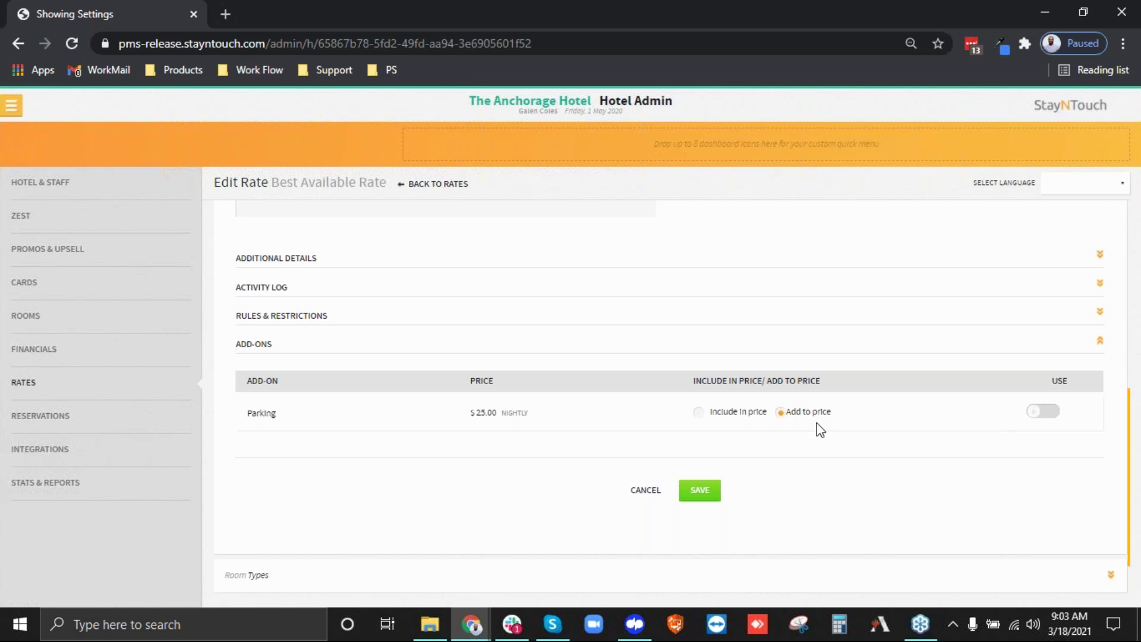
click(734, 415)
click(648, 490)
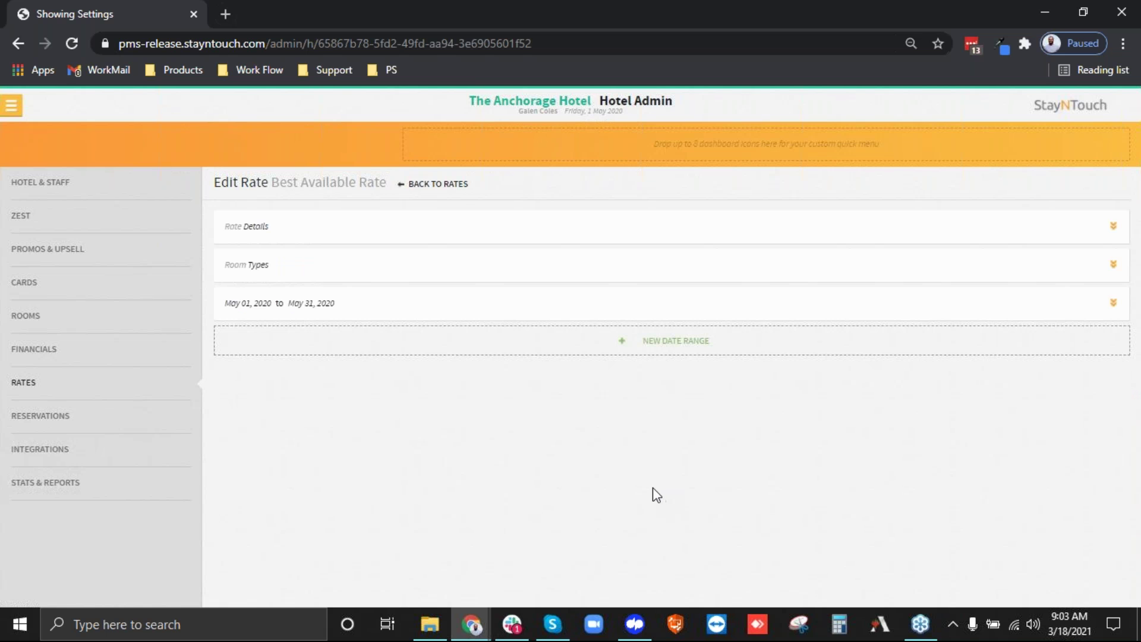
Search Company & TA Cards for '%%%' and open the Airb company card.
click(19, 104)
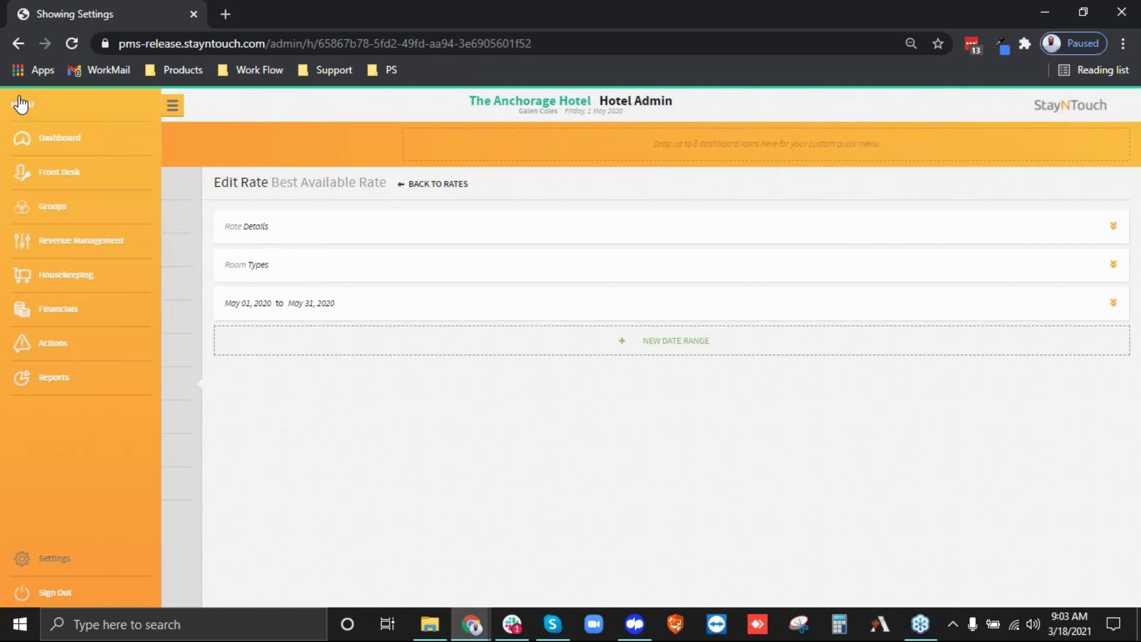
click(61, 256)
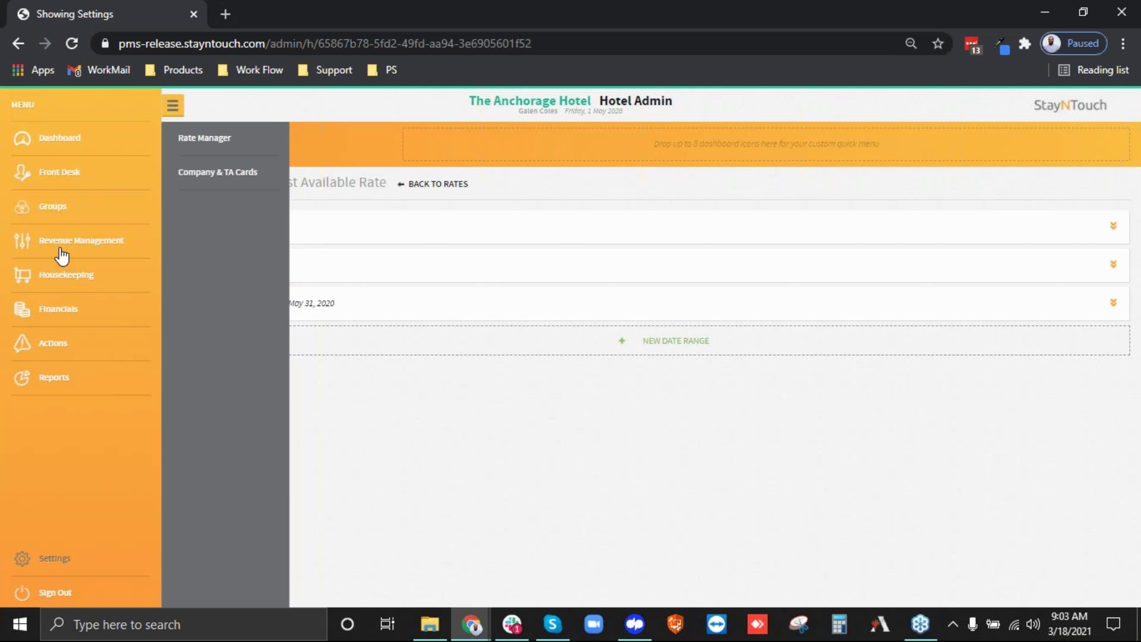
click(205, 181)
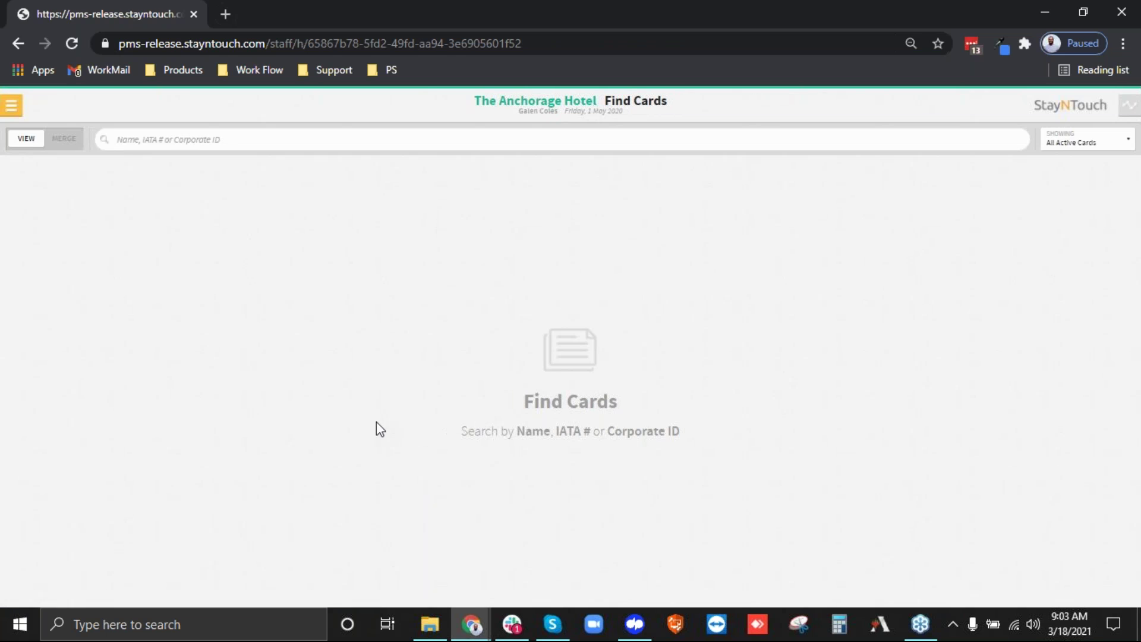
text(%%%)
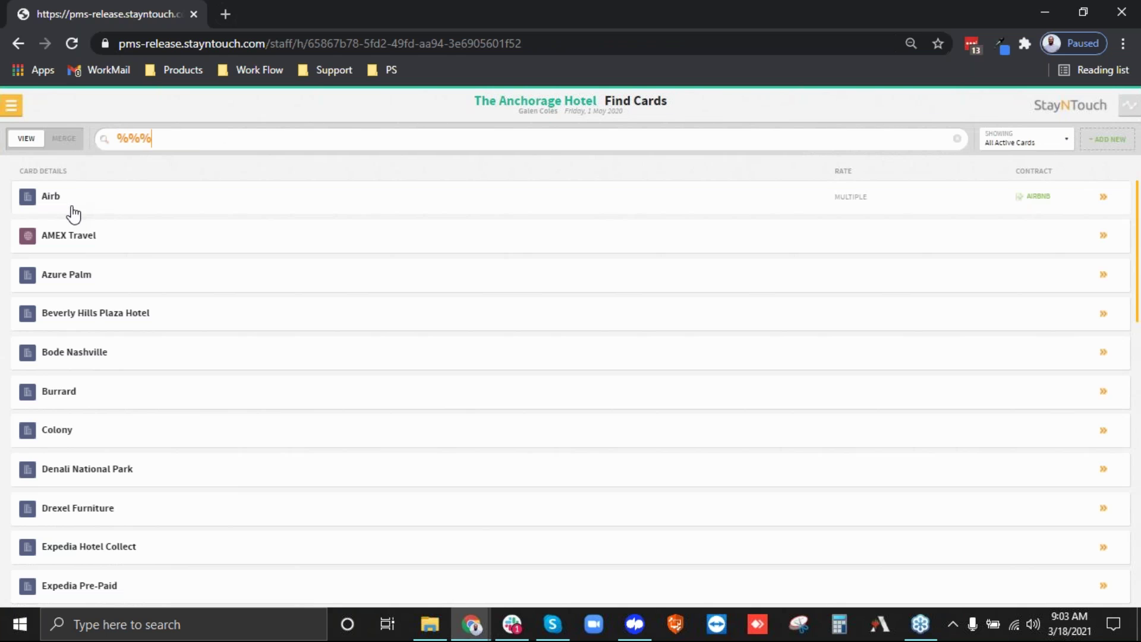
click(128, 317)
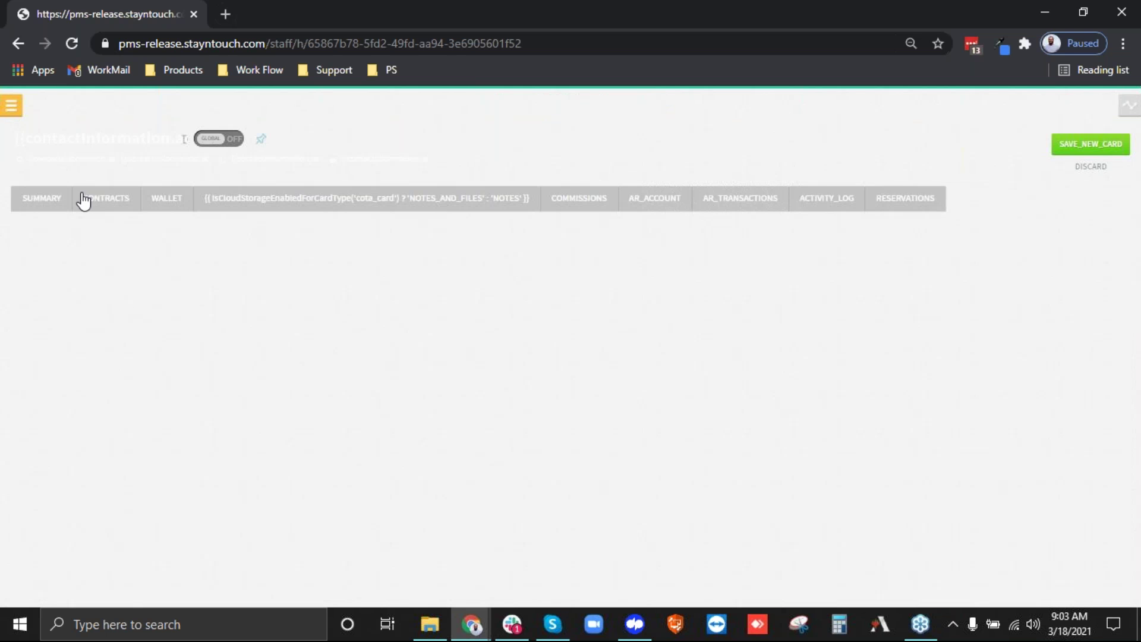
Reload the stuck card page in the browser.
click(12, 105)
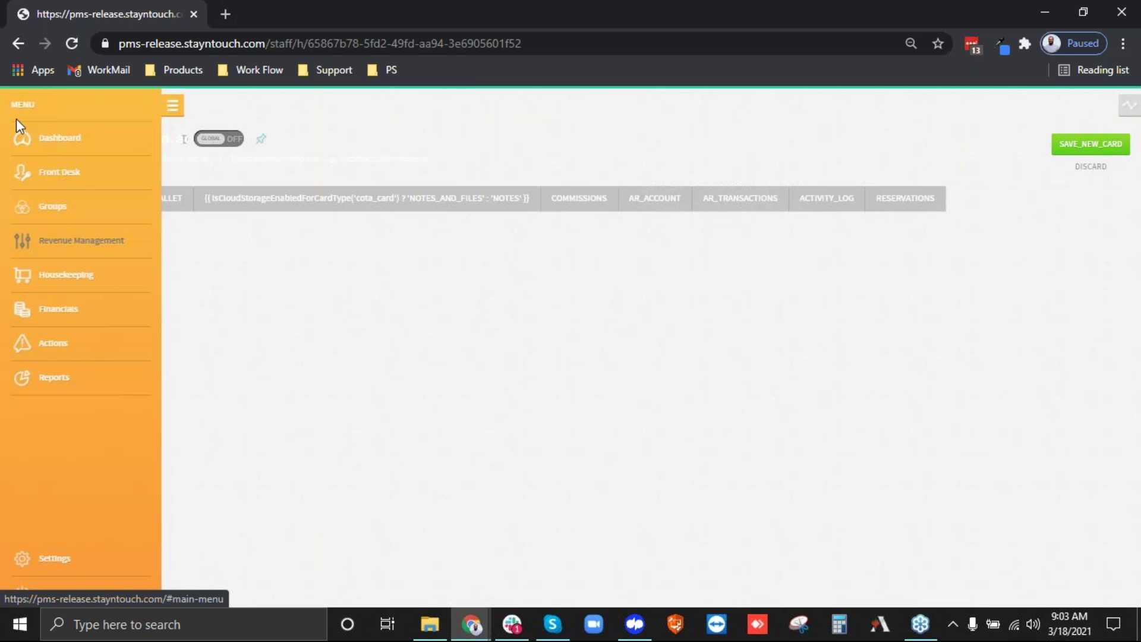
click(200, 48)
key(Return)
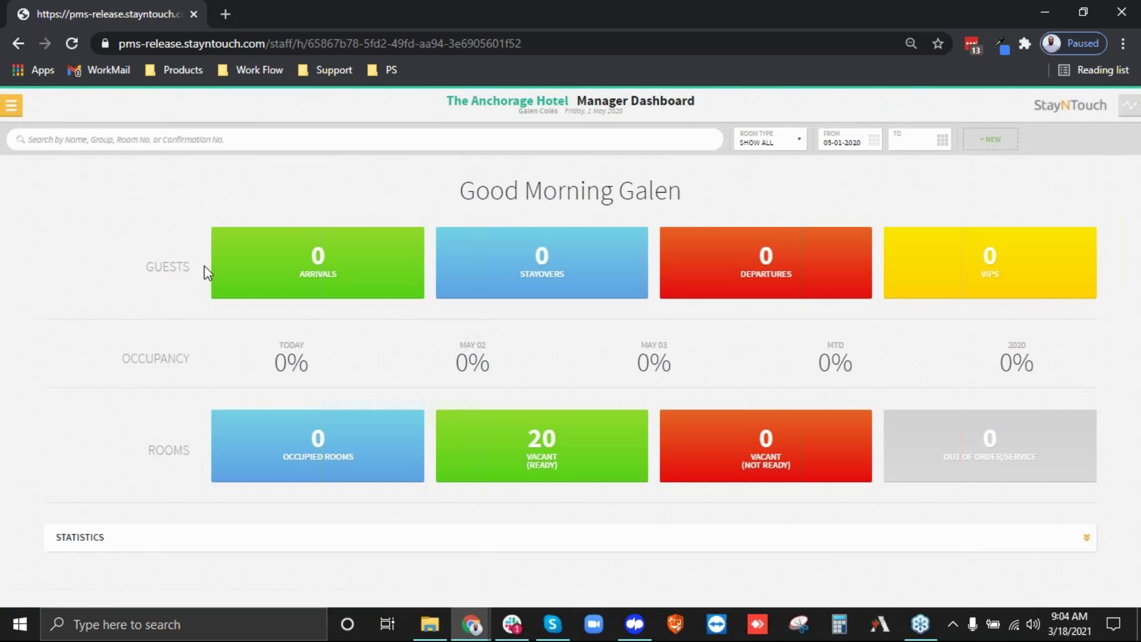
Search Company & TA Cards for '%%%' and view the Airb card's contracts.
click(12, 106)
click(82, 241)
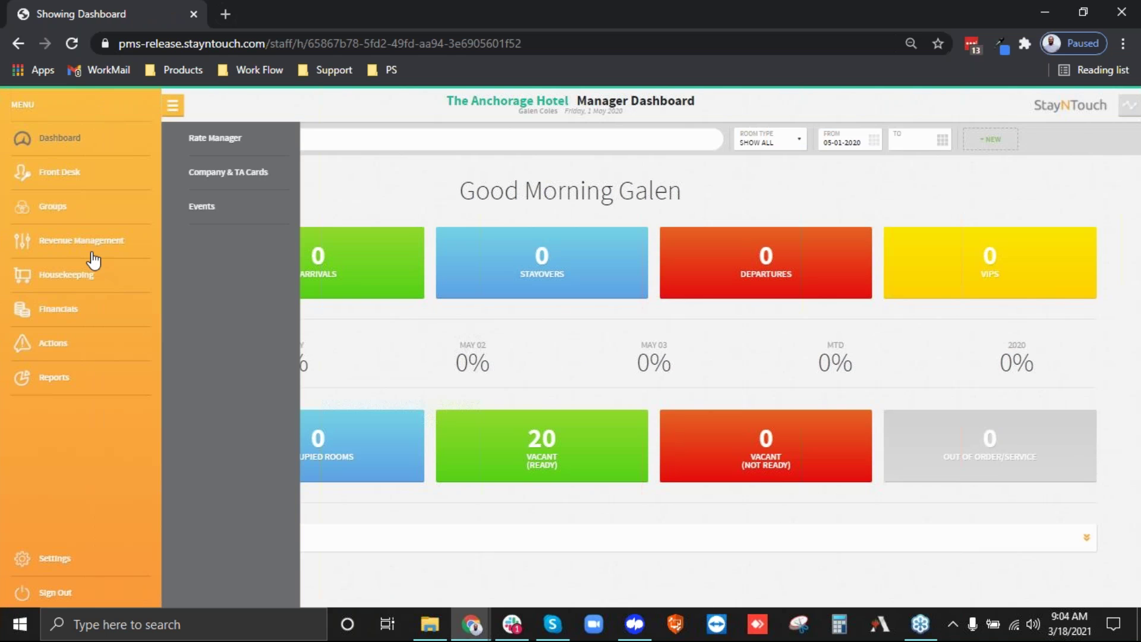
click(202, 178)
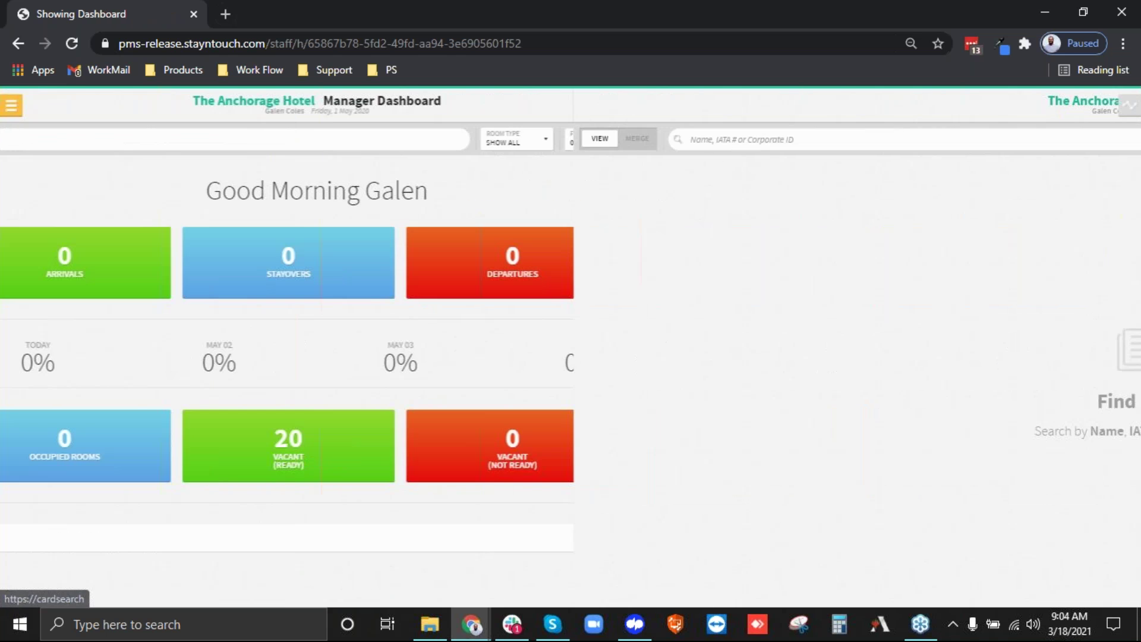
text(%%%)
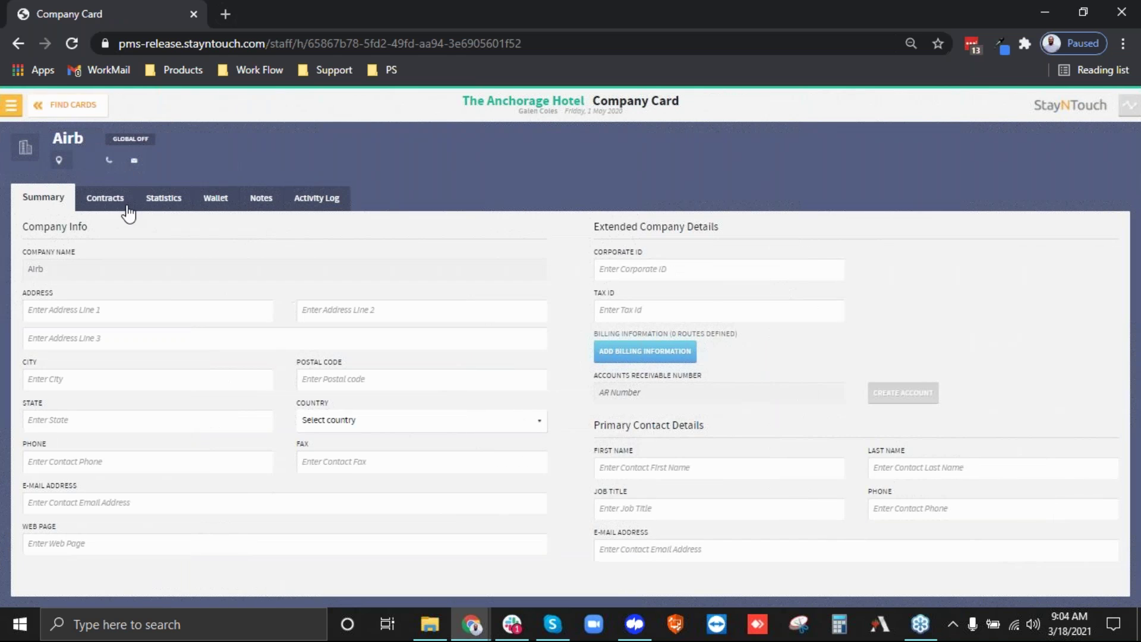
click(113, 204)
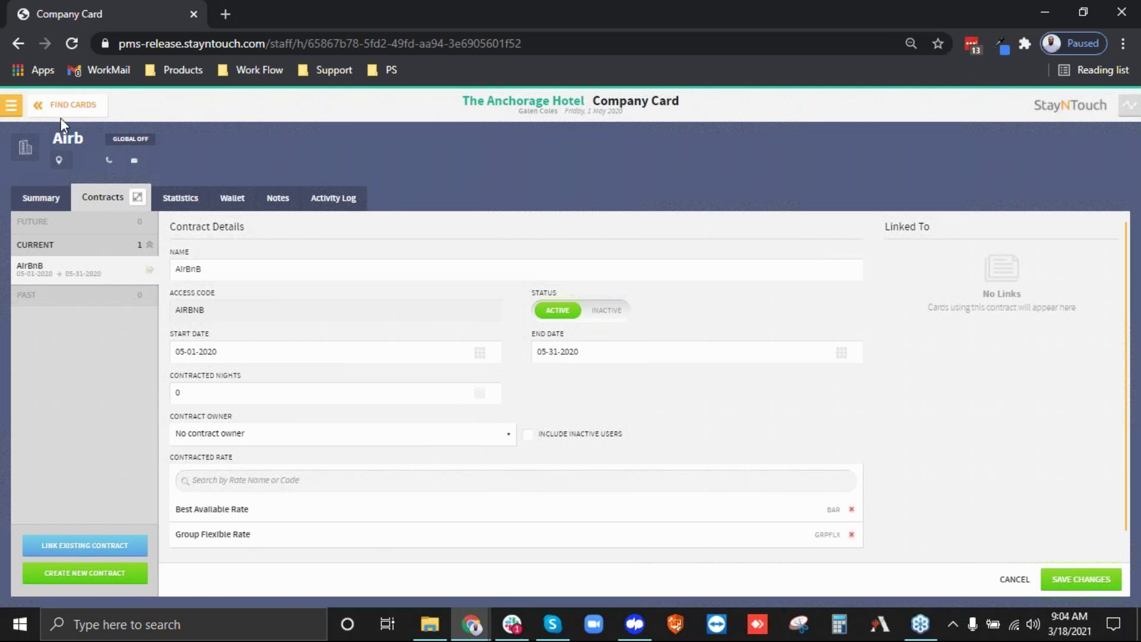
Start a new reservation from the Front Desk menu.
click(16, 109)
click(56, 177)
click(209, 178)
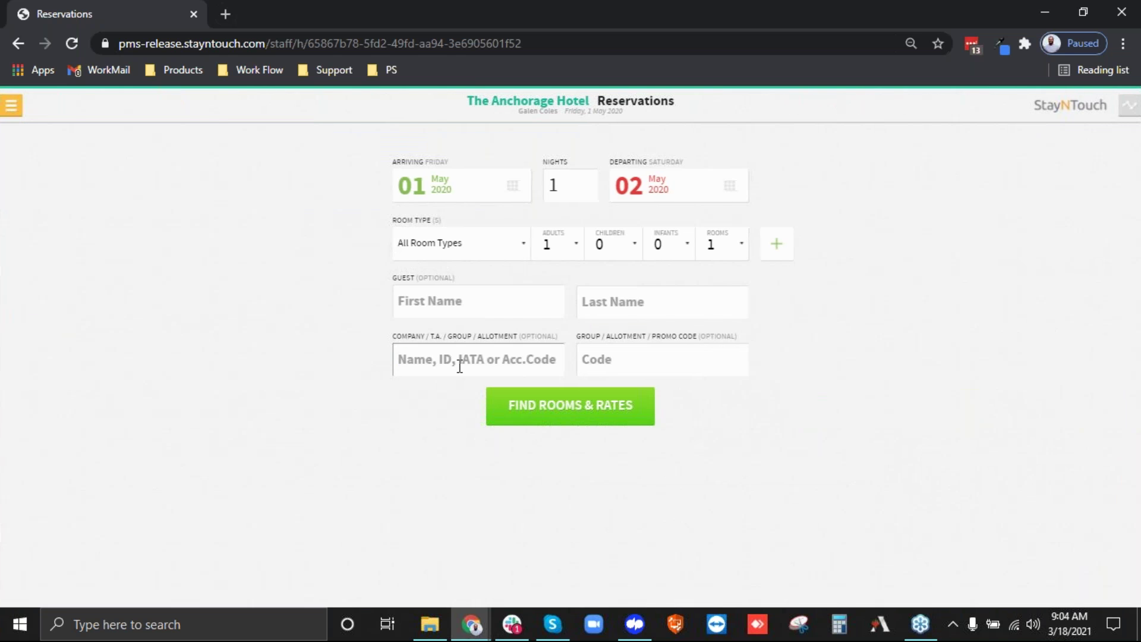
Enter 'air' as the company, choose Airb / AIRBNB, and search rooms and rates.
click(459, 366)
text(air)
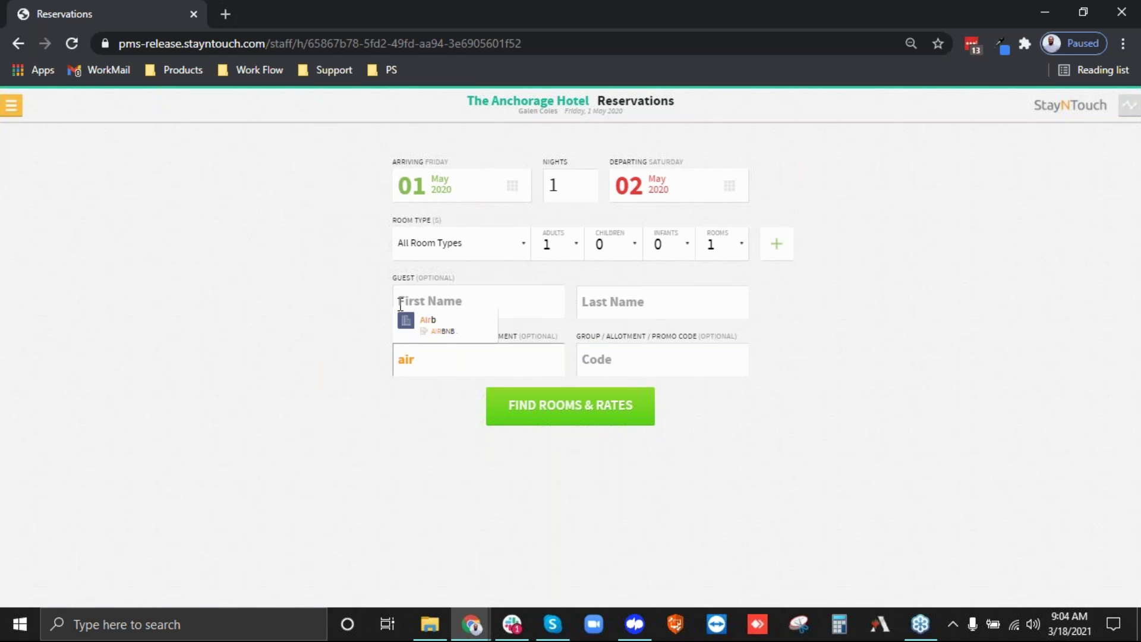
click(422, 324)
click(581, 421)
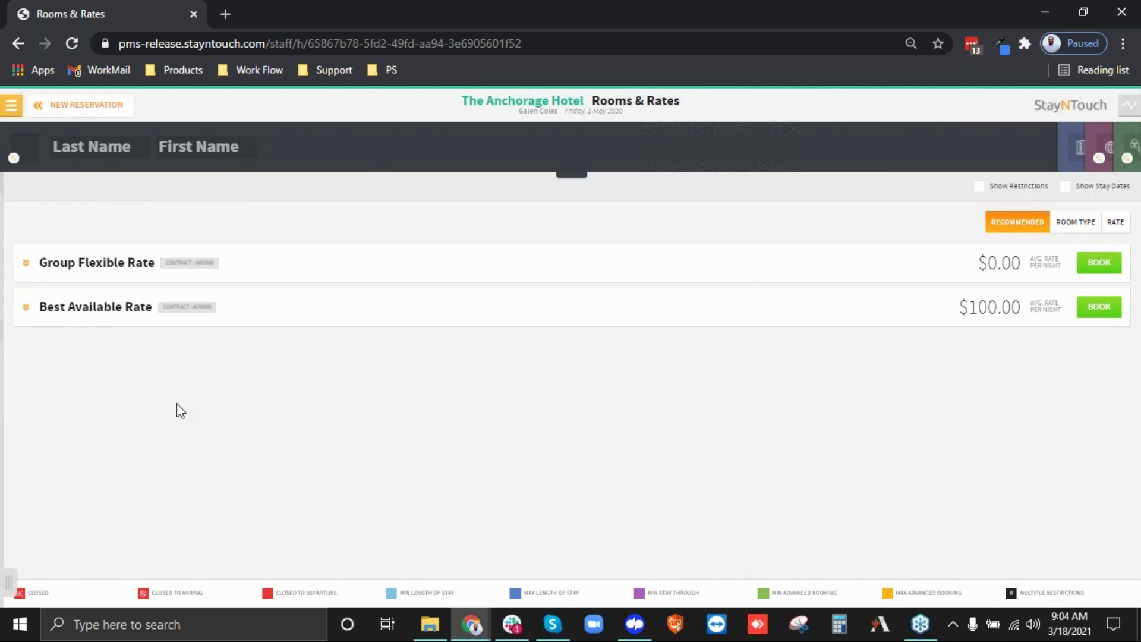
View Rooms & Rates by rate, showing only Best Available Rate at $100.00.
click(1114, 222)
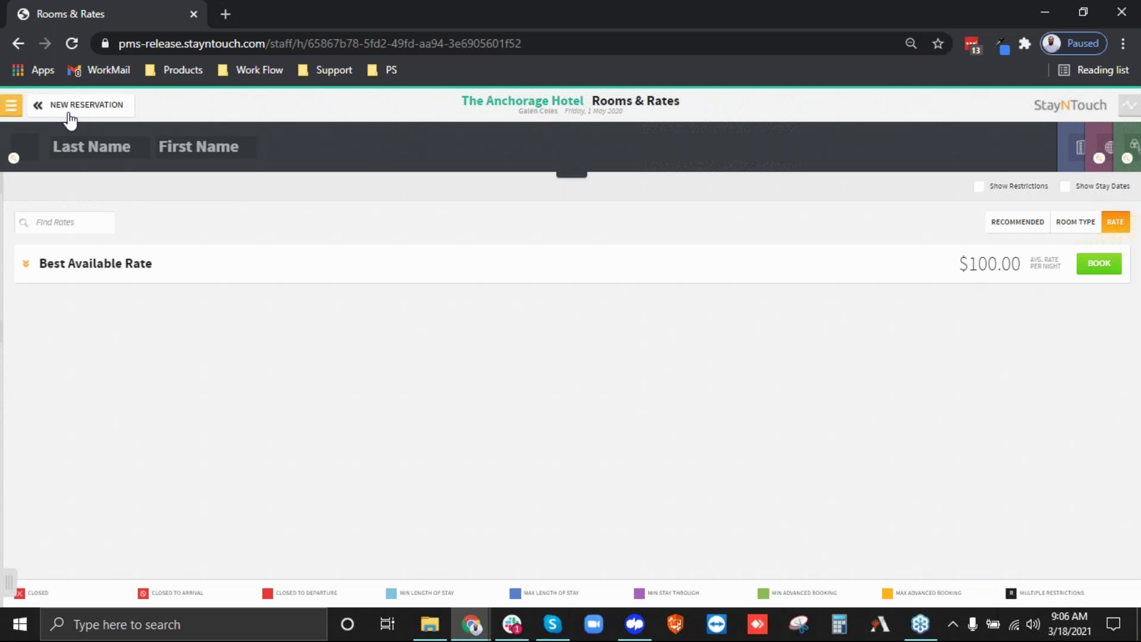
click(69, 113)
key(alt+Tab)
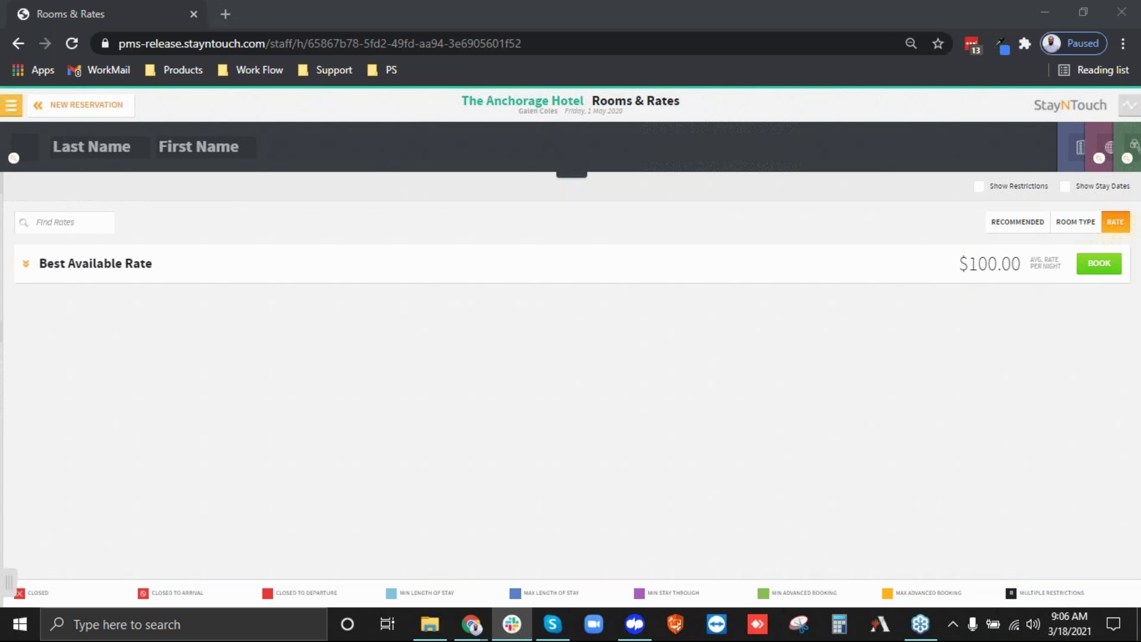